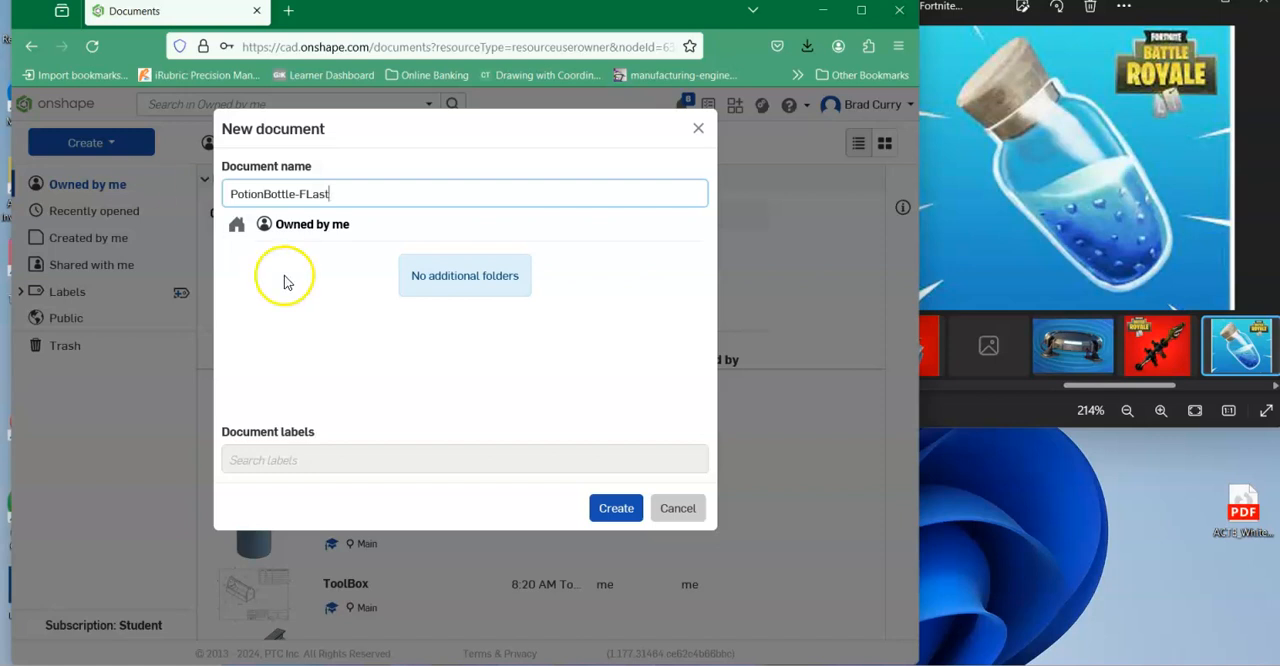
Create the document PotionBottle-FLast and start a sketch on the Front plane, viewed straight on.
click(619, 509)
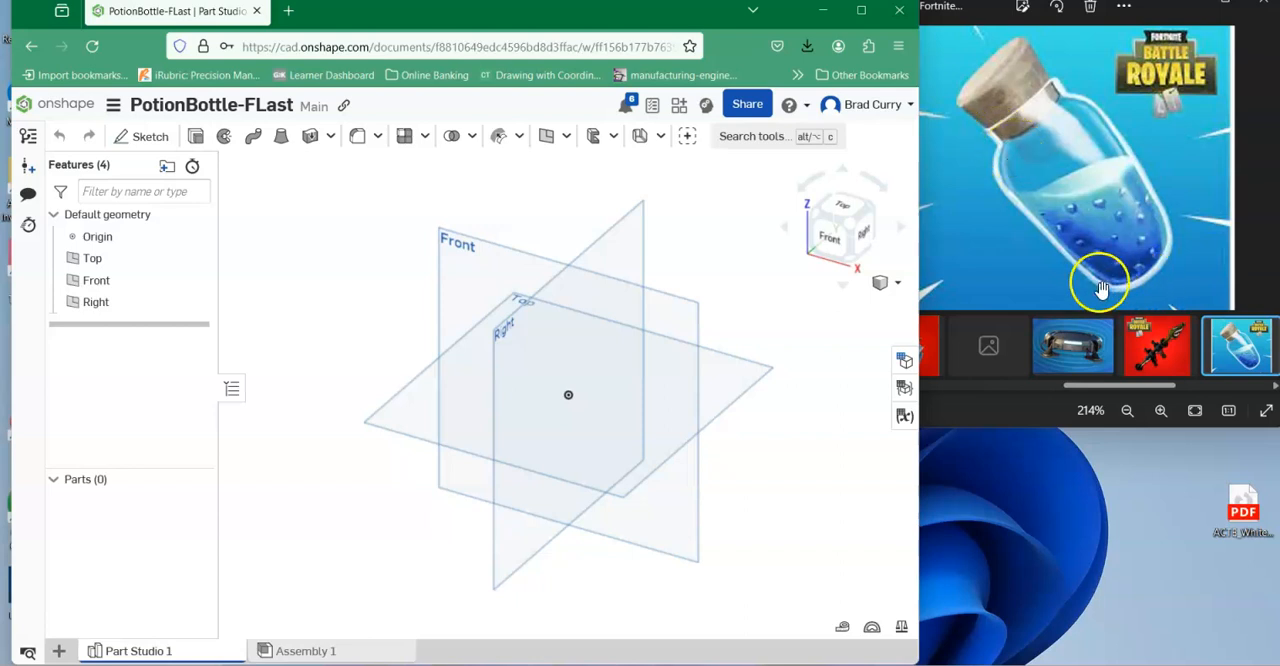
click(148, 136)
click(466, 248)
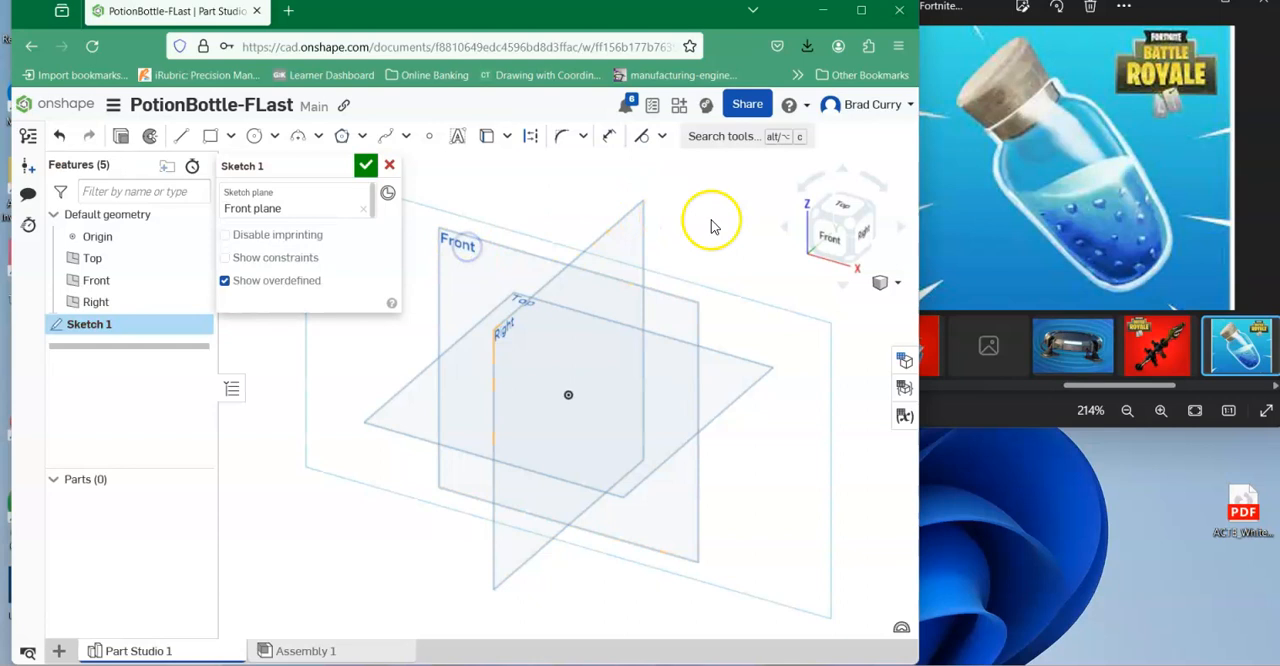
click(825, 242)
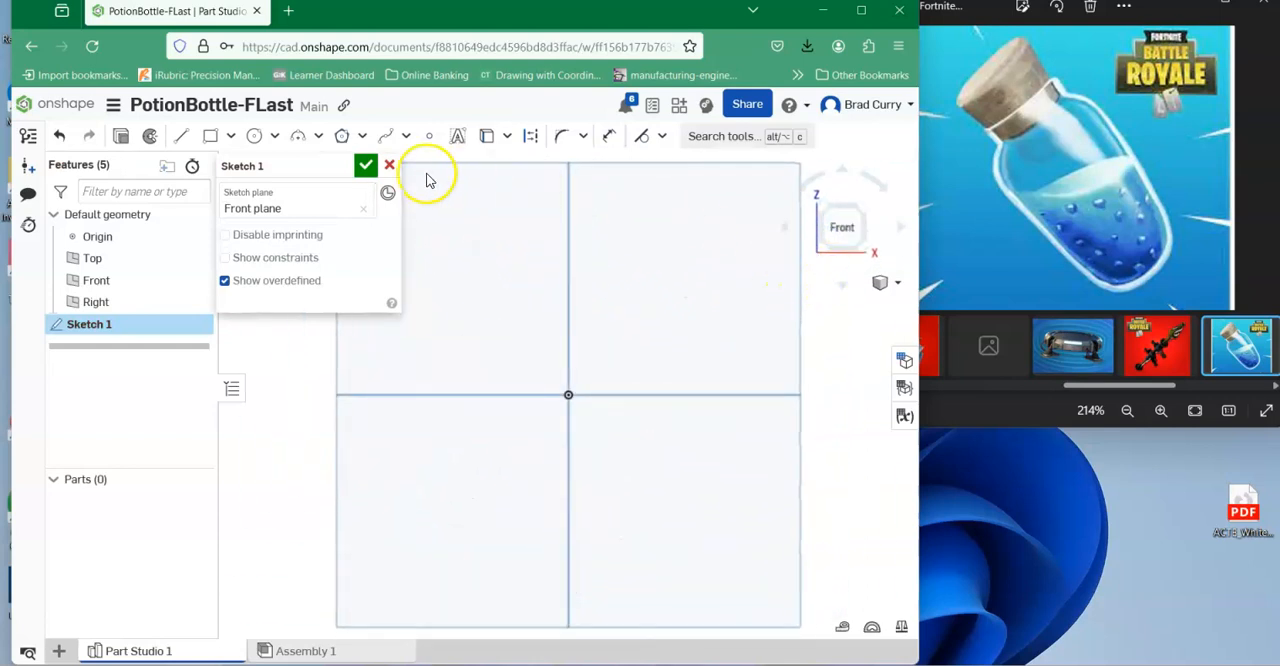
Sketch a horizontal line about 0.47 in long leftward from the origin, followed by a vertical line about 0.88 in down for the bottle neck.
click(181, 136)
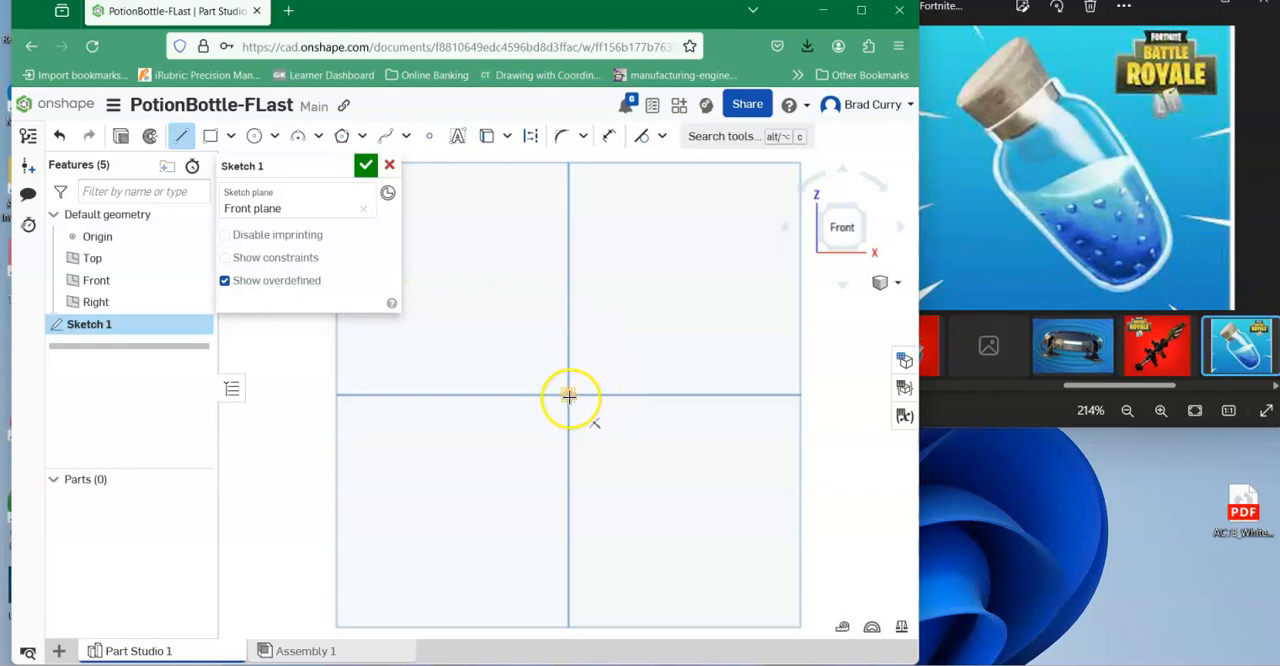
mouse_move(568, 396)
mouse_down()
mouse_move(500, 394)
mouse_move(531, 397)
mouse_up()
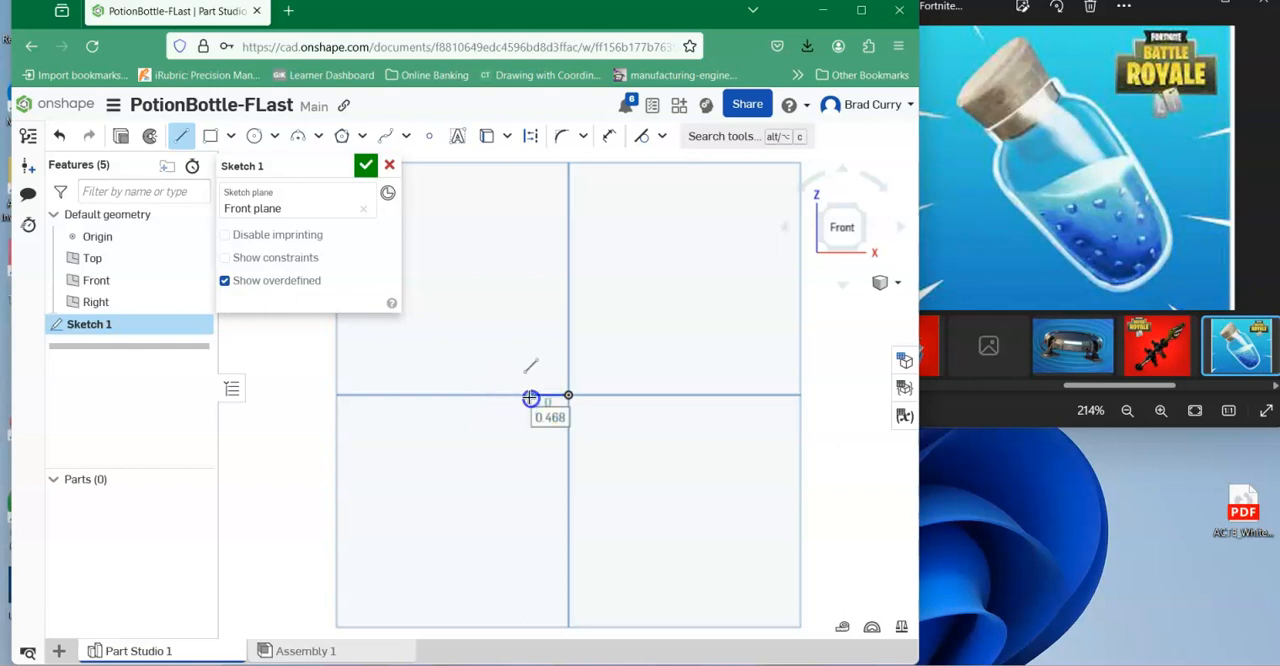
click(529, 463)
drag(529, 463, 475, 466)
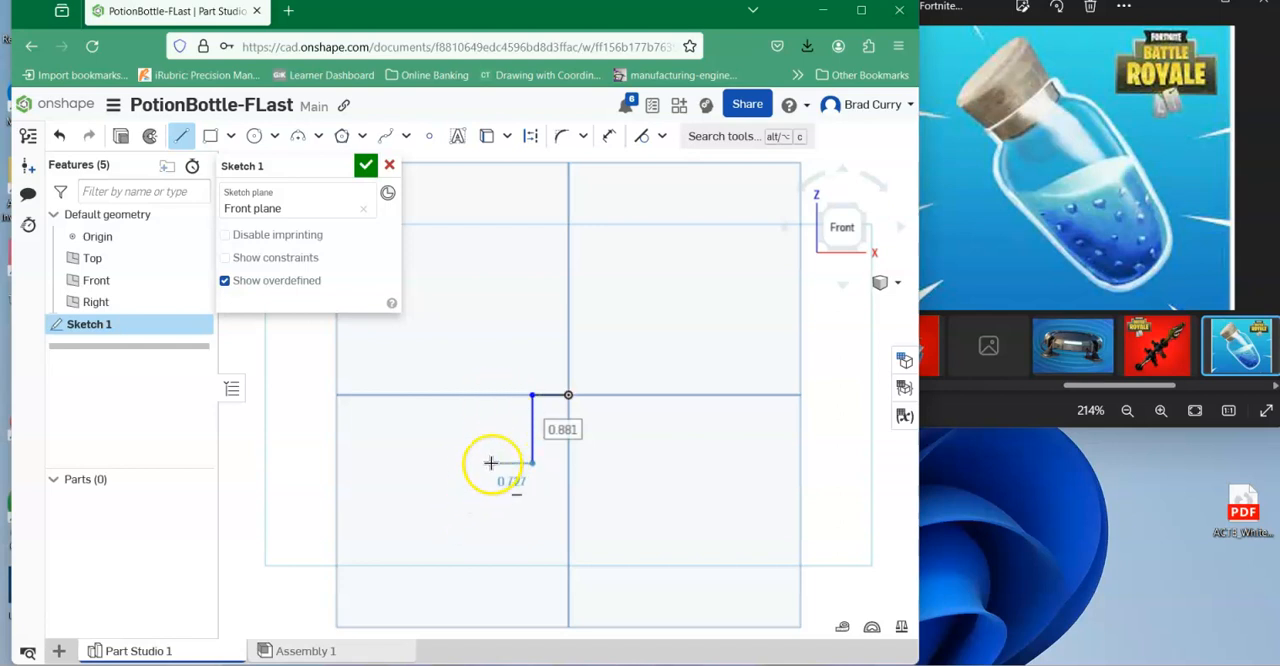
scroll(484, 460, down, 2)
mouse_move(491, 446)
middle_down()
mouse_move(483, 348)
mouse_move(491, 374)
middle_up()
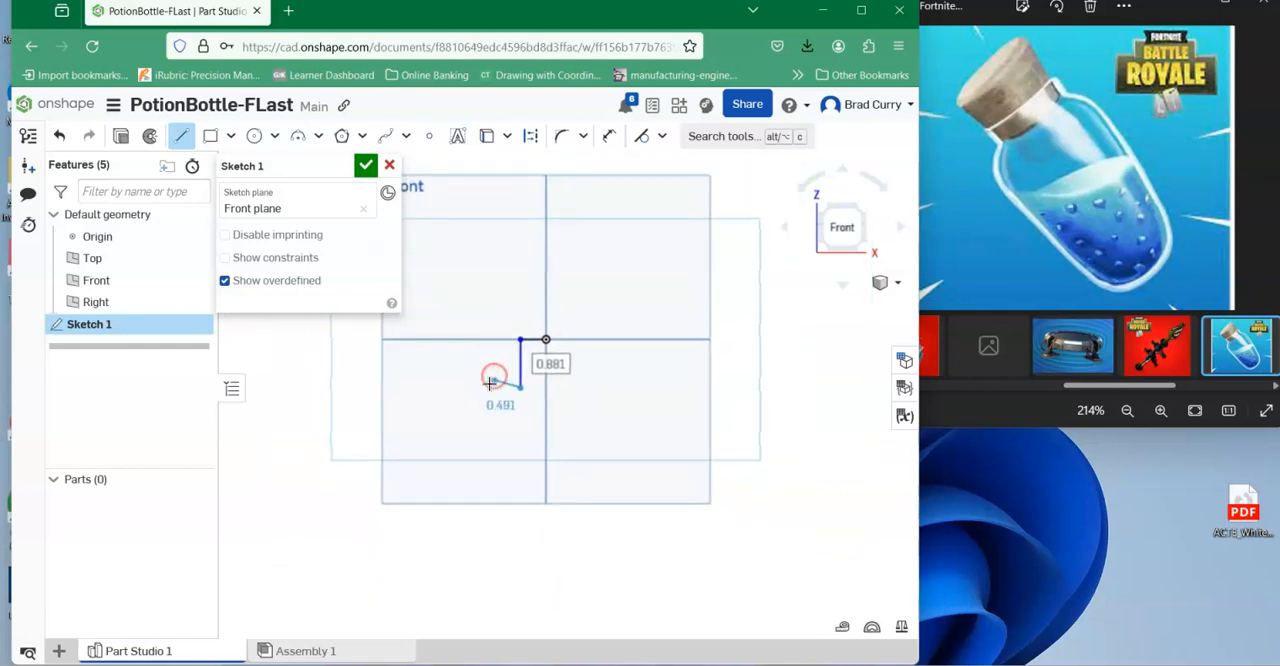
right_click(492, 320)
click(547, 336)
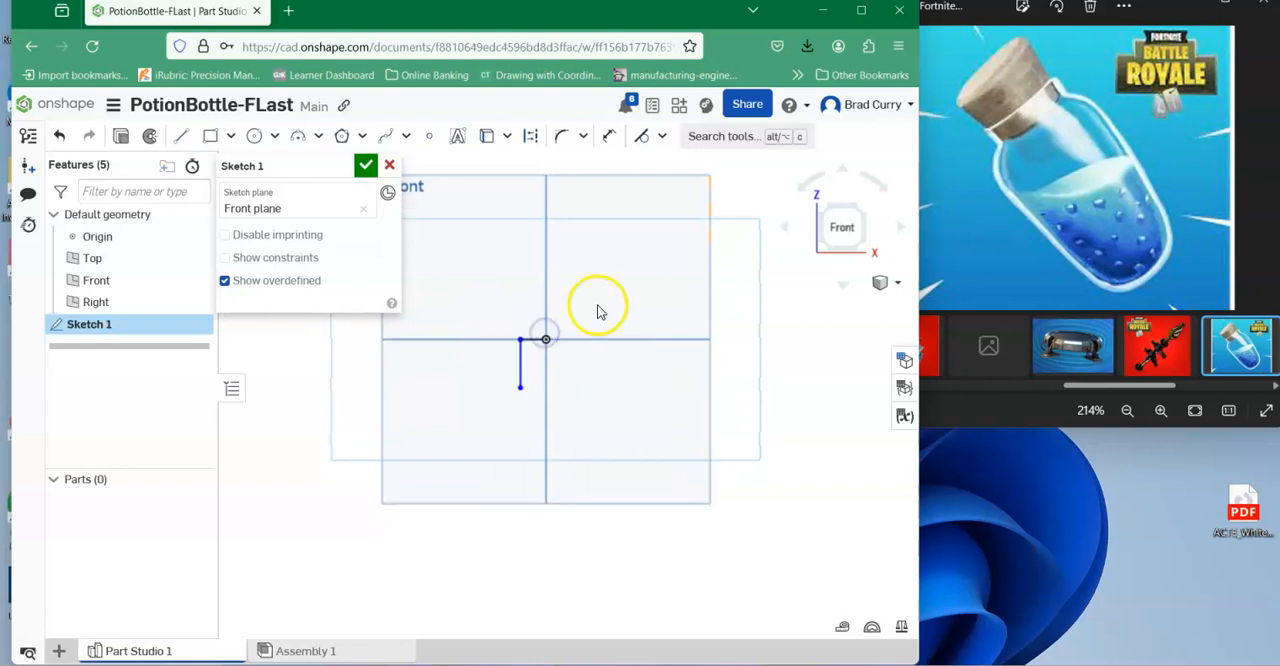
Draw a three-point arc of about 0.85 in radius outward from the neck line's lower end to form the bottle's shoulder.
click(298, 137)
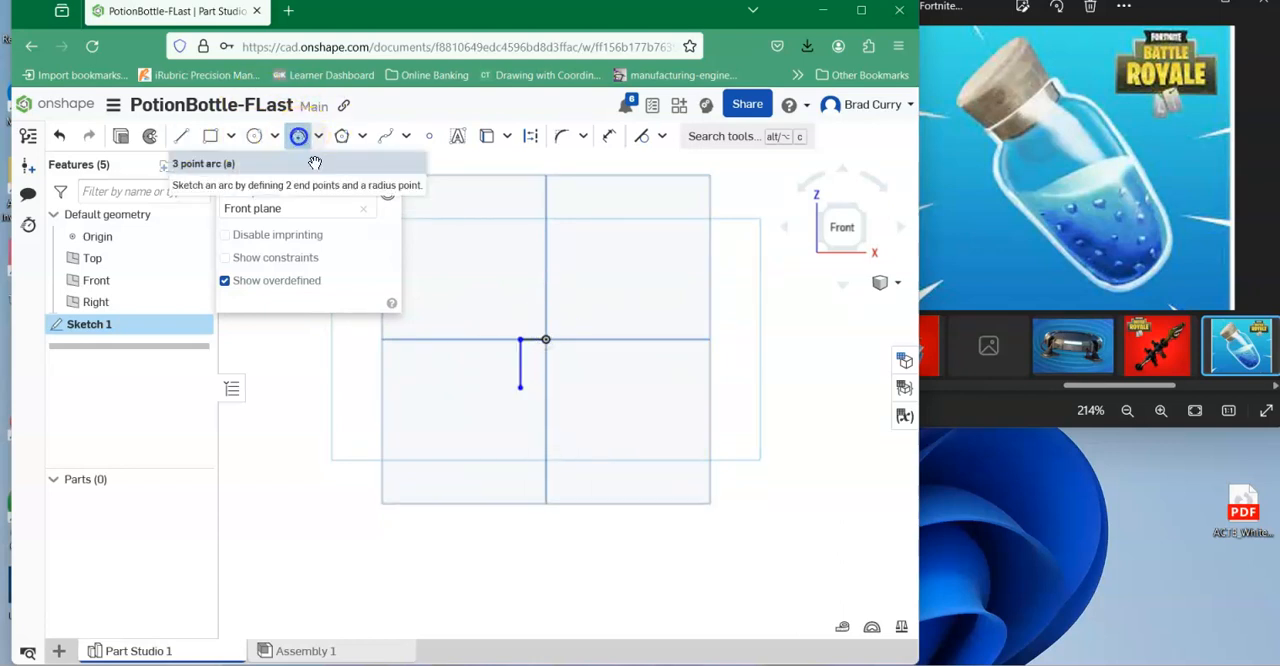
click(520, 387)
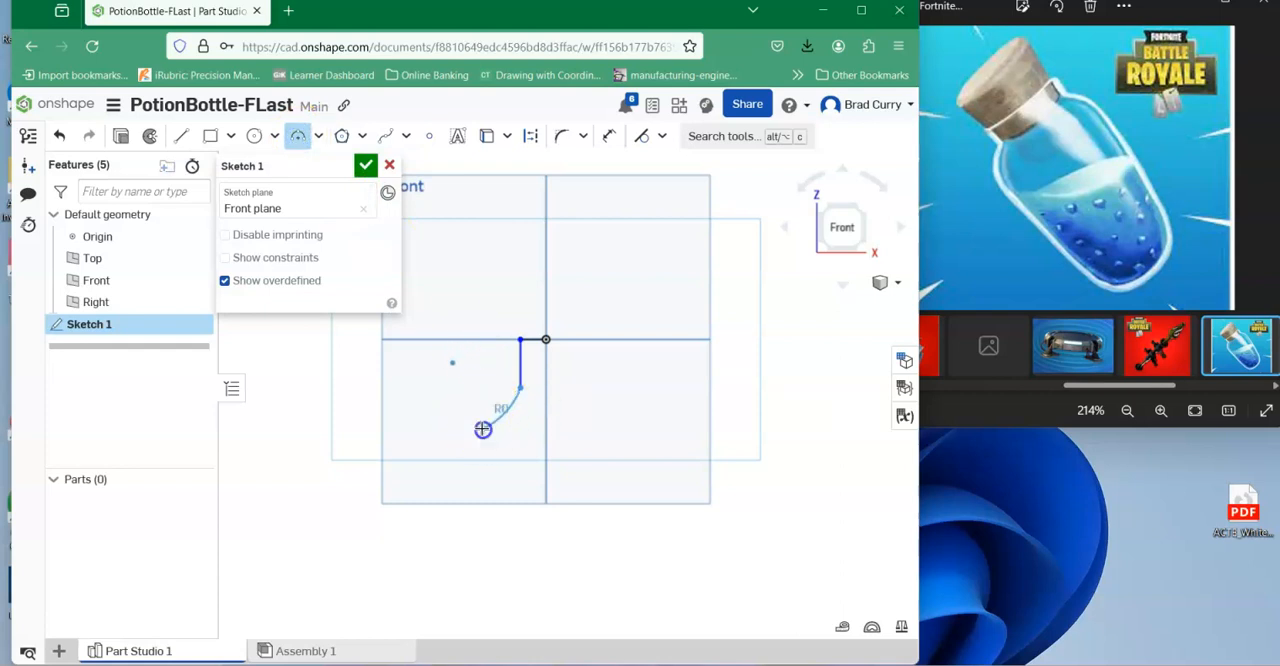
click(493, 405)
Close the profile with a slanted side line about 5.36 in long, a bottom line about 0.70 in, and a vertical line back to the origin.
scroll(609, 257, down, 1)
middle_drag(652, 269, 645, 225)
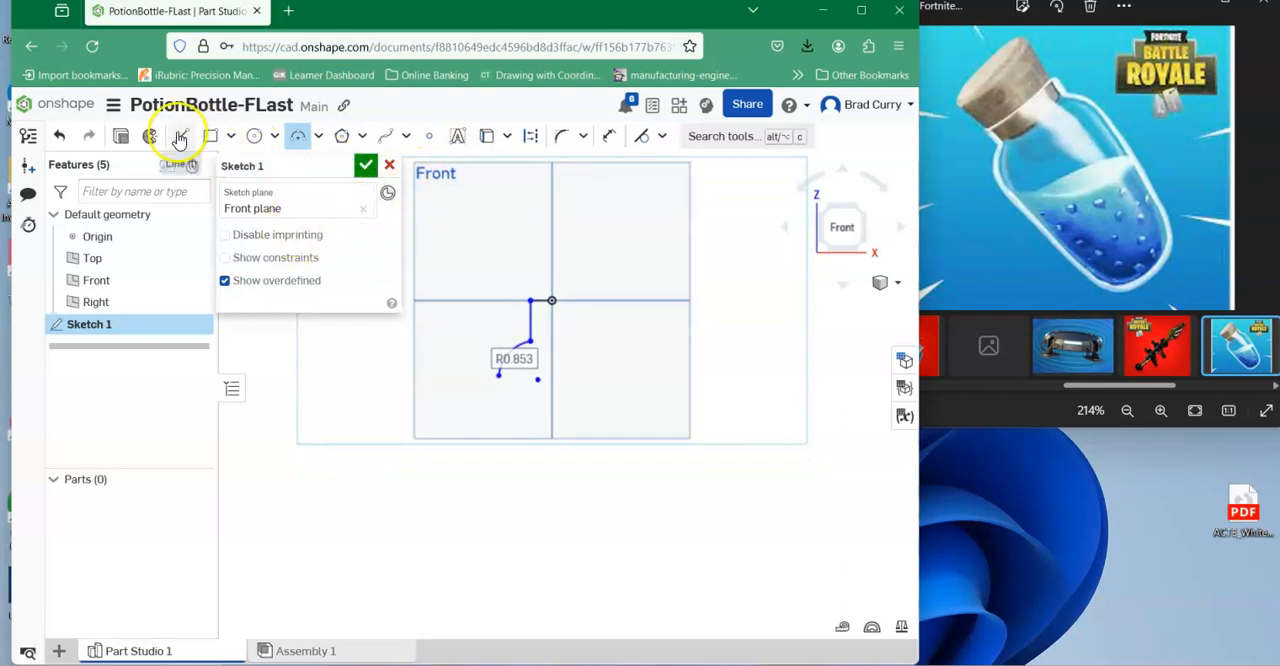
click(180, 138)
drag(497, 376, 518, 632)
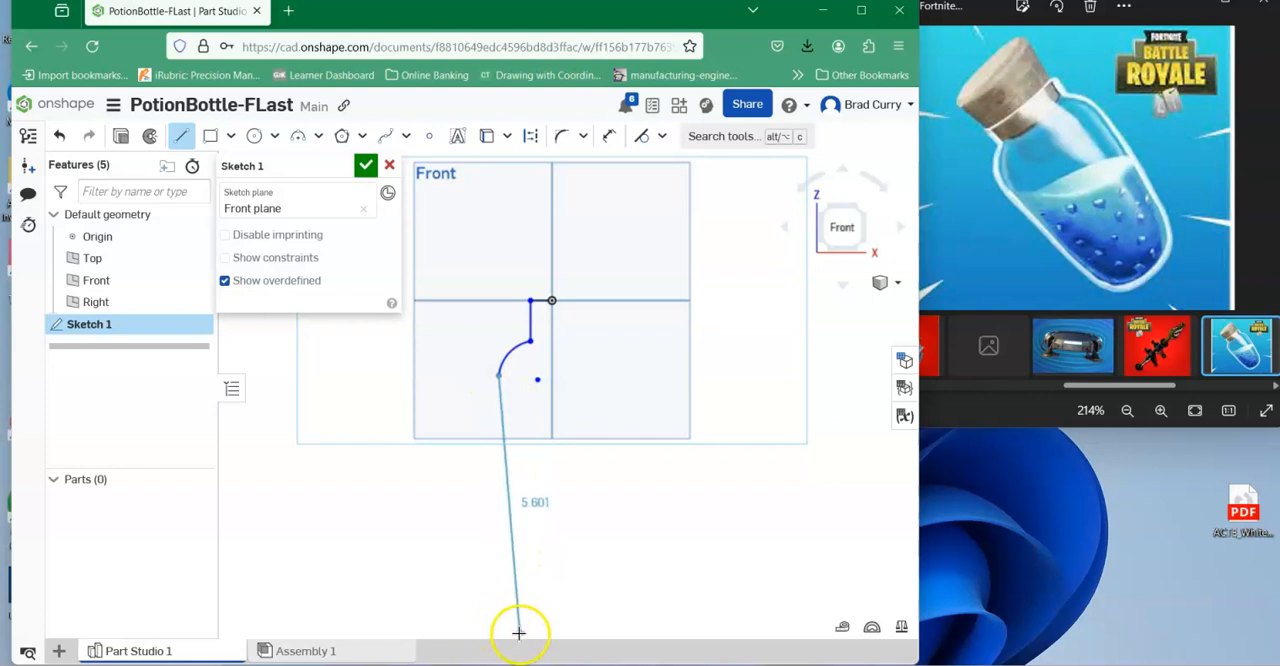
middle_drag(519, 633, 508, 573)
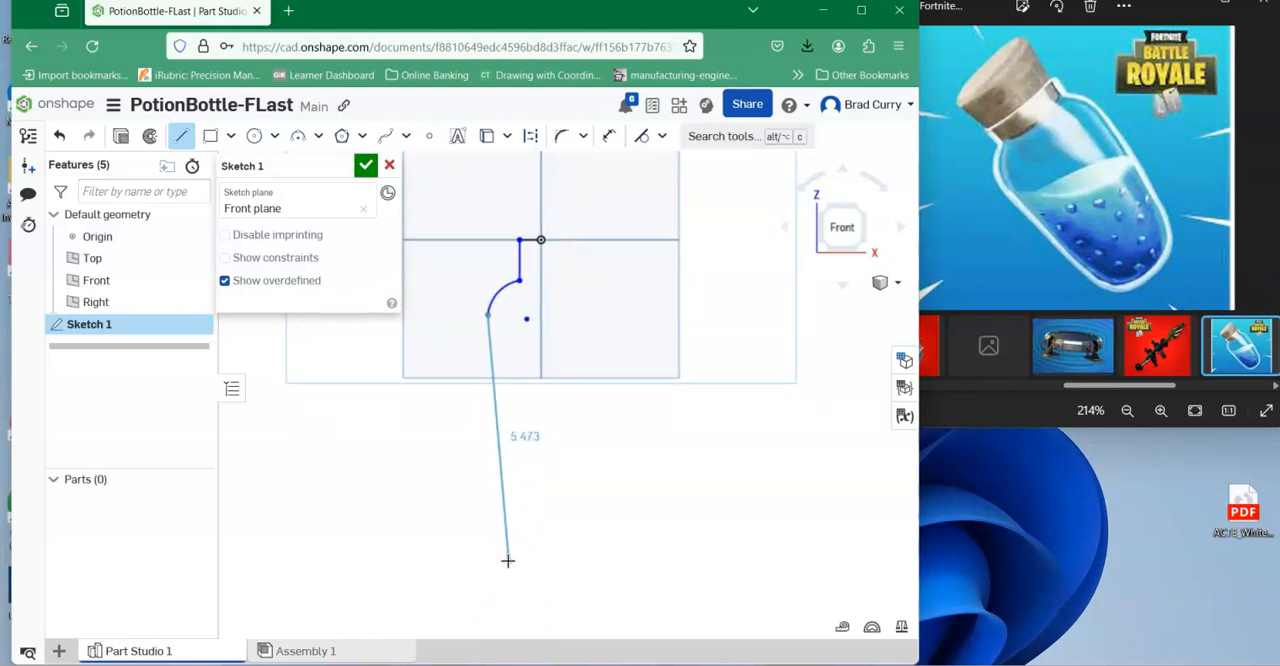
click(508, 561)
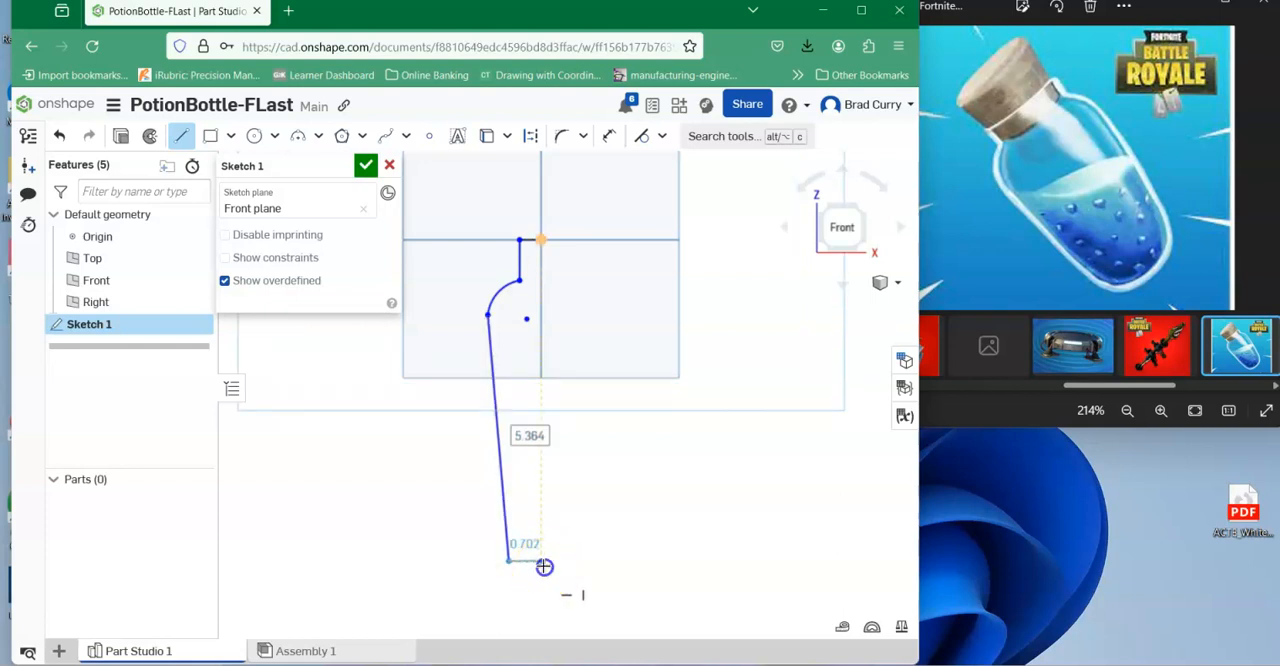
click(541, 561)
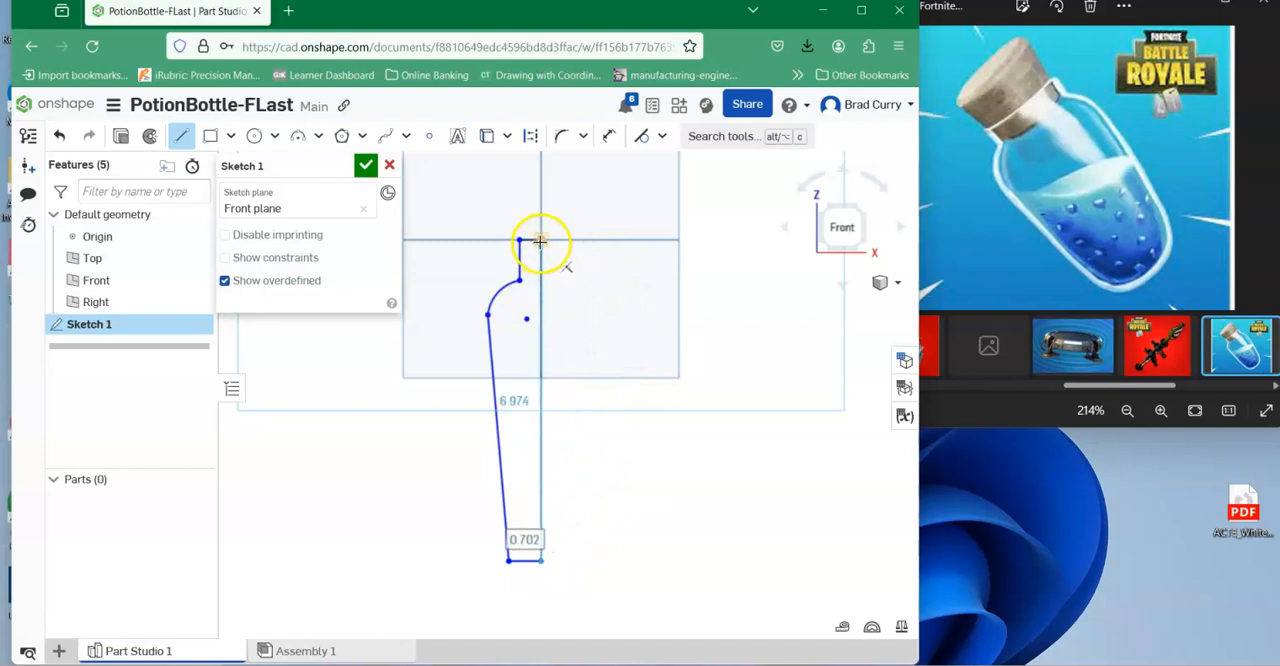
click(541, 241)
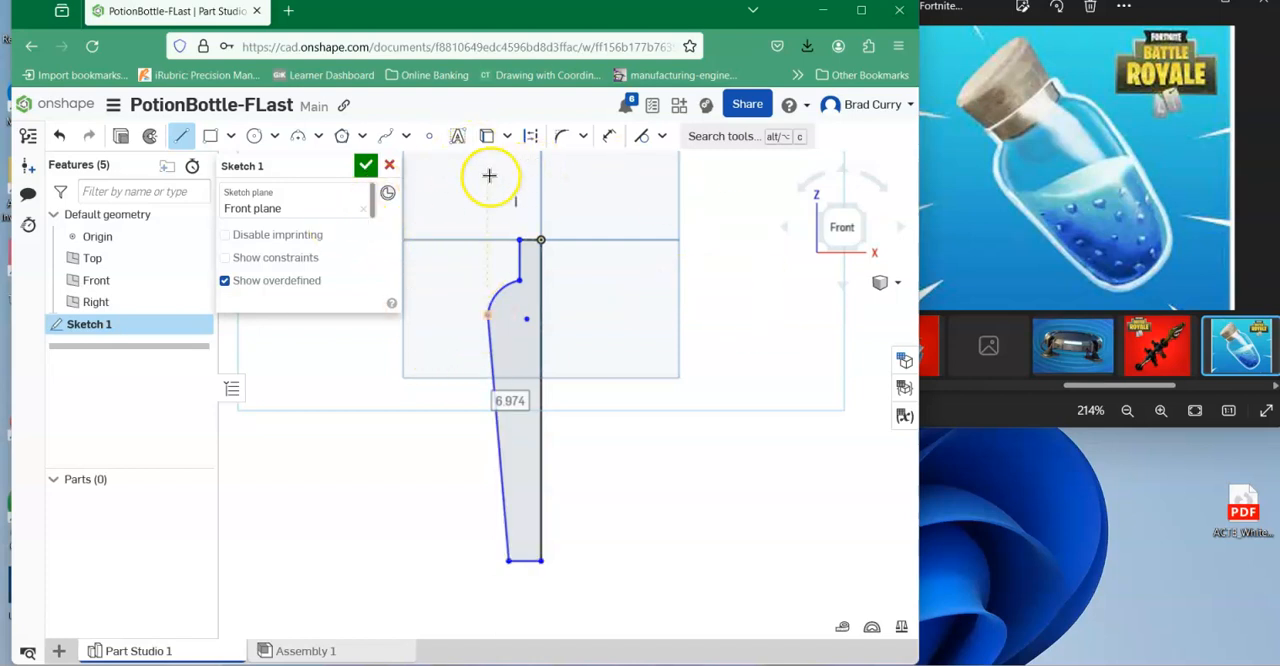
Dimension the vertical neck line to 0.75 in and the full-height vertical line through the origin to 4 in.
click(605, 138)
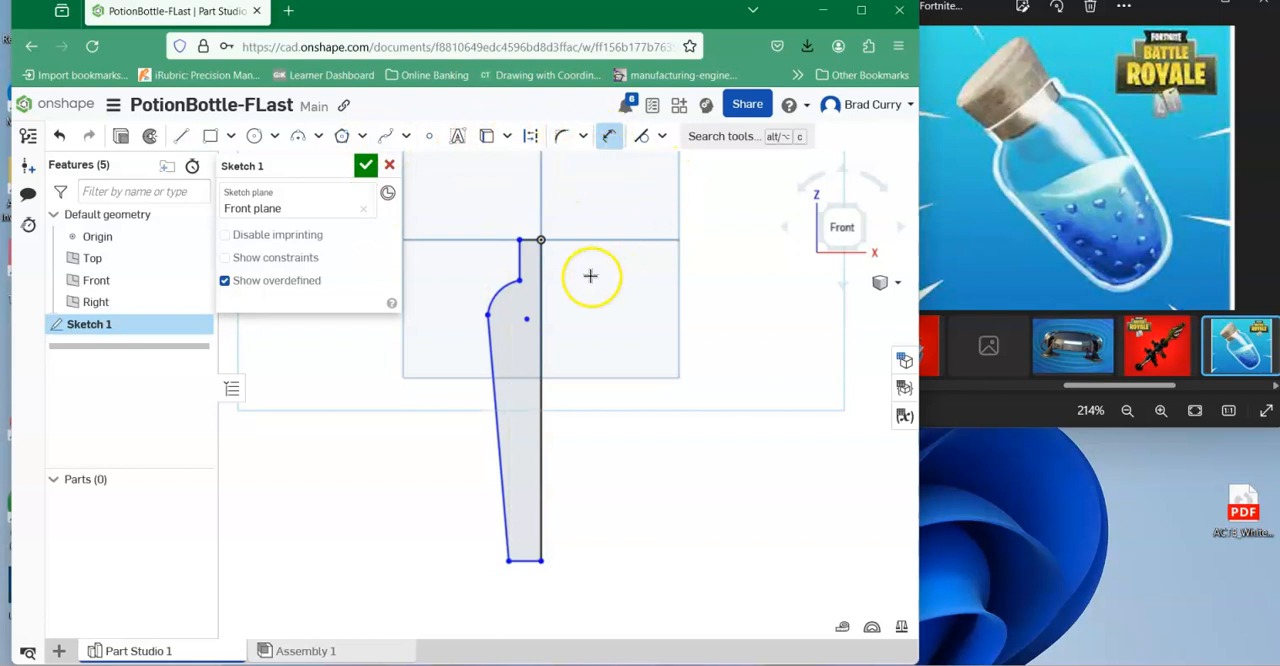
click(518, 262)
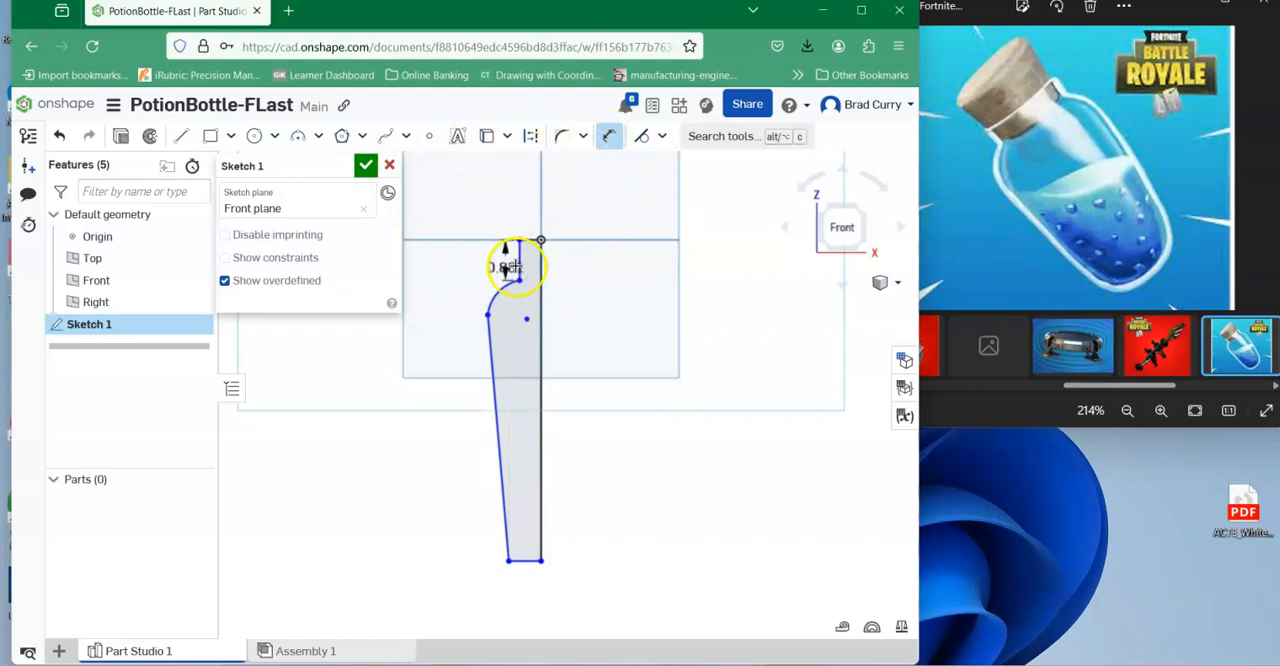
click(450, 265)
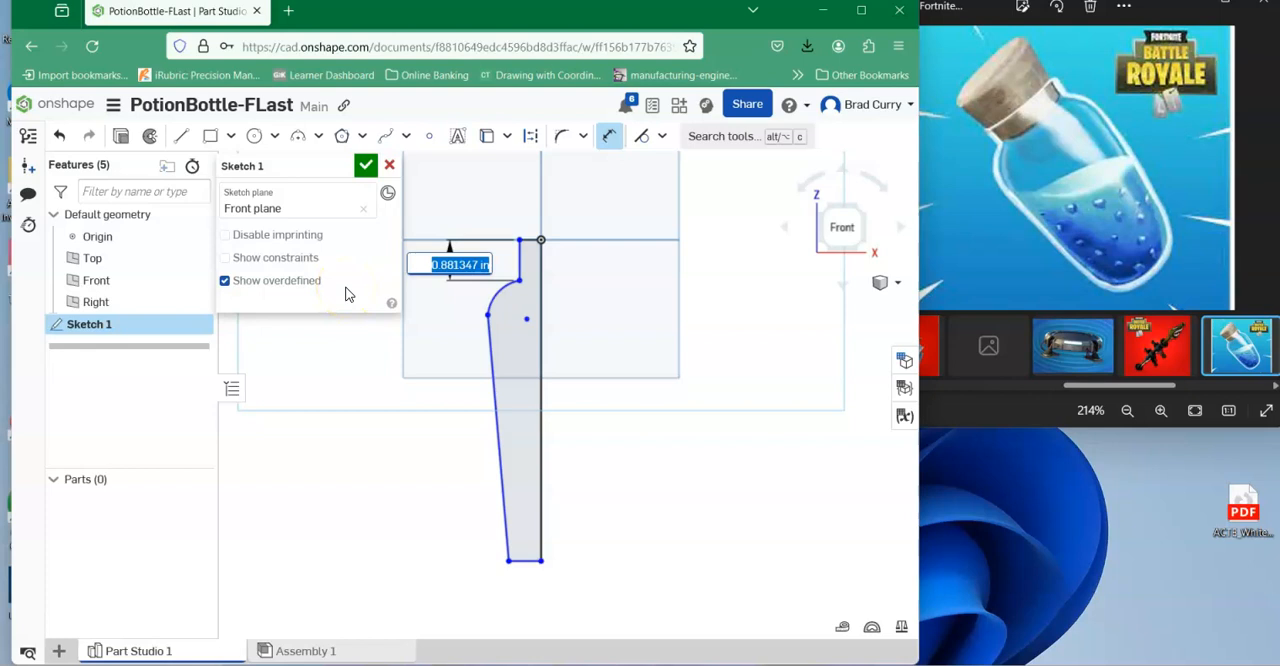
key(Return)
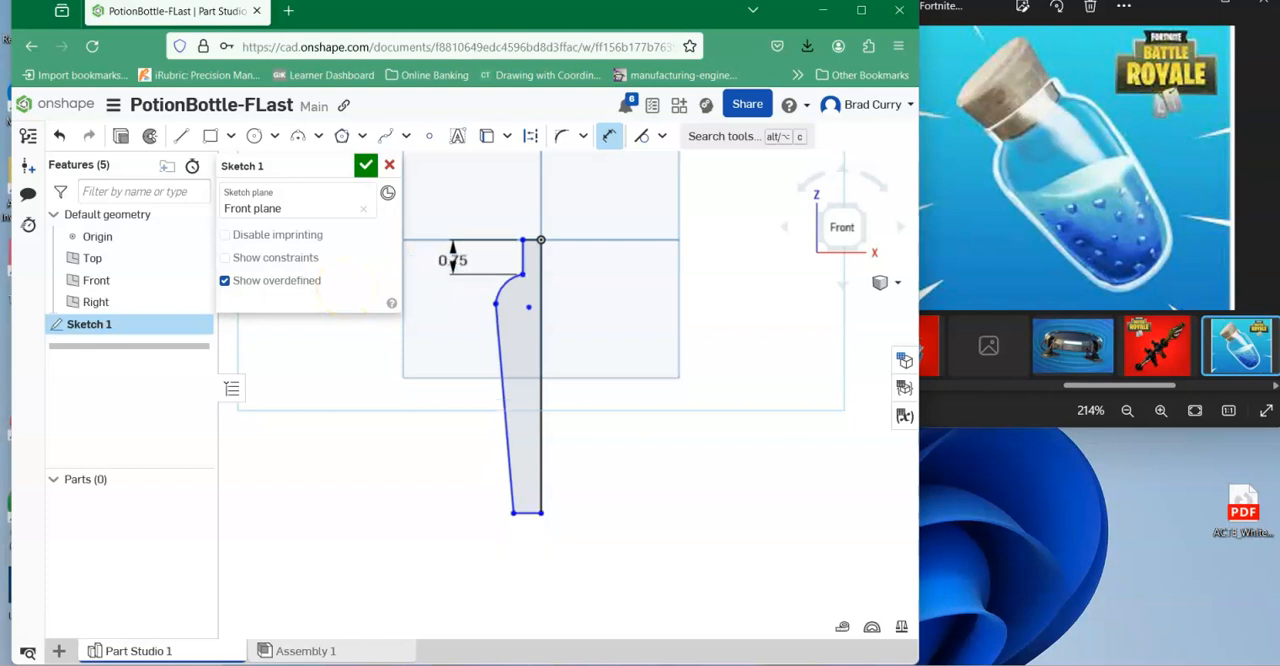
click(541, 285)
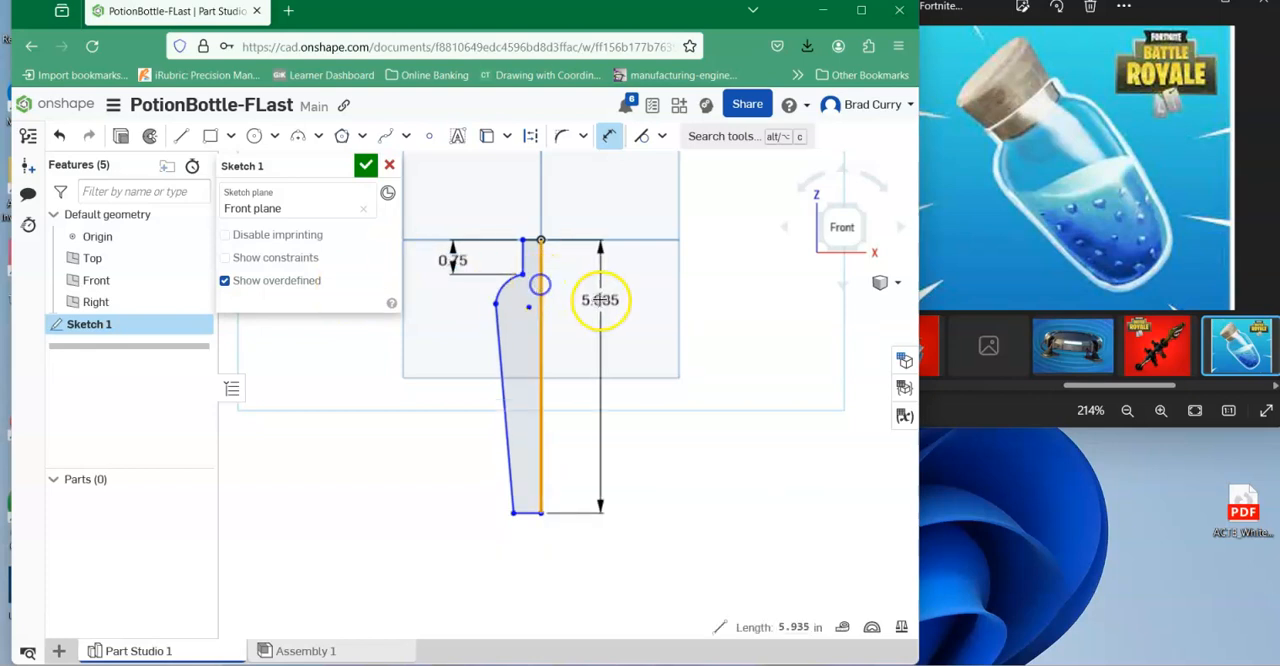
click(600, 302)
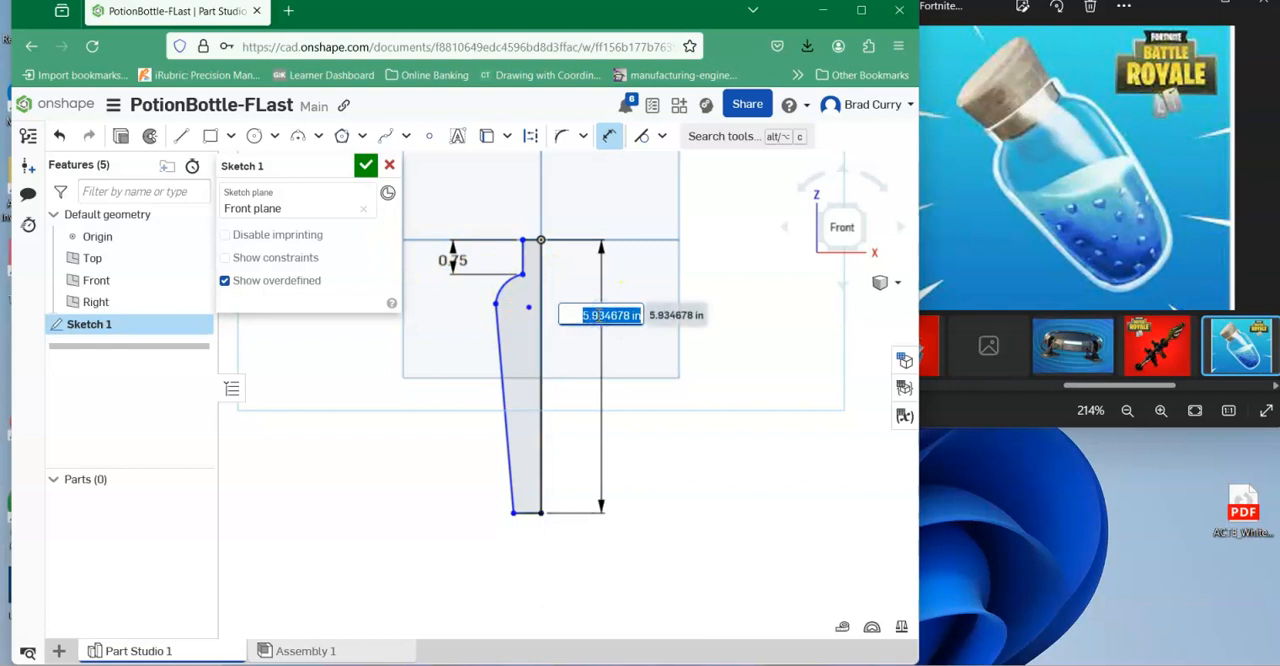
key(Return)
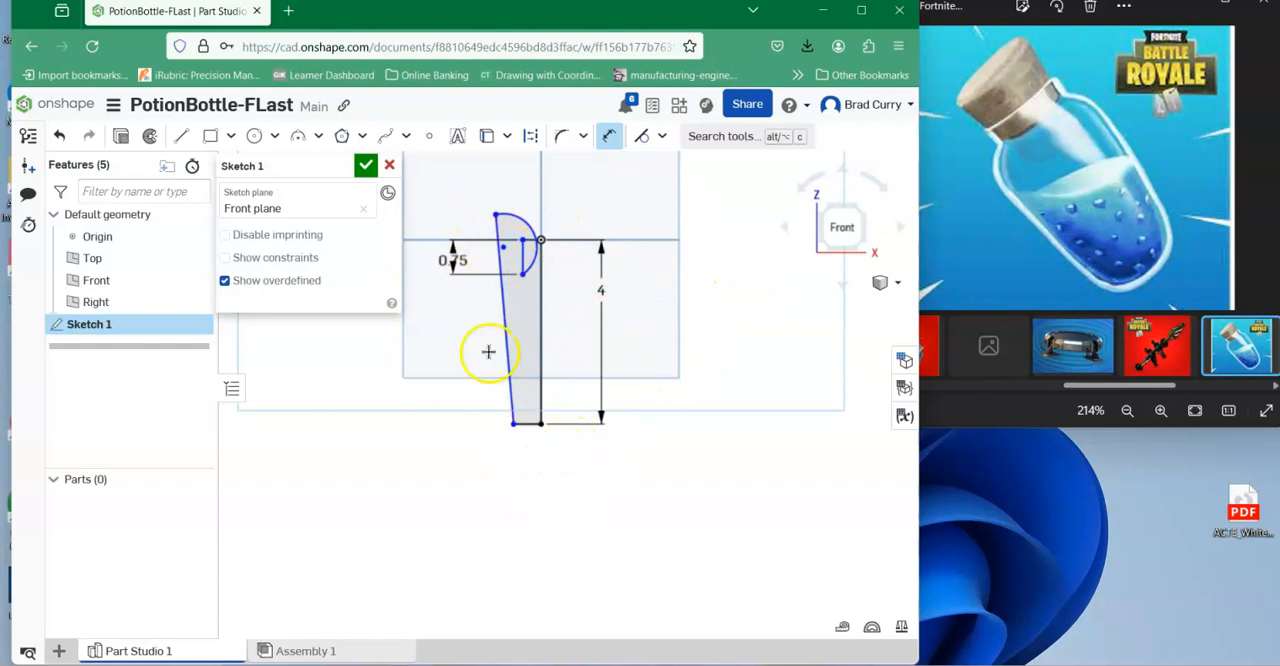
Dimension the vertical distance from the bottom line to the shoulder arc's outer endpoint as 2.5 in.
click(527, 426)
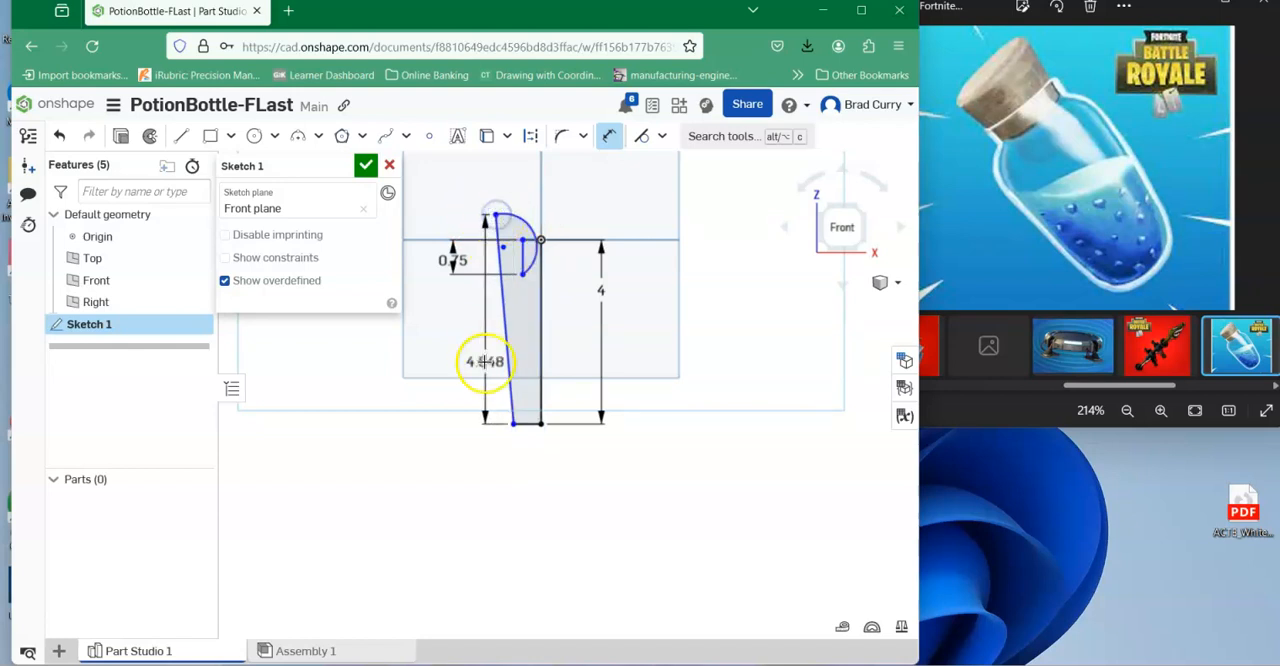
click(454, 371)
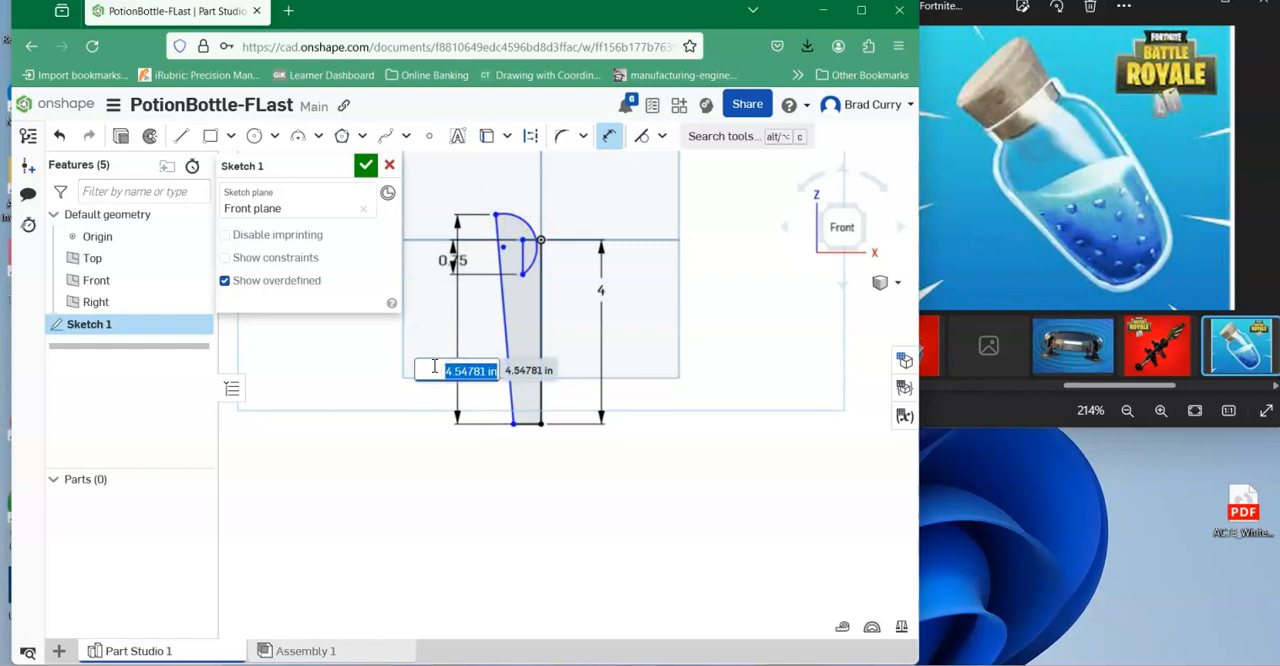
text(2)
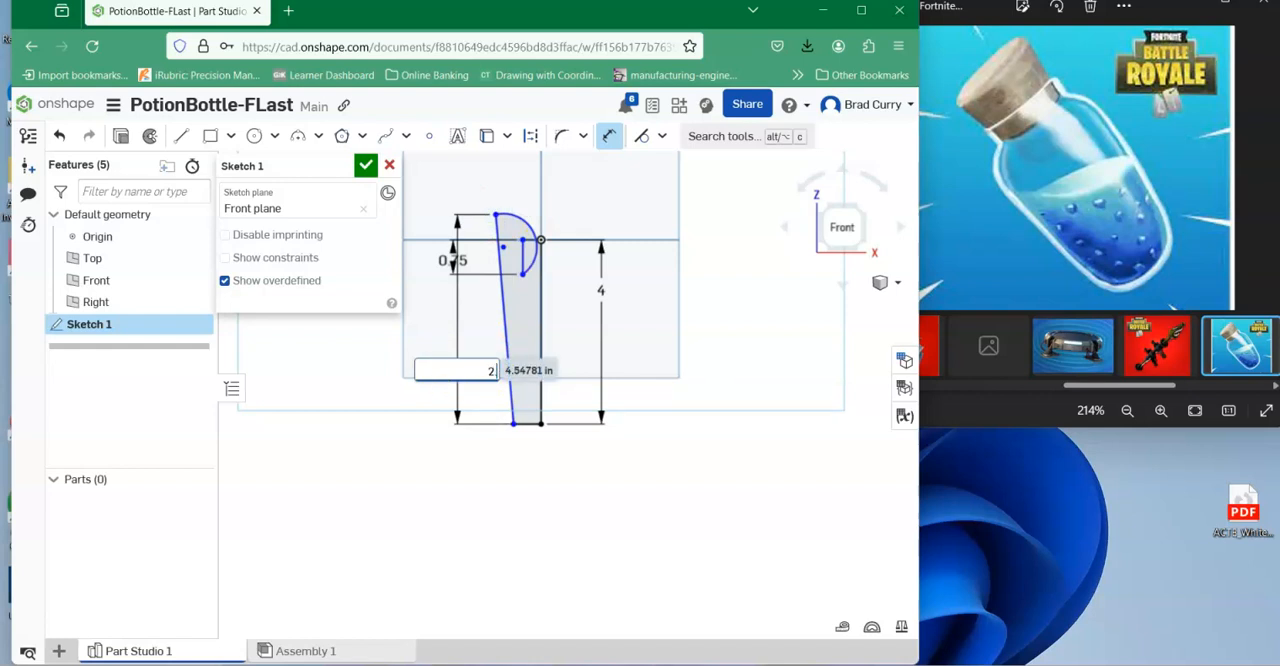
text(.5)
key(Return)
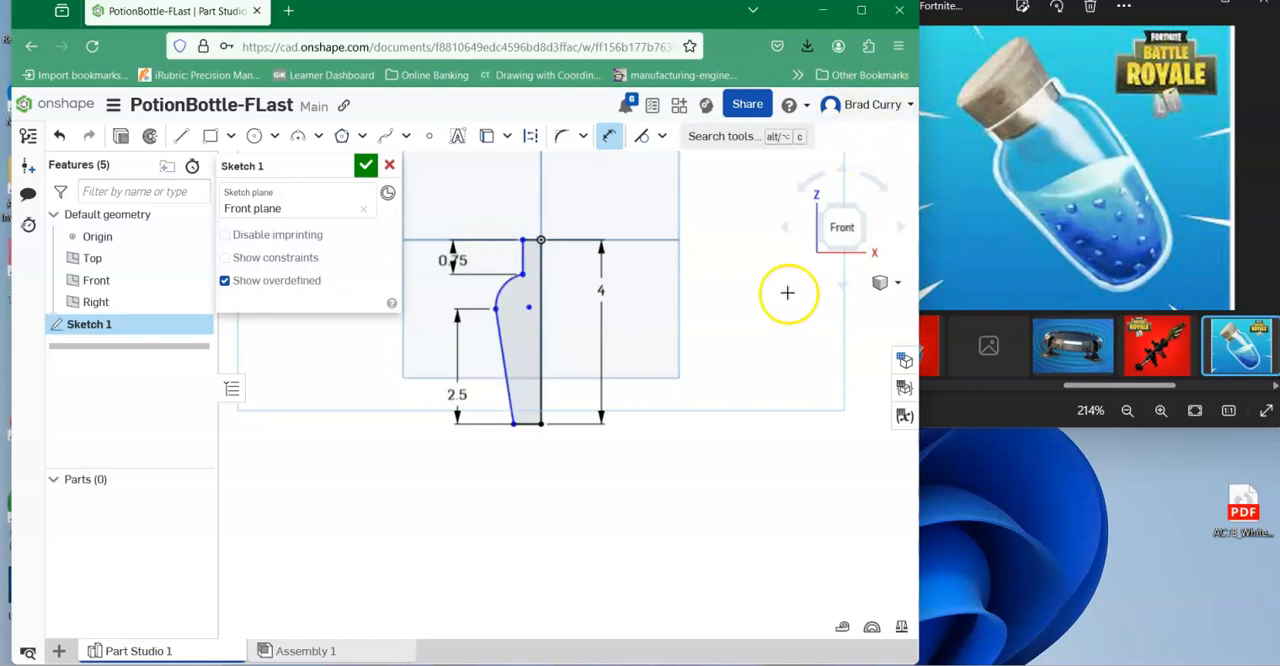
Dimension the horizontal line at the top of the bottle neck to 0.5 in.
scroll(514, 290, up, 1)
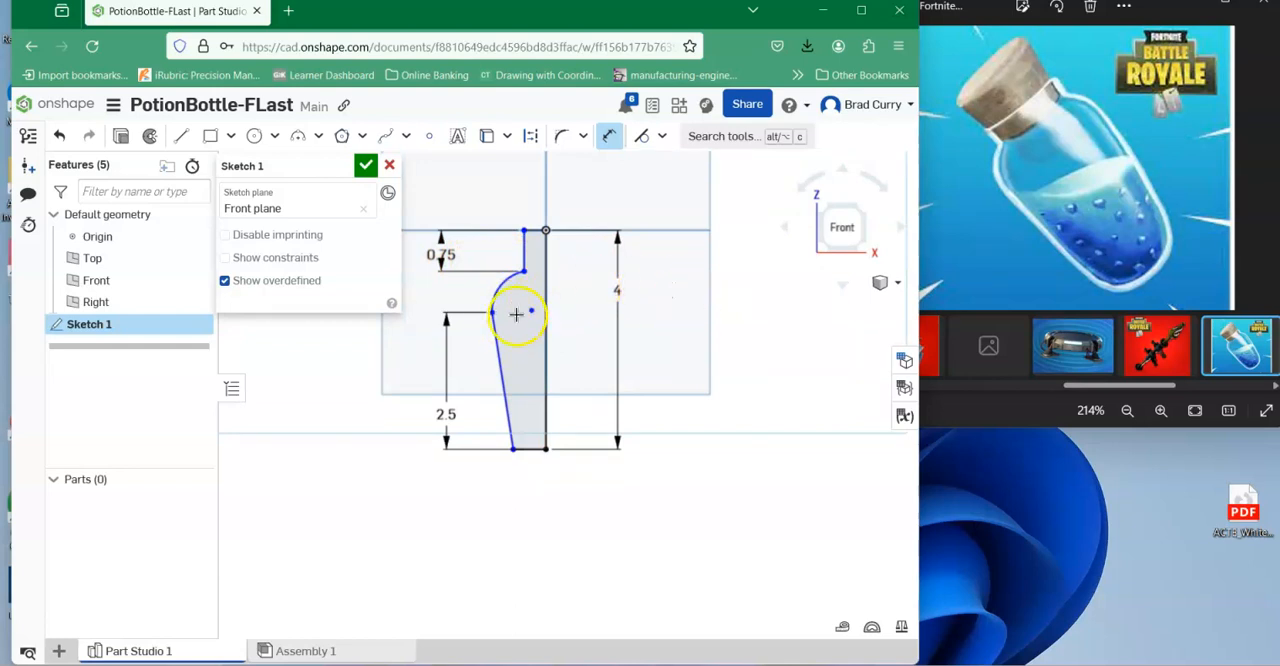
mouse_move(586, 303)
middle_down()
mouse_move(614, 300)
mouse_move(661, 325)
middle_up()
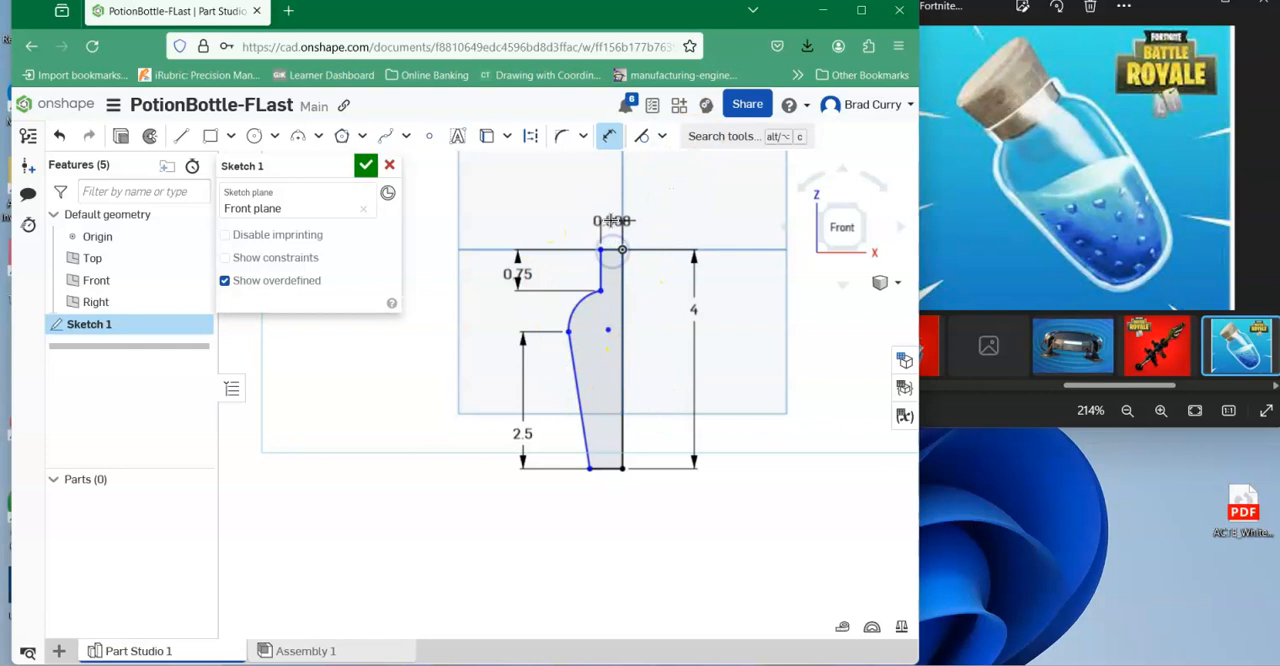
click(660, 217)
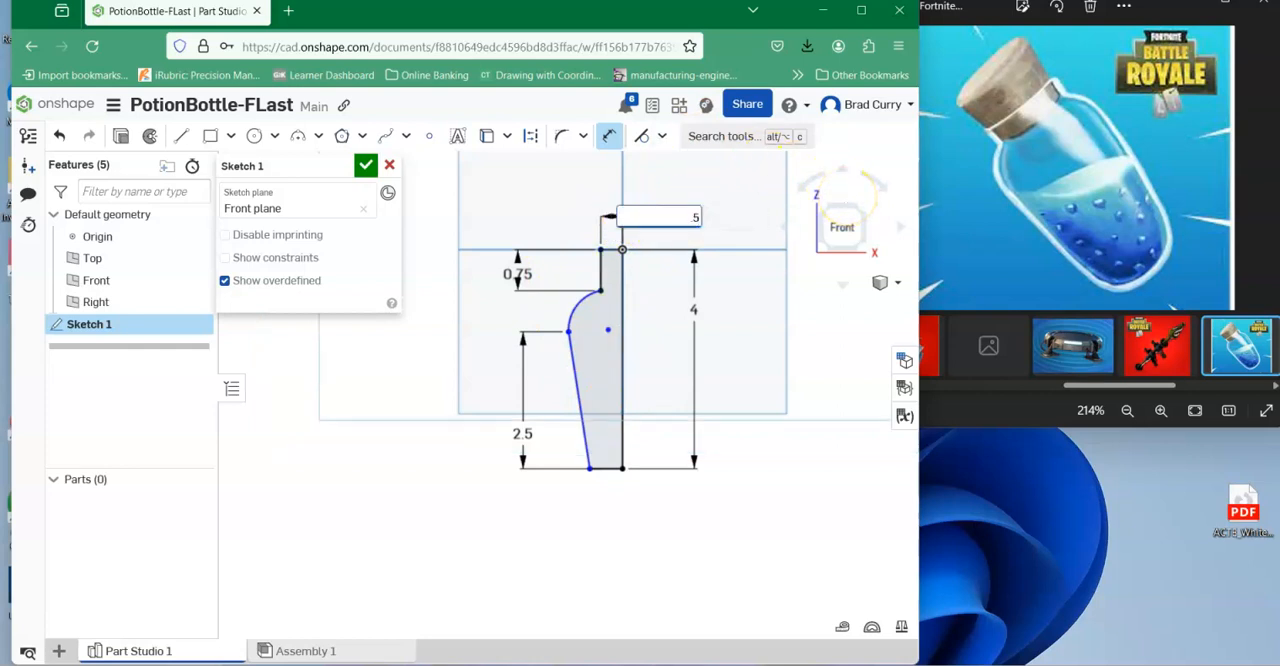
key(Return)
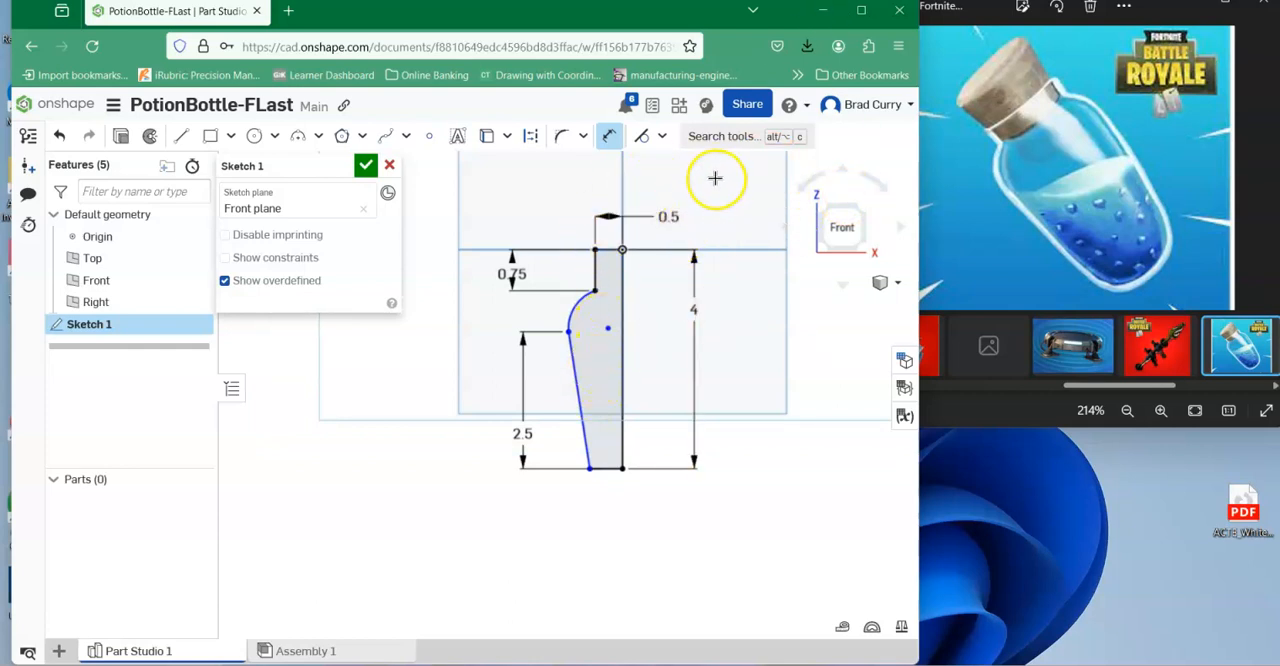
Dimension the shoulder arc's outer endpoint 1 in from the vertical centre line and set the arc's radius to 0.75 in.
click(623, 320)
click(569, 331)
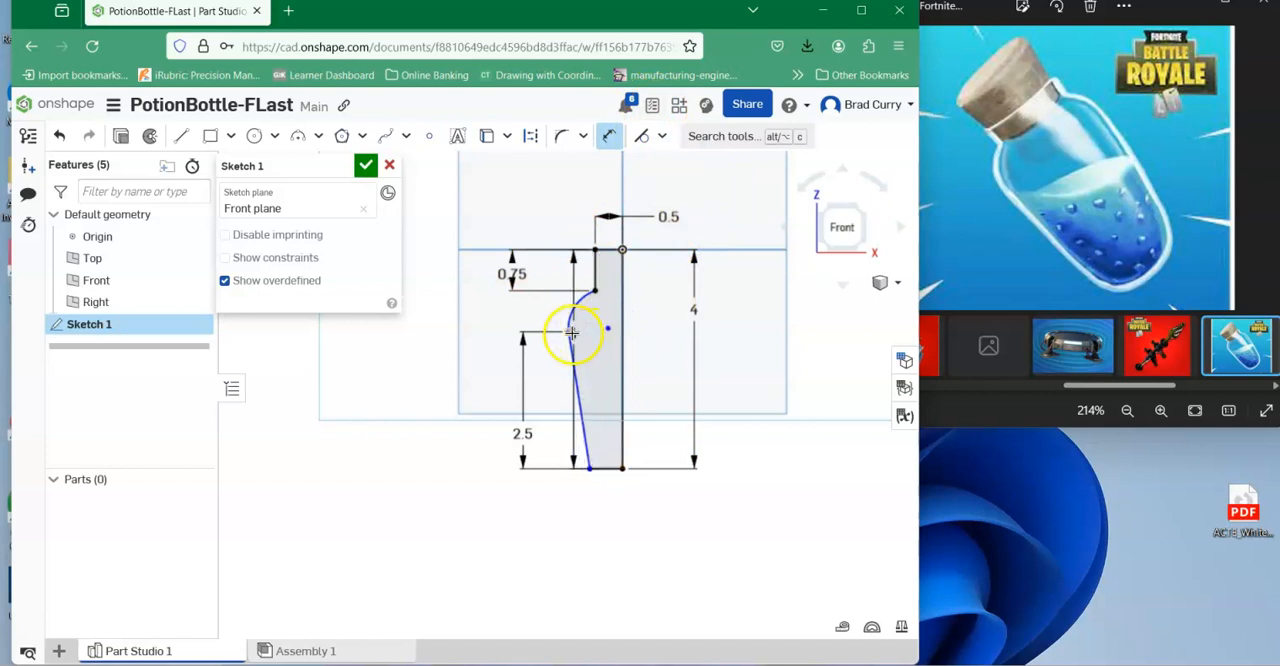
click(570, 465)
click(576, 511)
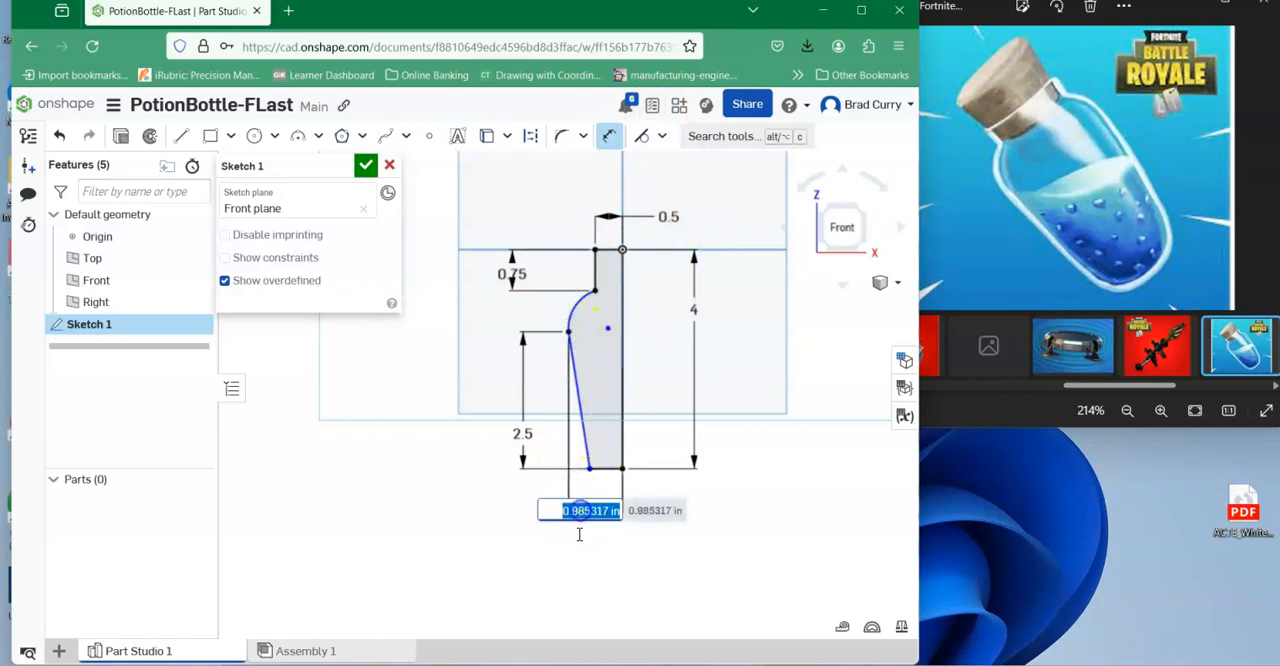
text(1)
key(Return)
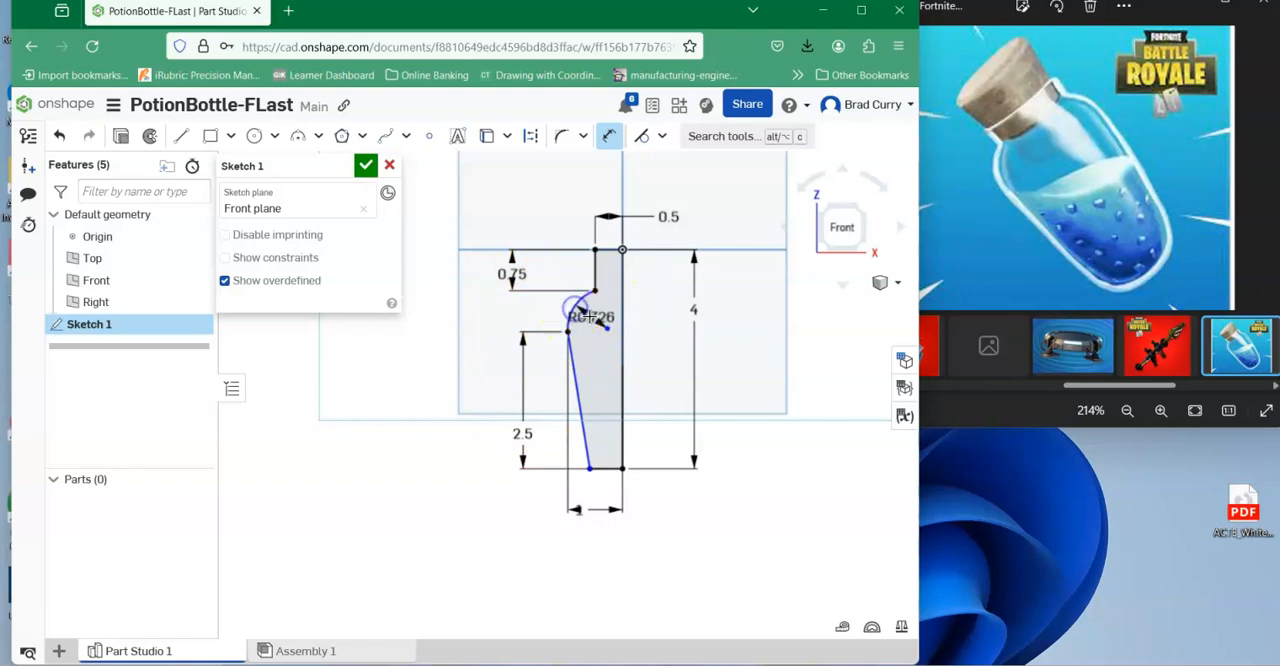
double_click(506, 308)
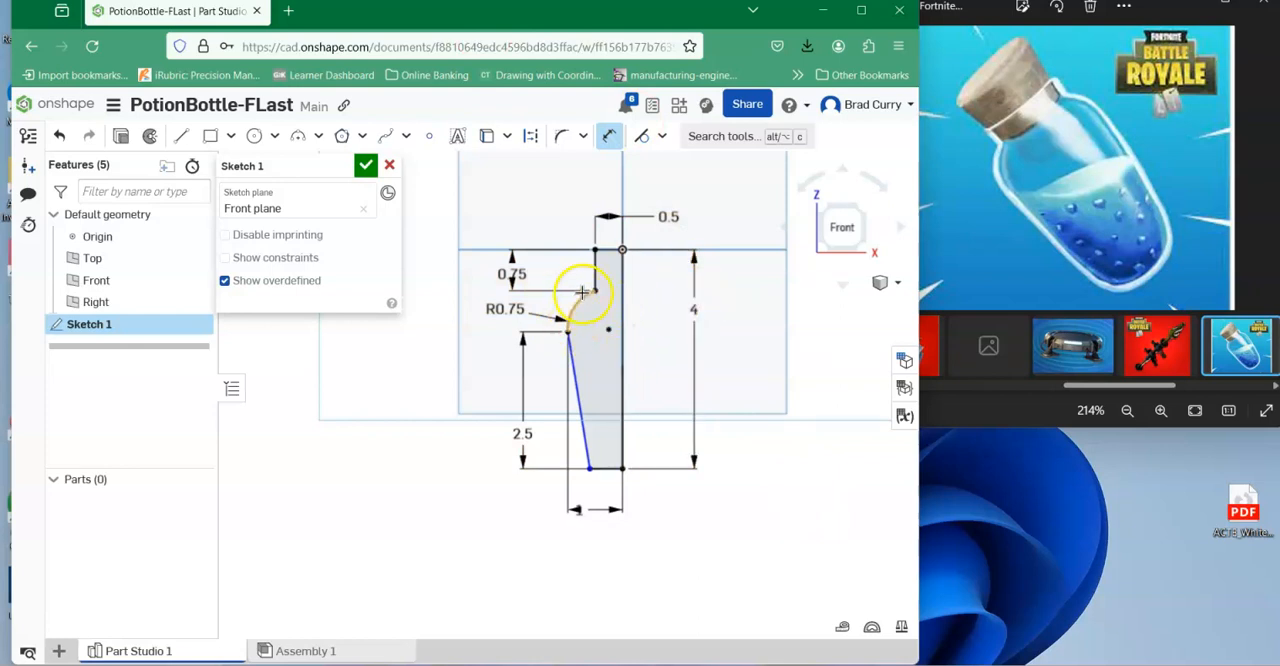
Try radii of 0.5 in and 1 in on the shoulder arc.
double_click(519, 308)
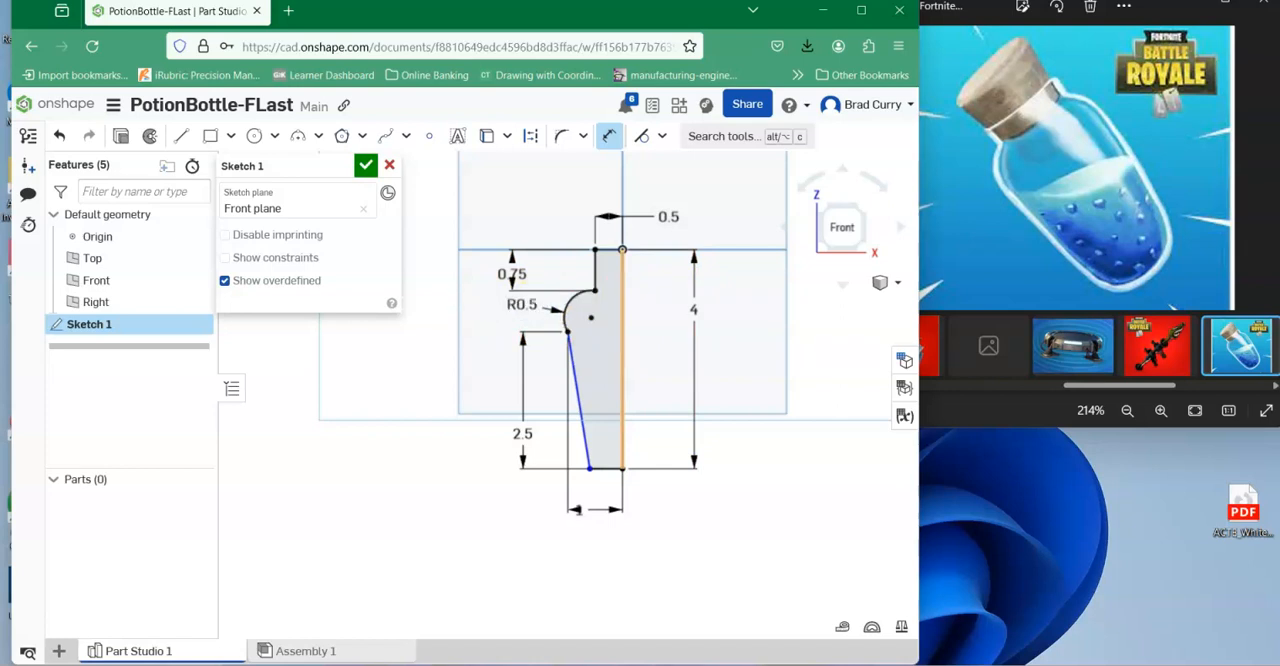
scroll(580, 305, up, 5)
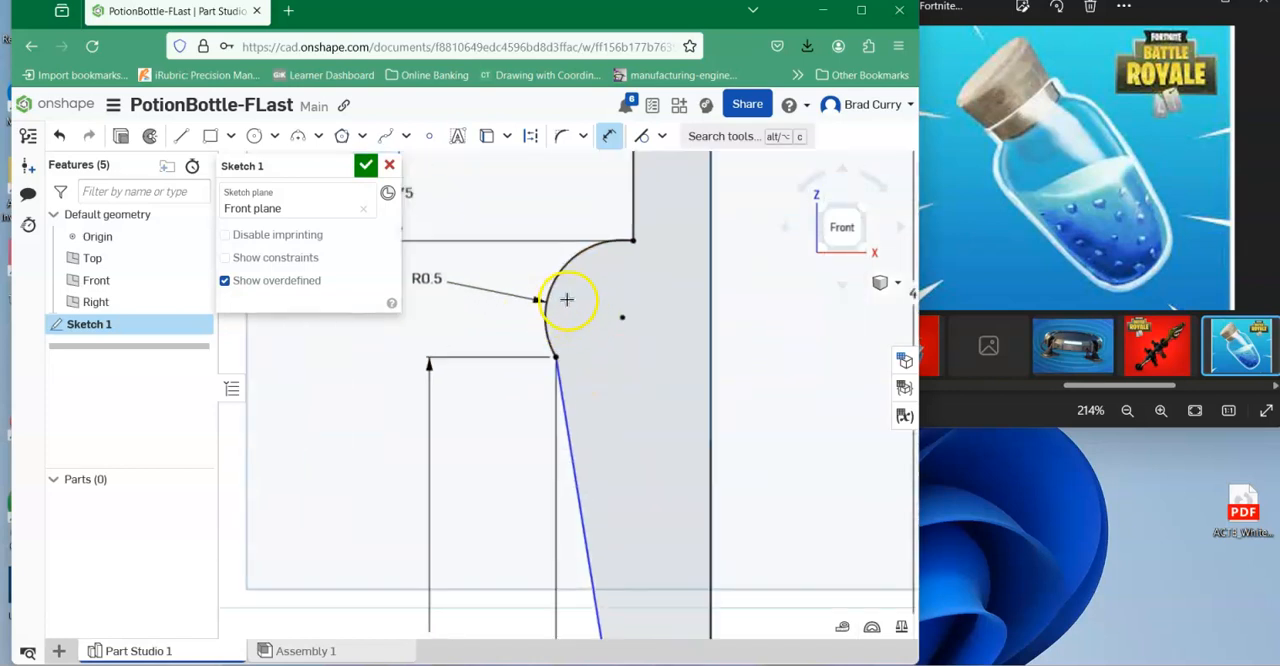
scroll(624, 285, down, 3)
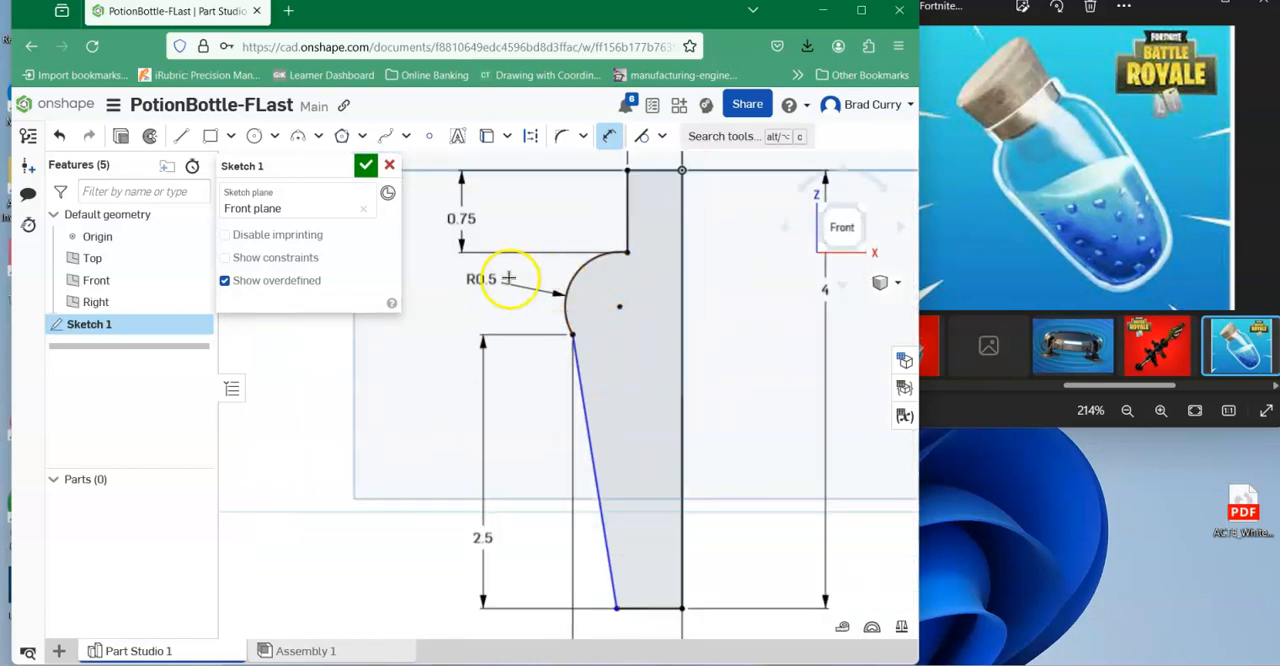
double_click(474, 280)
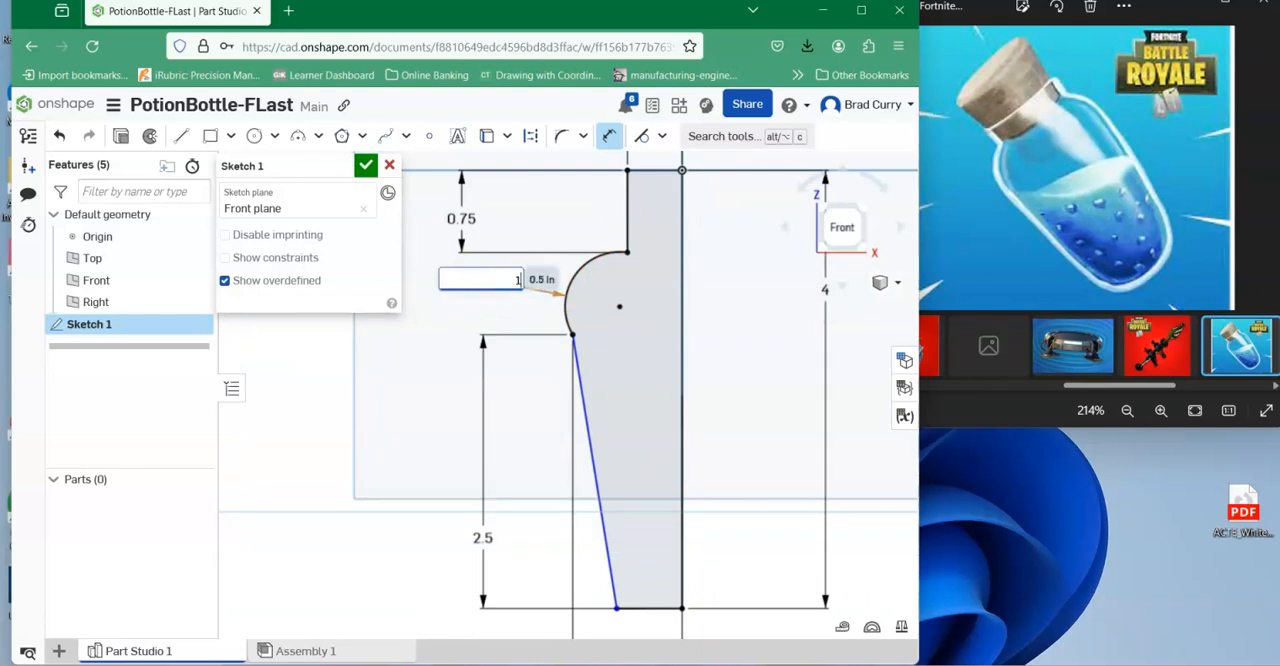
text(1)
key(Return)
scroll(613, 289, down, 2)
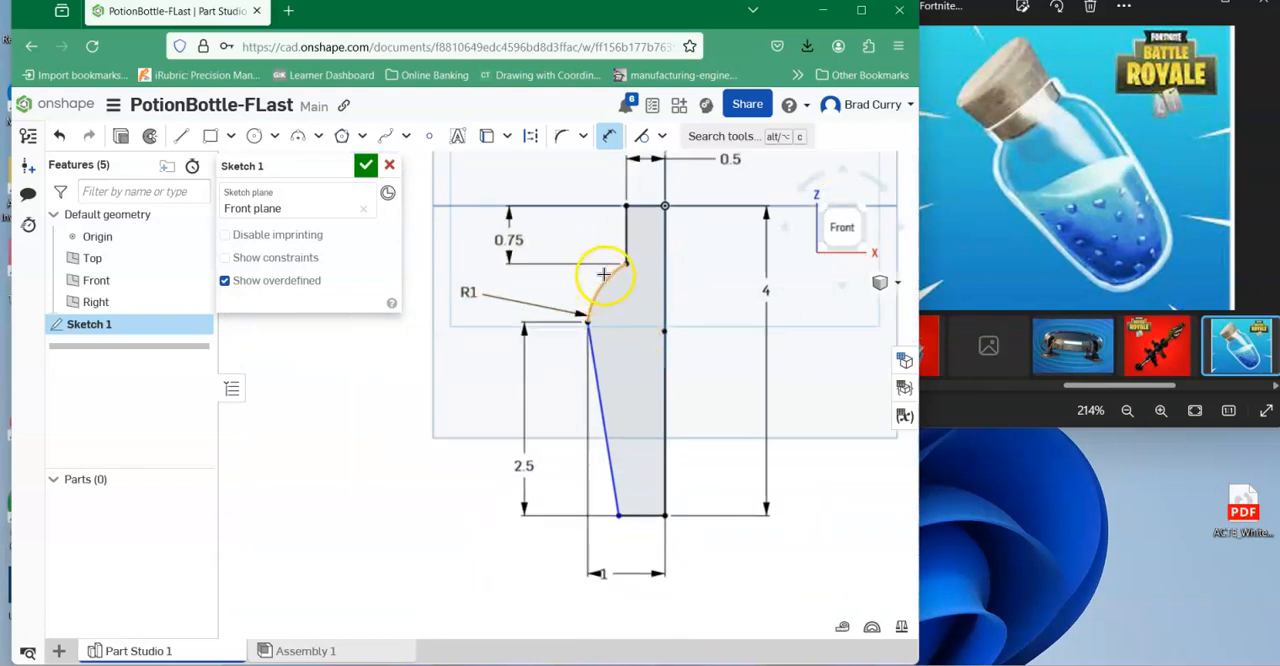
Try a 2 in radius on the shoulder arc, and set it back to 0.75 in.
double_click(458, 290)
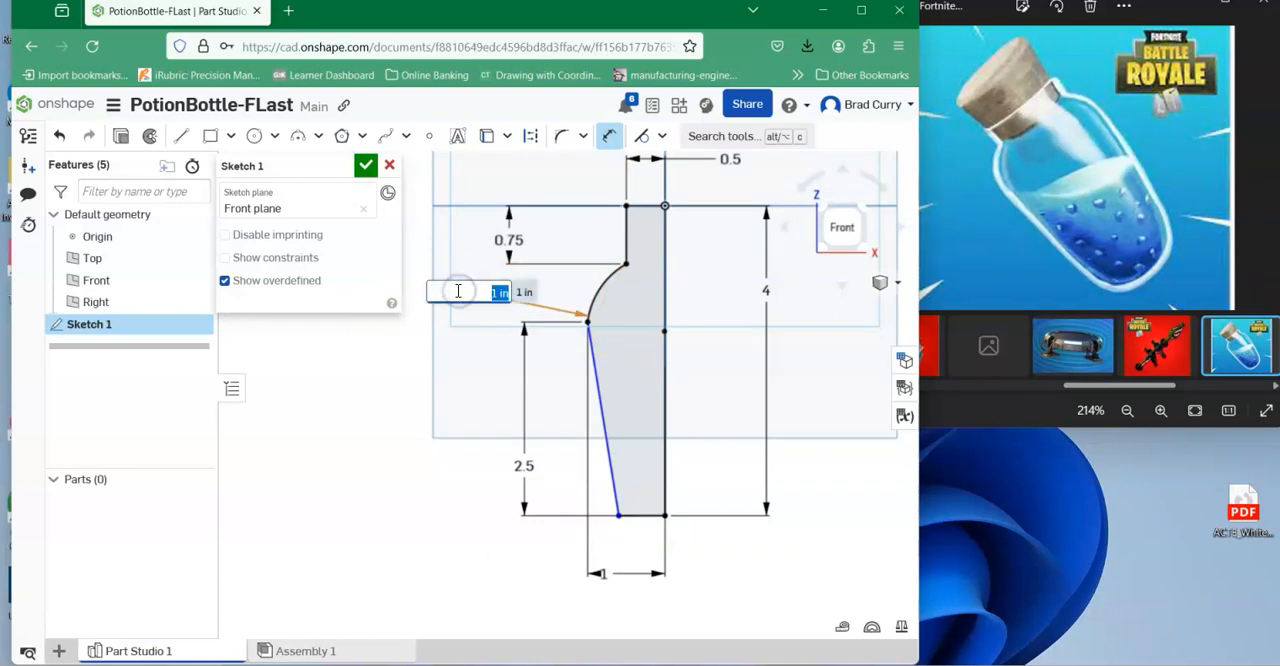
key(Return)
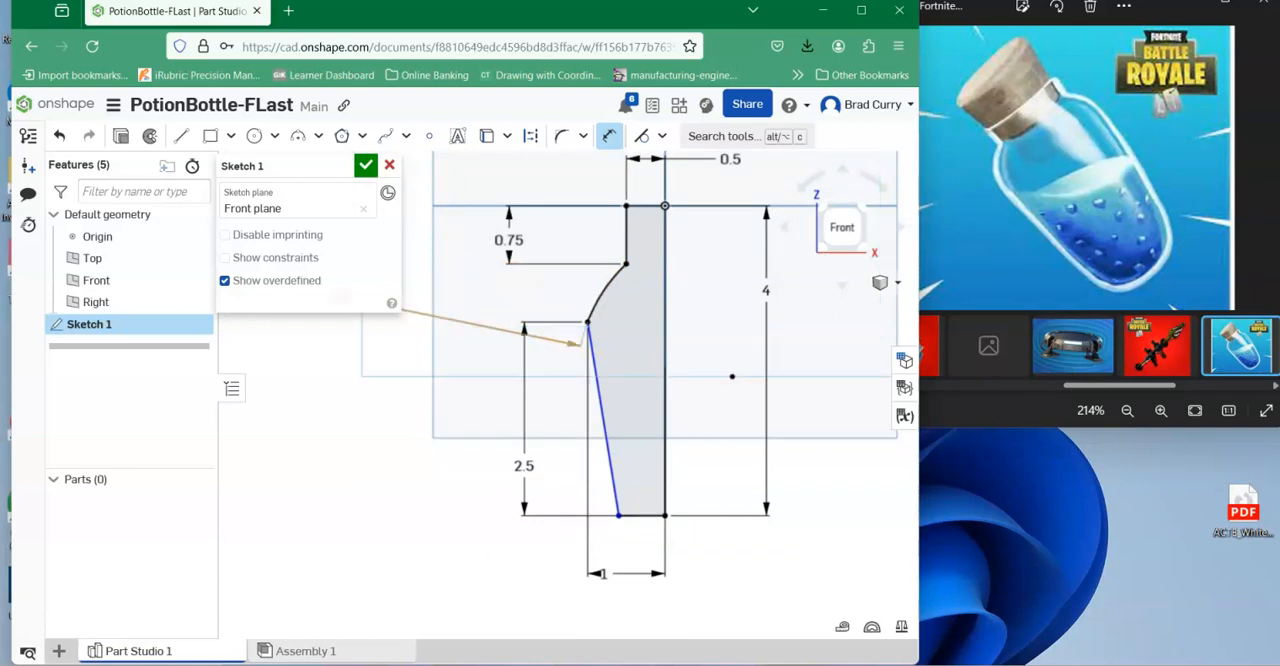
middle_drag(580, 299, 664, 323)
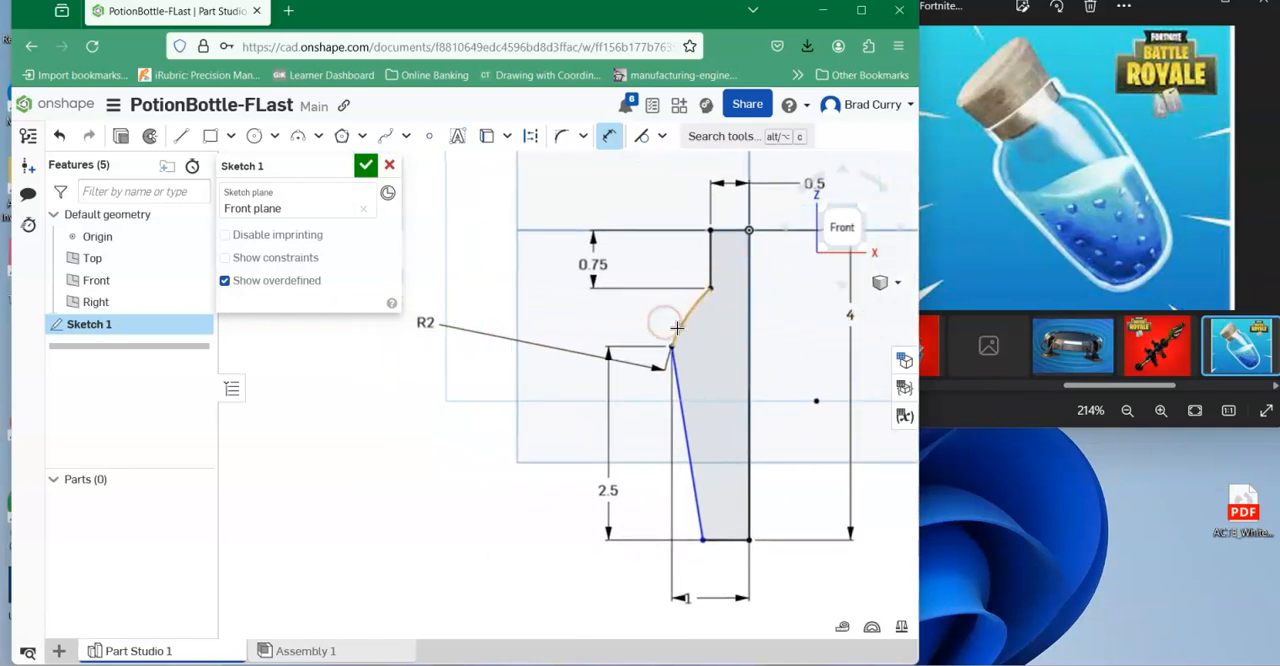
double_click(420, 320)
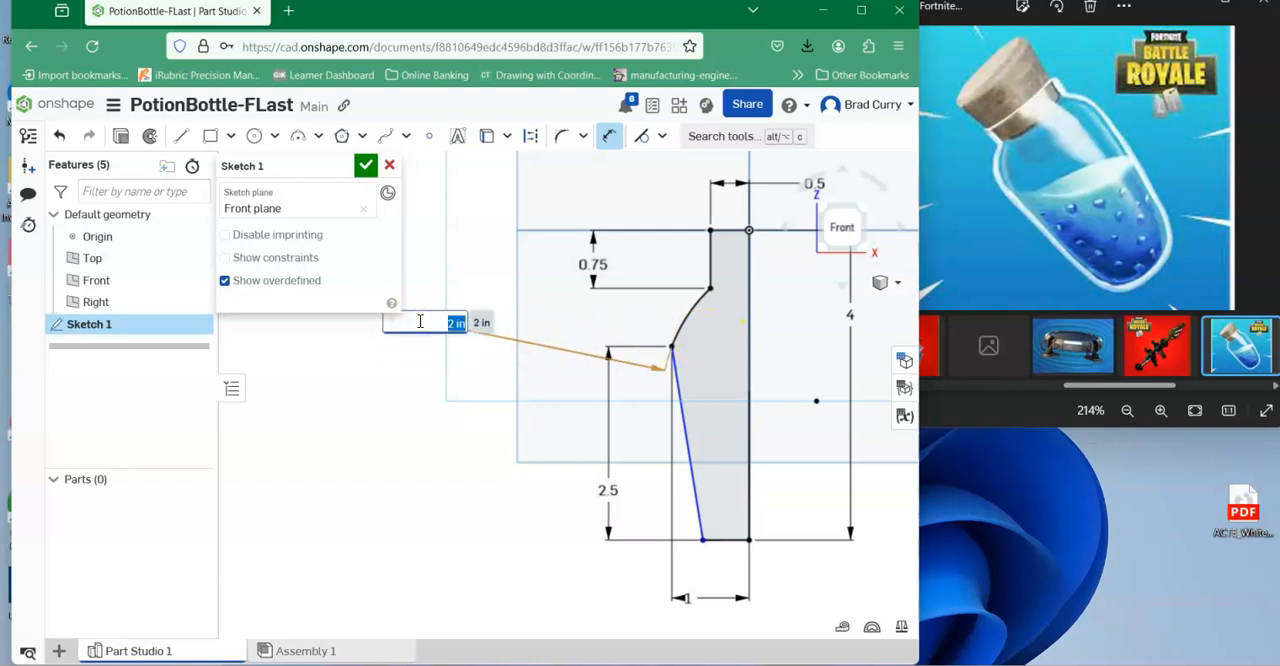
key(Return)
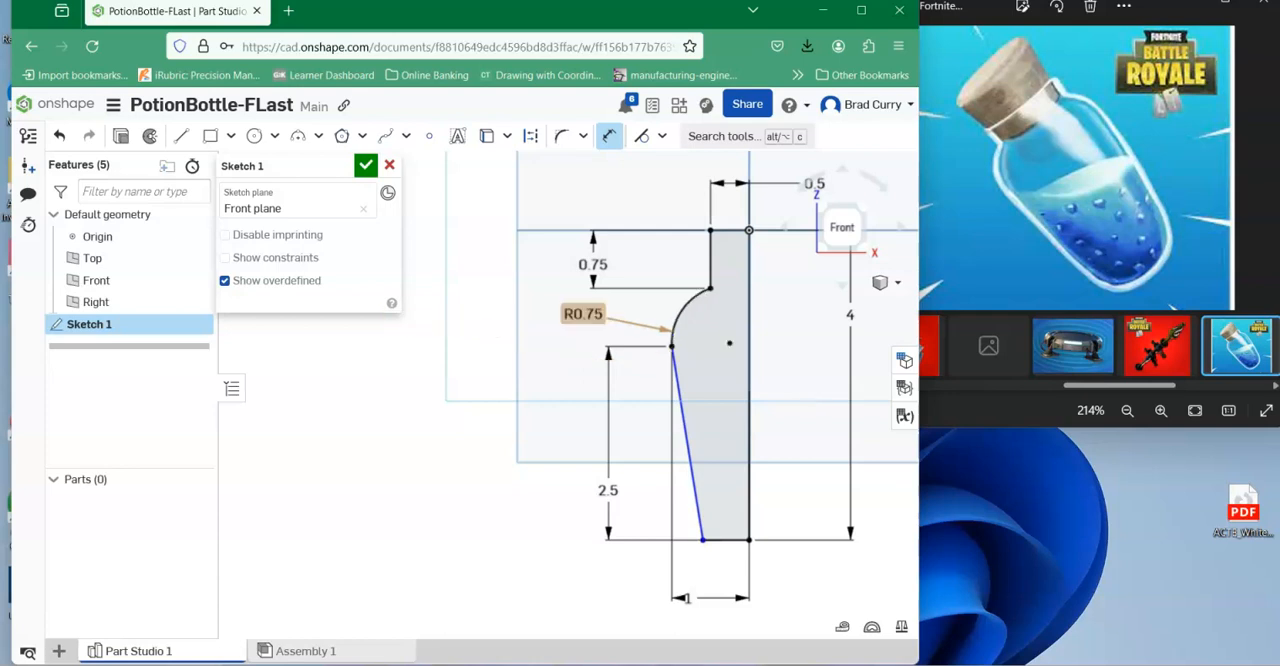
Fillet the profile's lower outer corner, between the slanted side line and the bottom line, with a 0.5 in radius.
scroll(671, 398, up, 2)
scroll(733, 270, up, 1)
scroll(750, 268, down, 1)
middle_drag(803, 252, 706, 251)
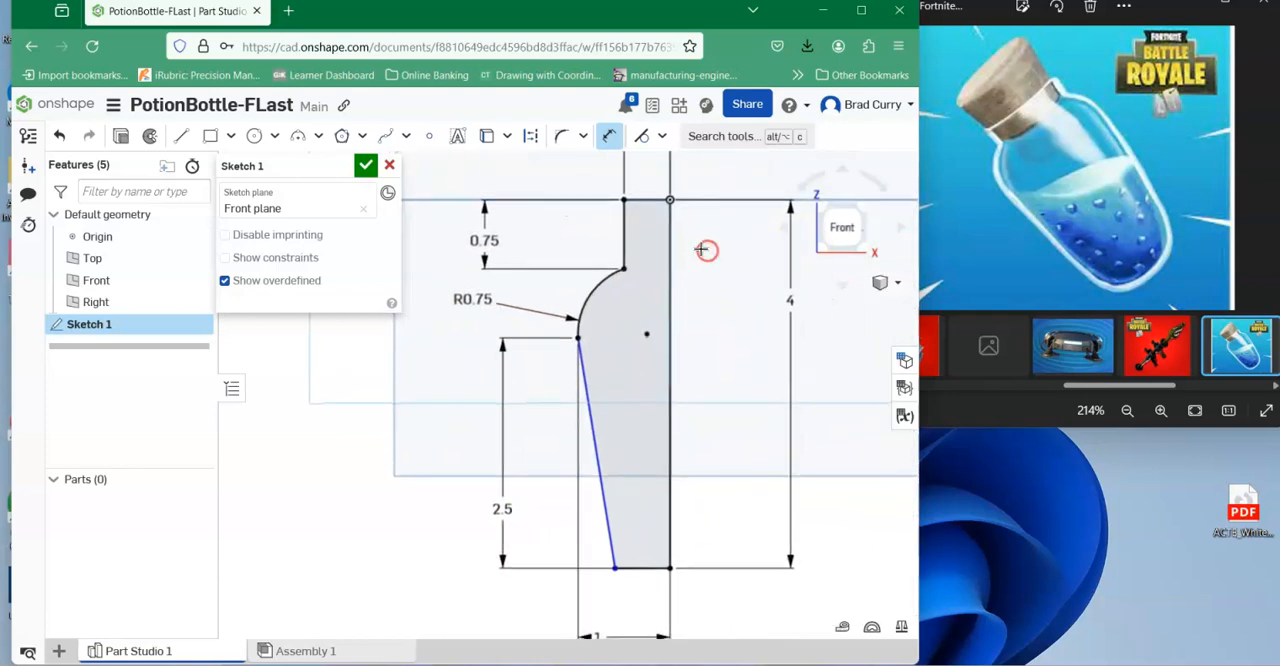
mouse_move(629, 500)
middle_down()
mouse_move(574, 428)
mouse_move(578, 442)
middle_up()
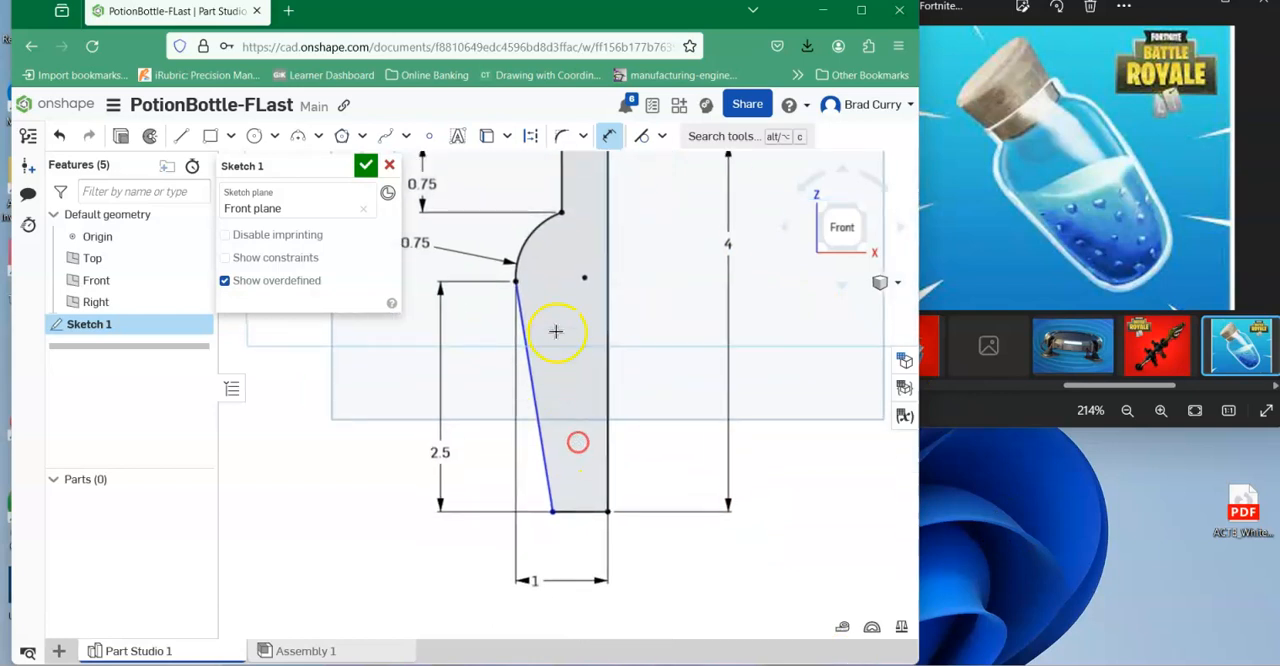
click(561, 138)
click(549, 491)
drag(552, 511, 580, 440)
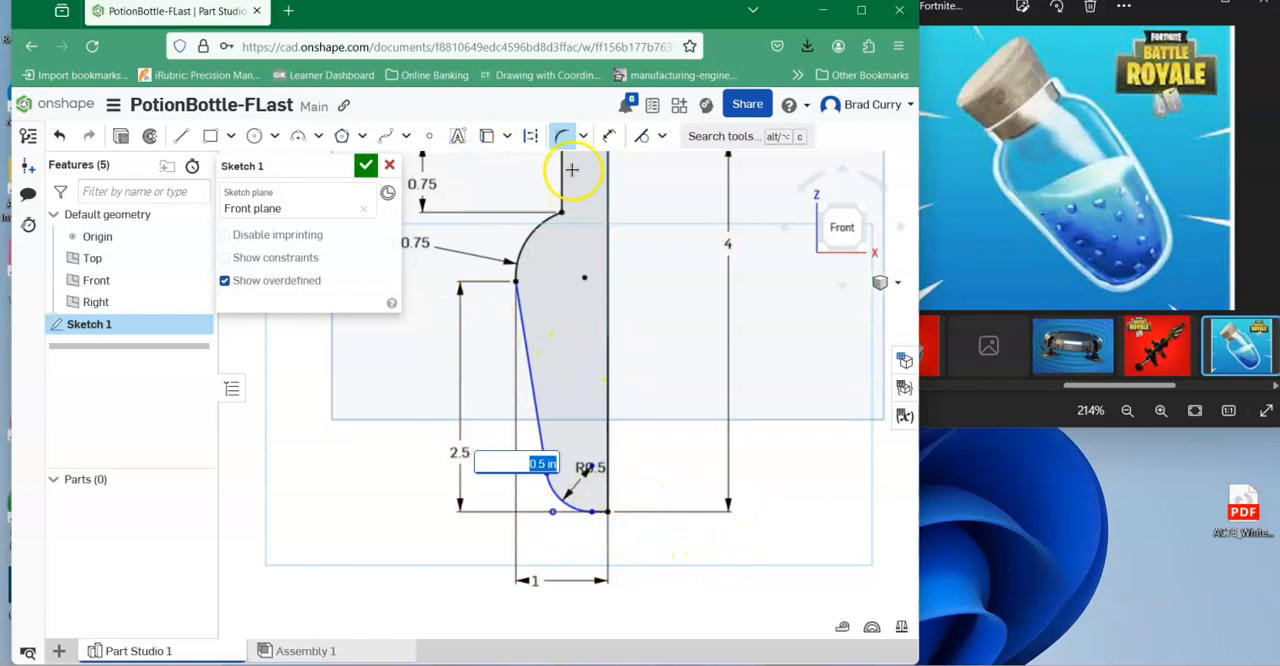
Dimension the short bottom line between the fillet and the vertical centre line to 0.25 in.
click(607, 137)
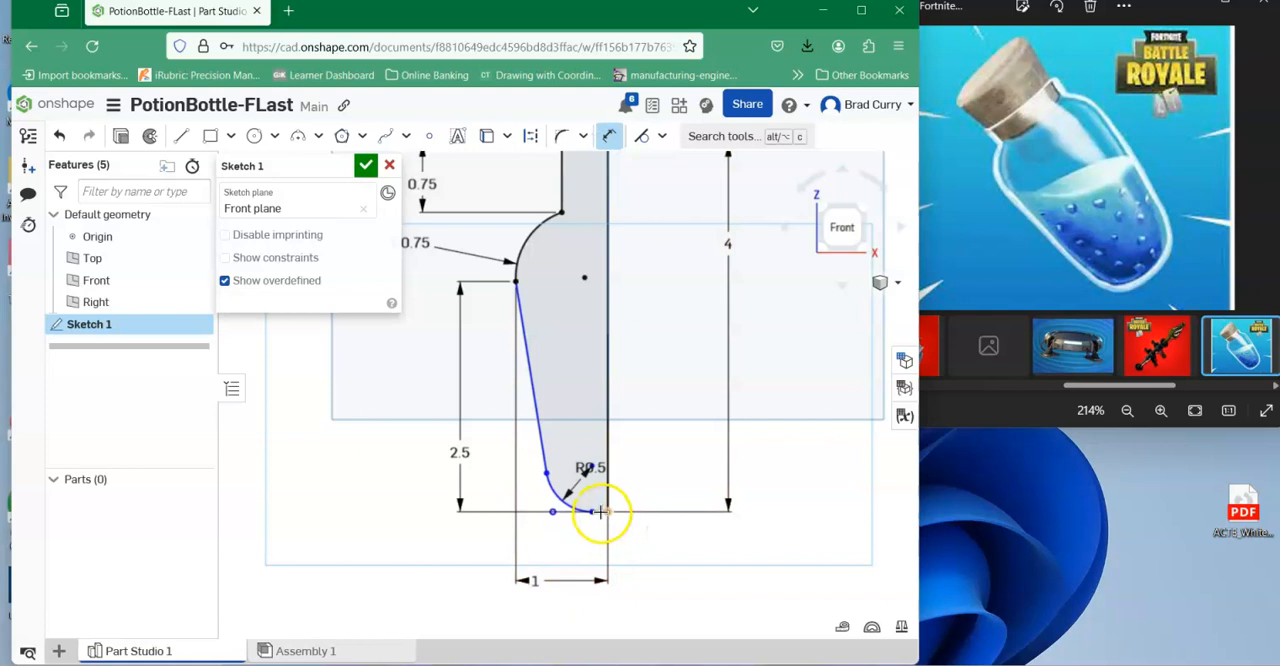
scroll(593, 525, up, 2)
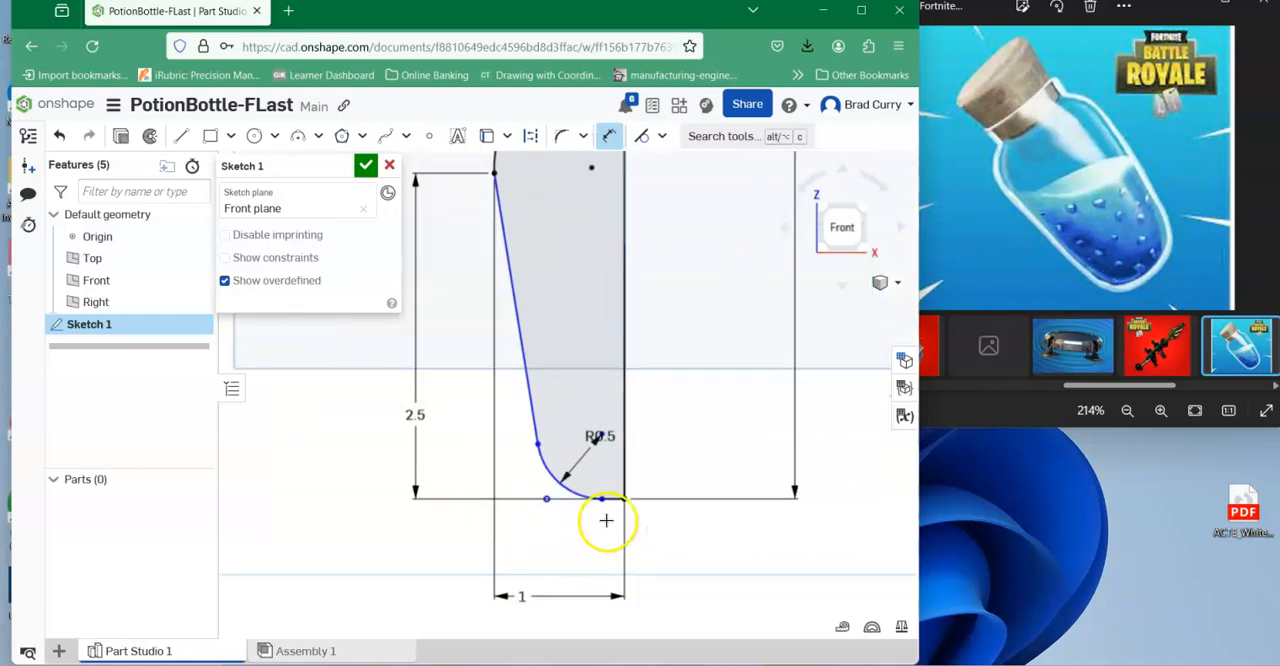
click(613, 498)
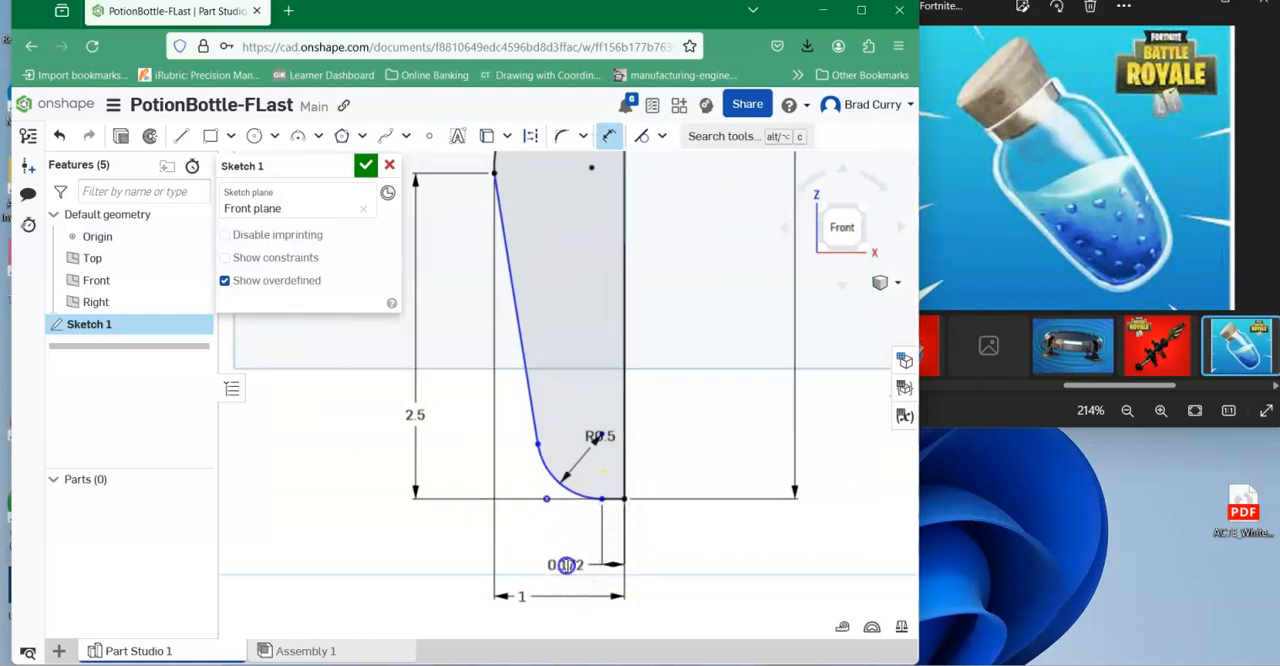
click(563, 566)
text(.25)
key(Return)
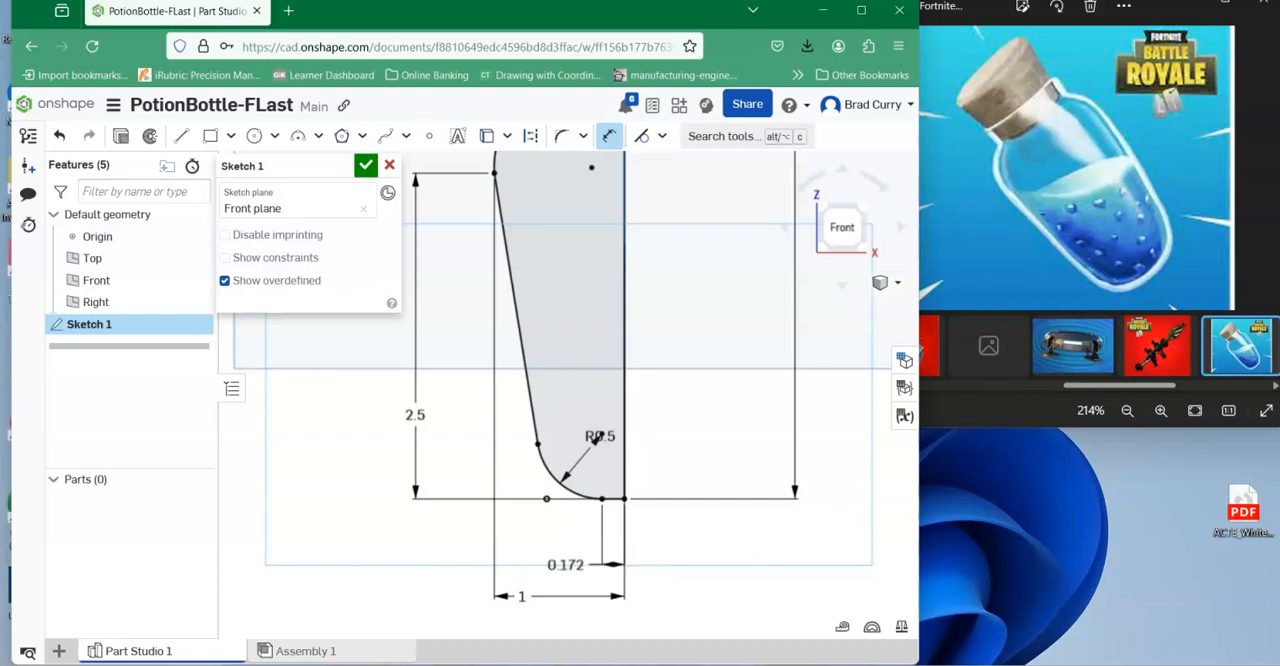
Set the short bottom line's length to 0.375 in.
scroll(809, 394, down, 3)
middle_drag(766, 371, 696, 386)
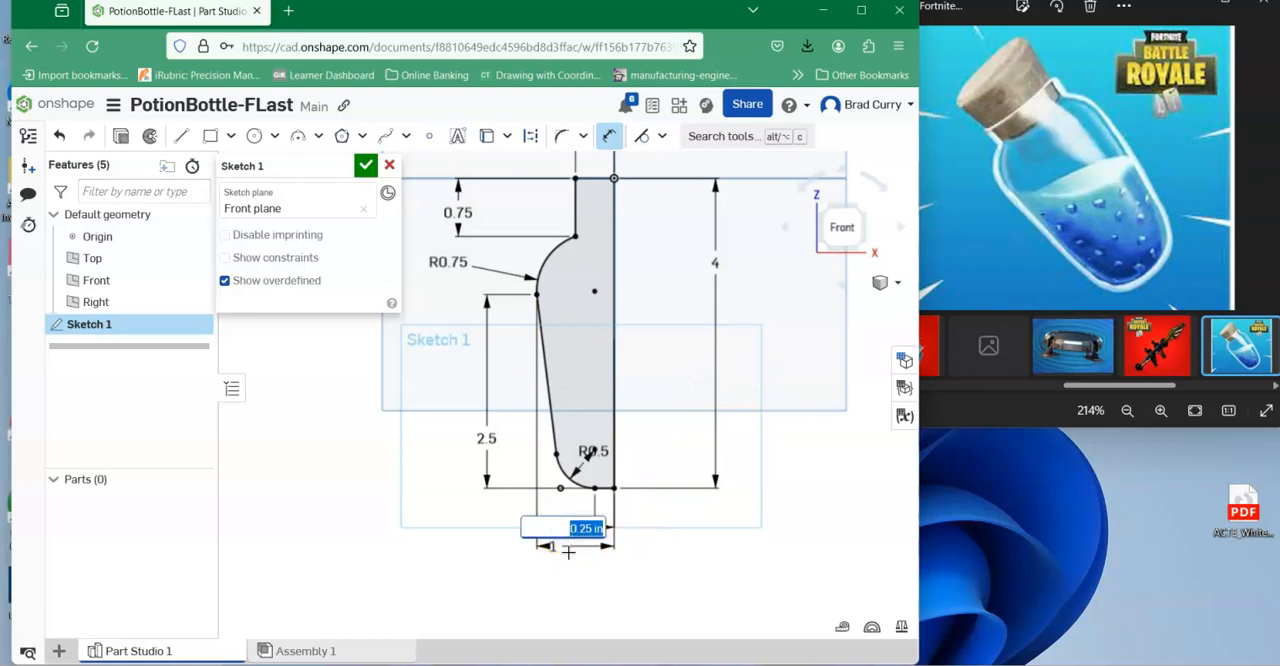
key(Return)
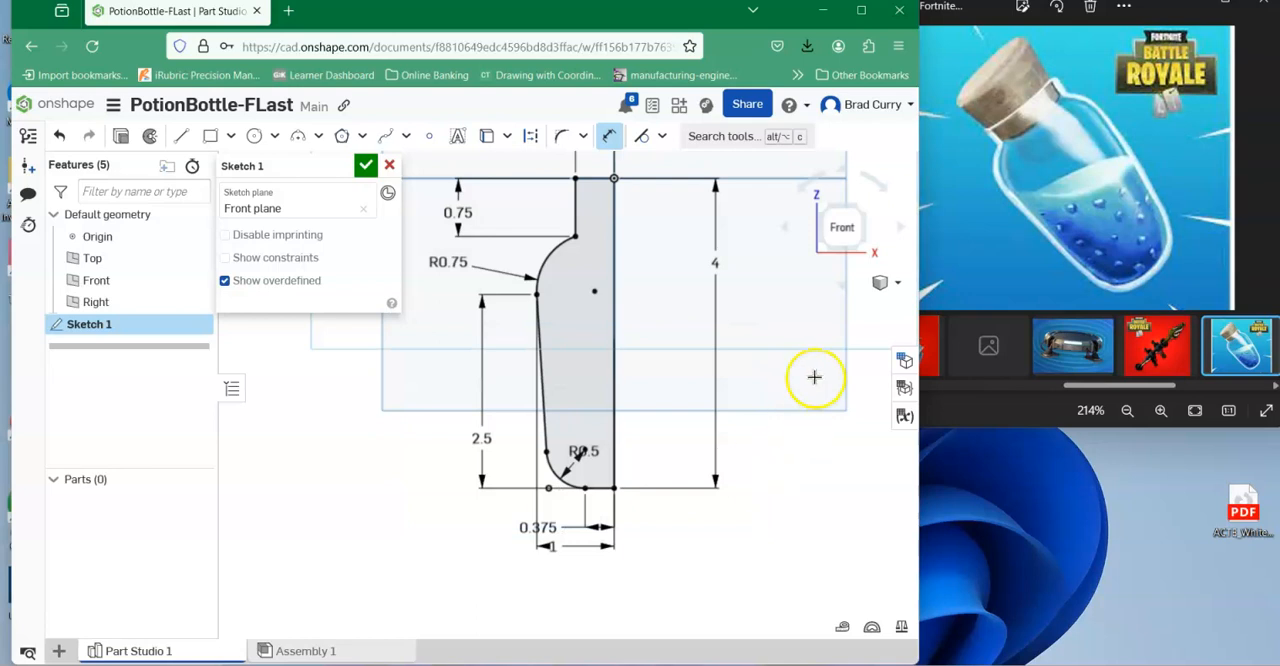
Try a 1 in radius on the bottom corner fillet, and restore it to 0.5 in.
mouse_move(678, 357)
middle_down()
mouse_move(680, 466)
mouse_move(691, 428)
middle_up()
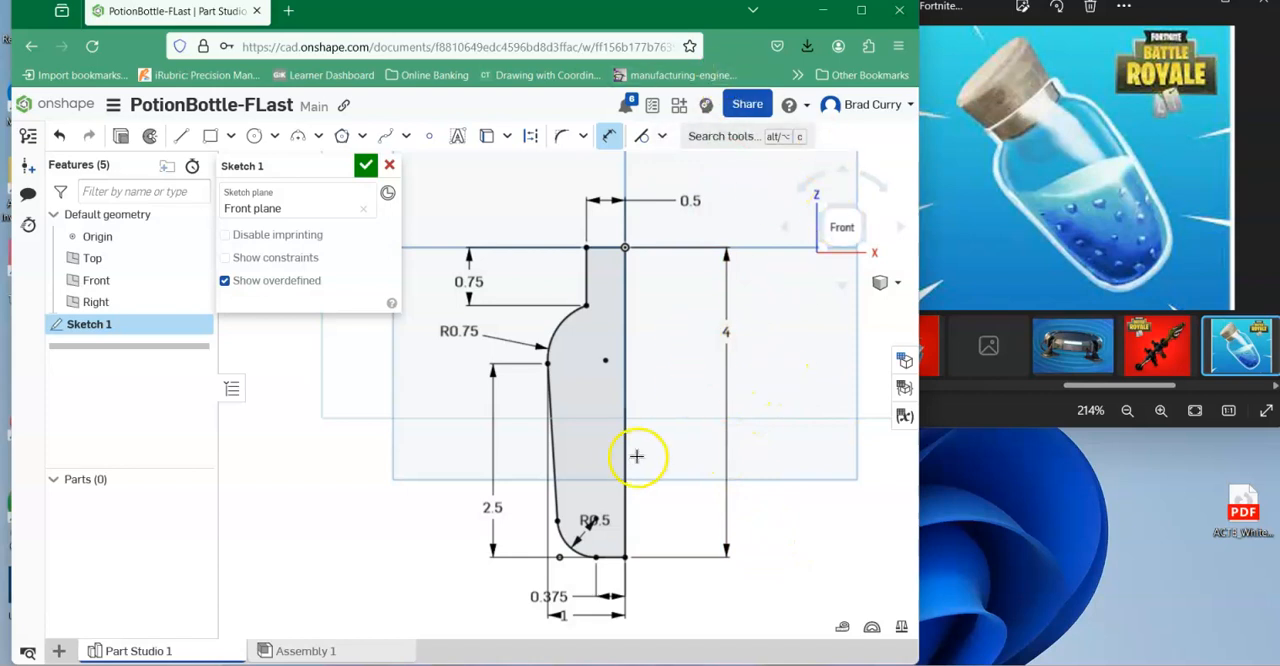
double_click(598, 521)
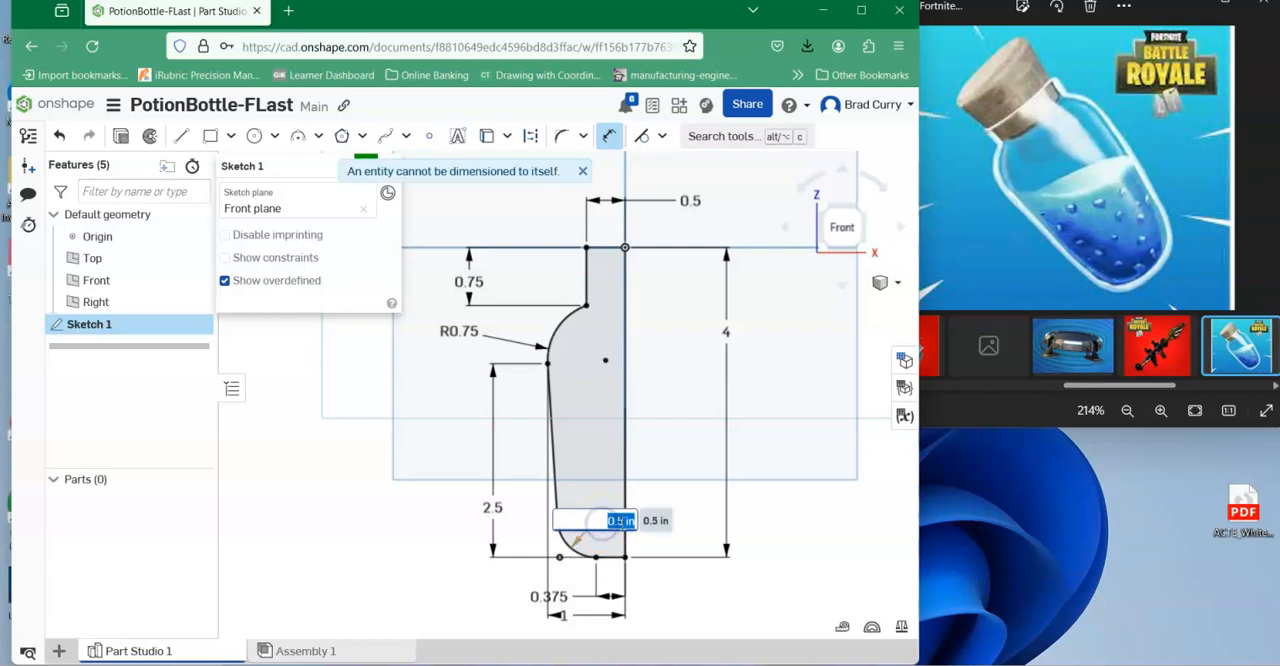
text(1)
key(Return)
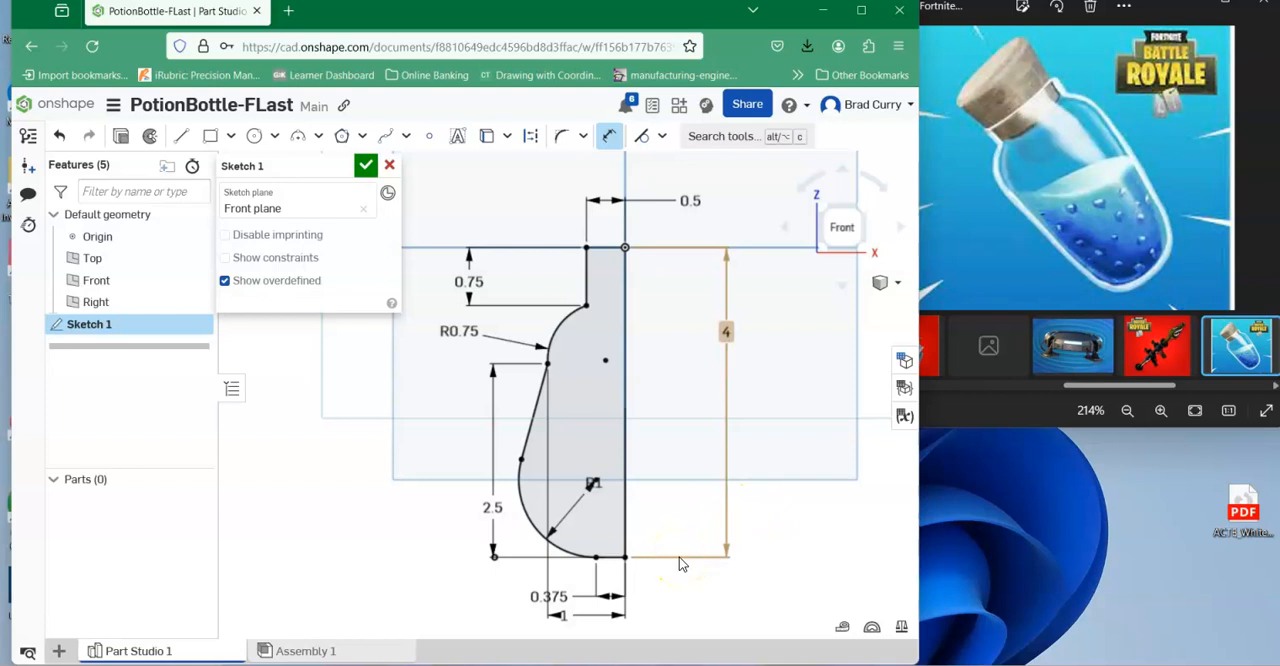
click(595, 483)
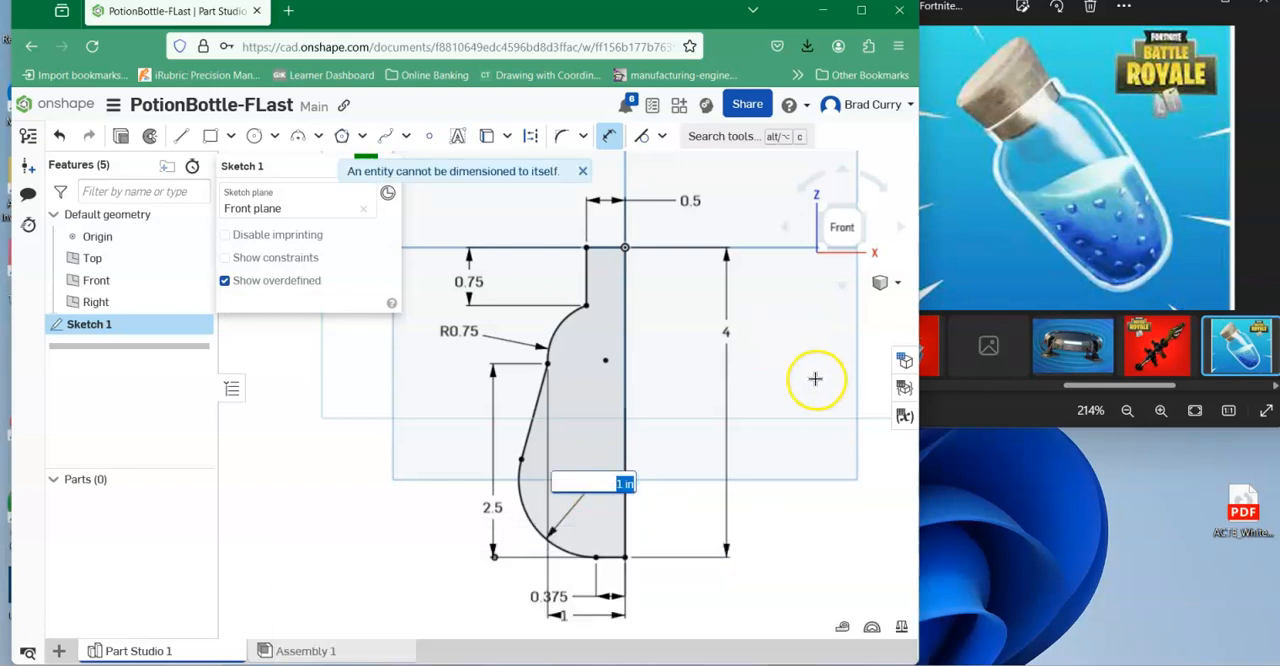
text(0.5)
key(Return)
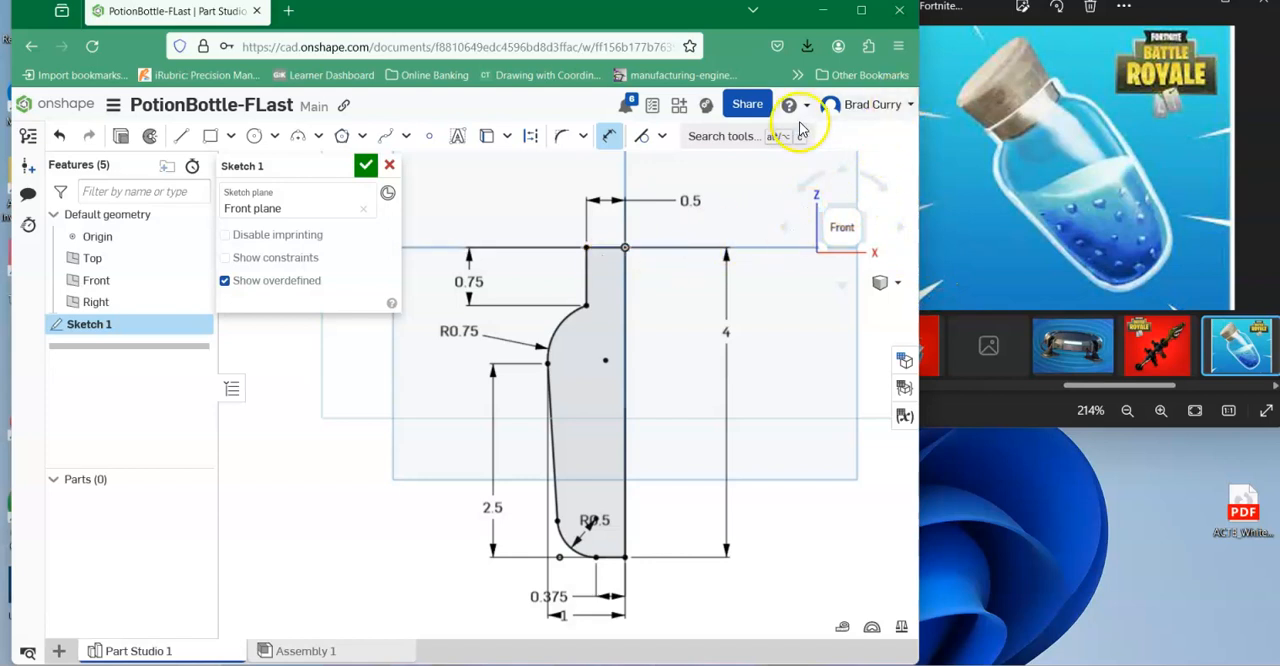
Finish the sketch and revolve its profile a full turn around the vertical centre line as a new solid.
click(366, 160)
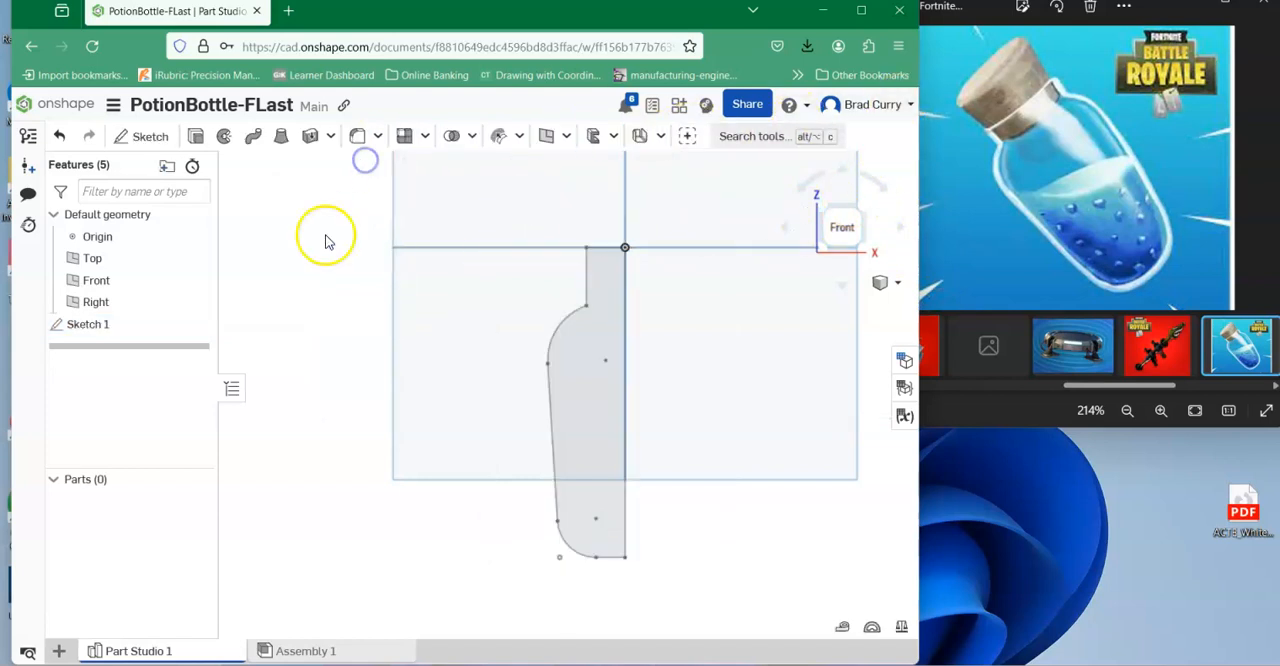
click(222, 138)
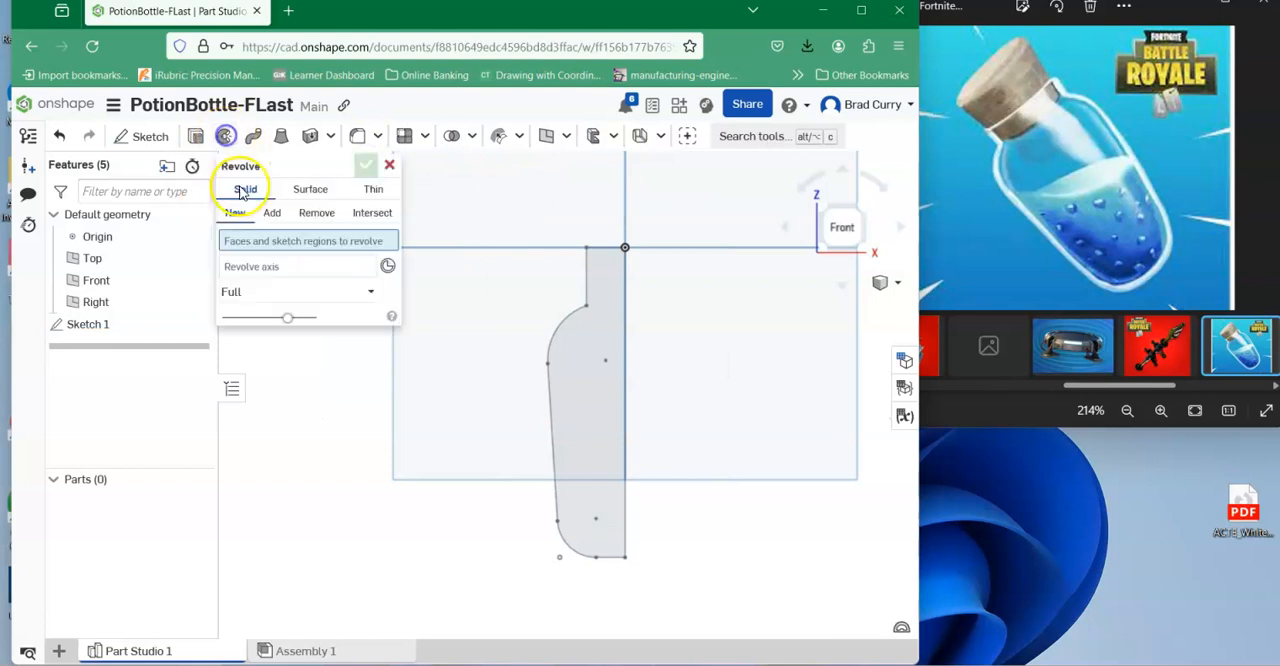
click(588, 349)
click(292, 284)
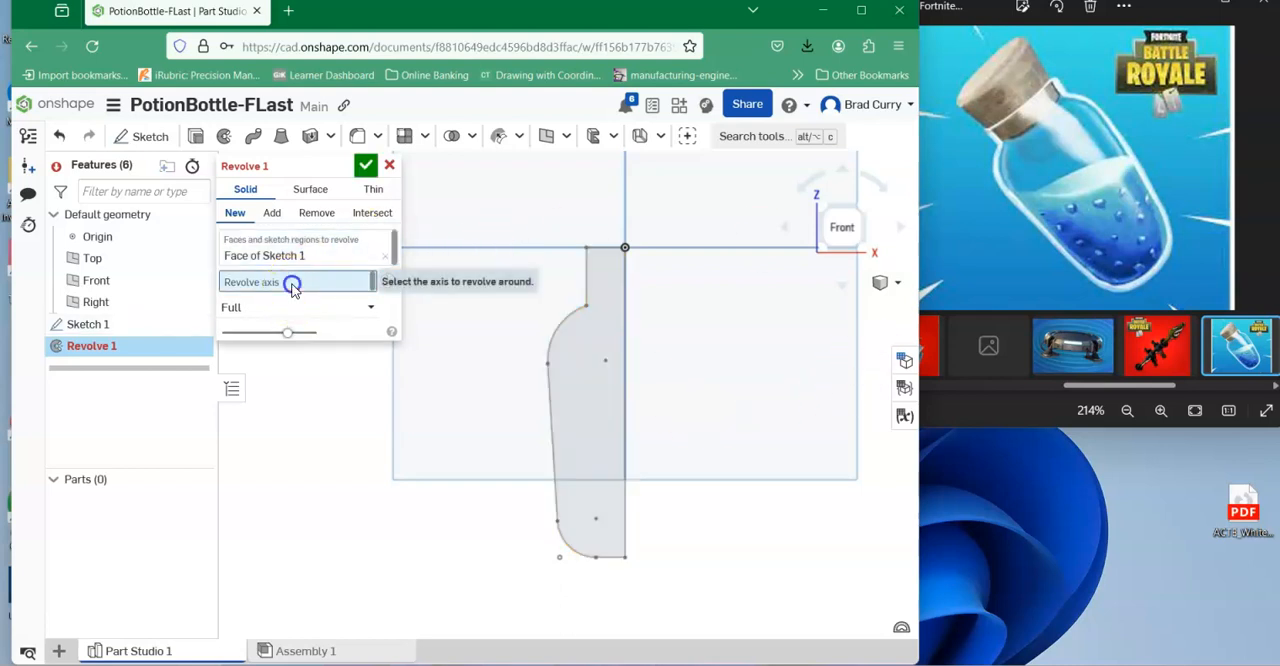
click(622, 324)
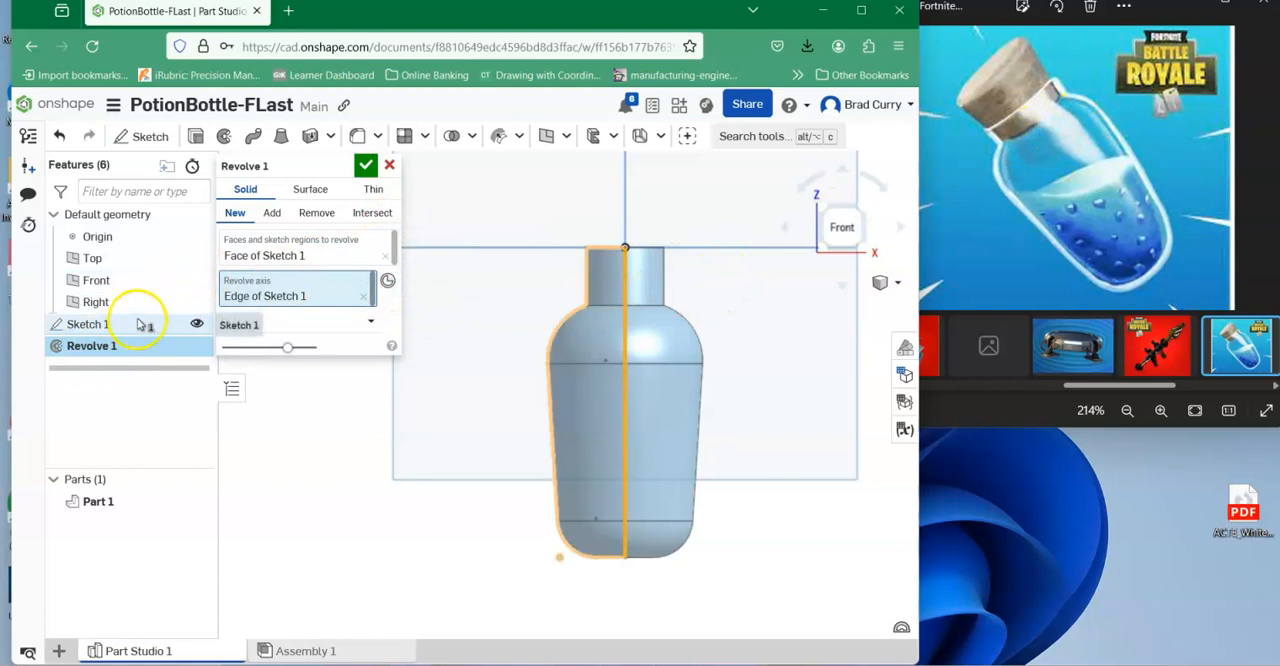
click(368, 165)
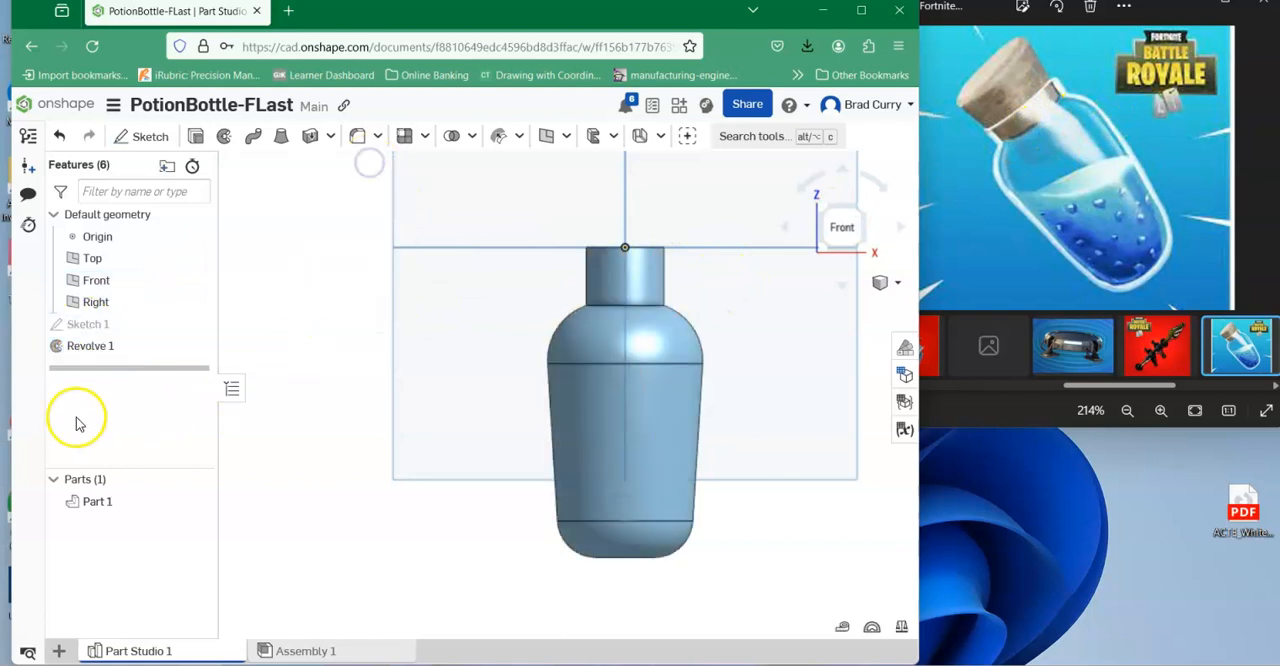
Reopen Sketch 1 for editing and set the vertical neck line's length to 0.375 in.
right_click(88, 326)
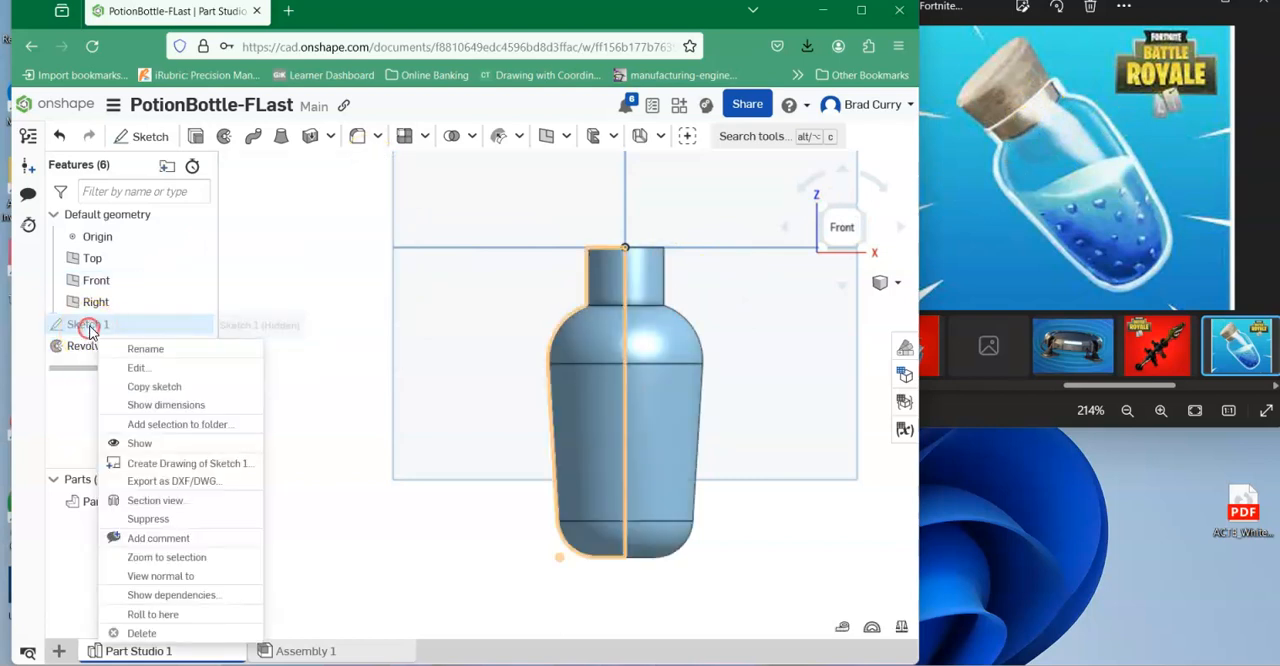
click(136, 367)
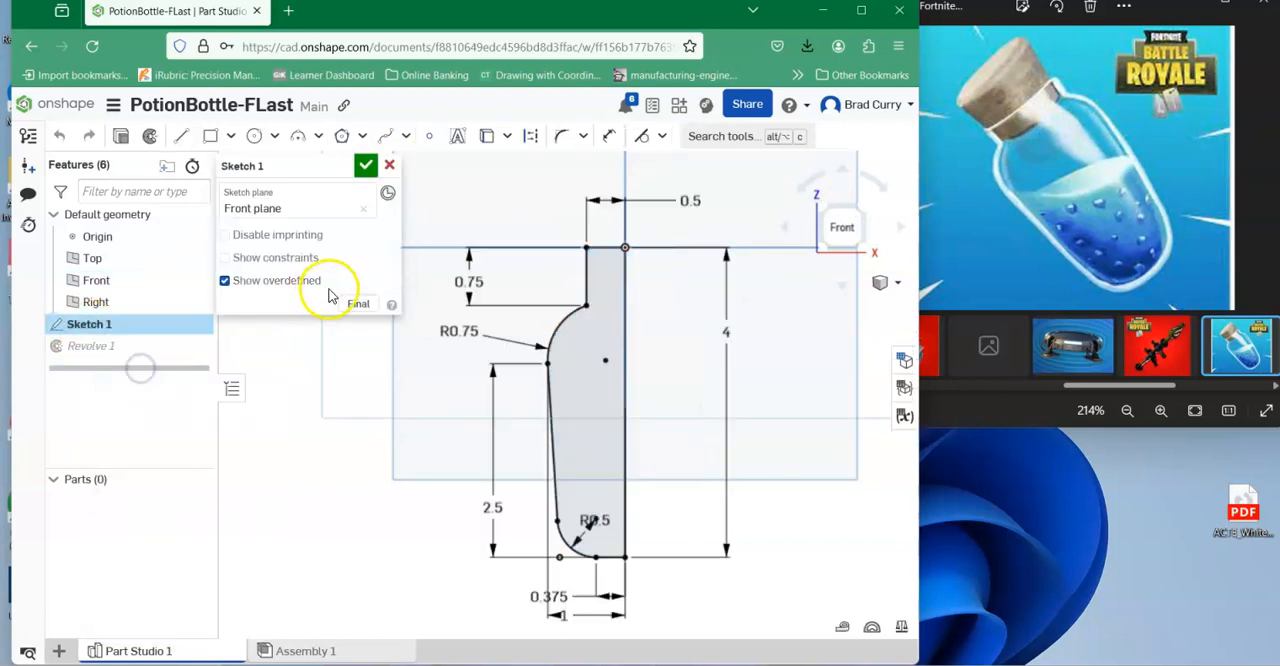
double_click(469, 284)
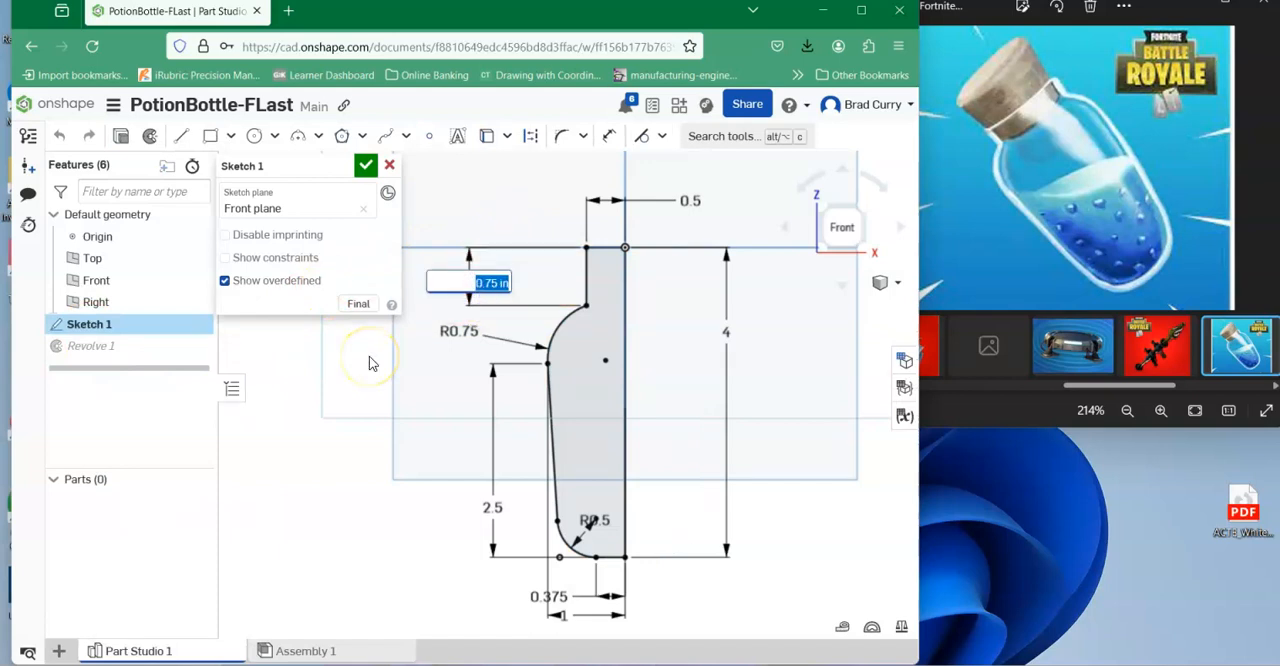
key(Return)
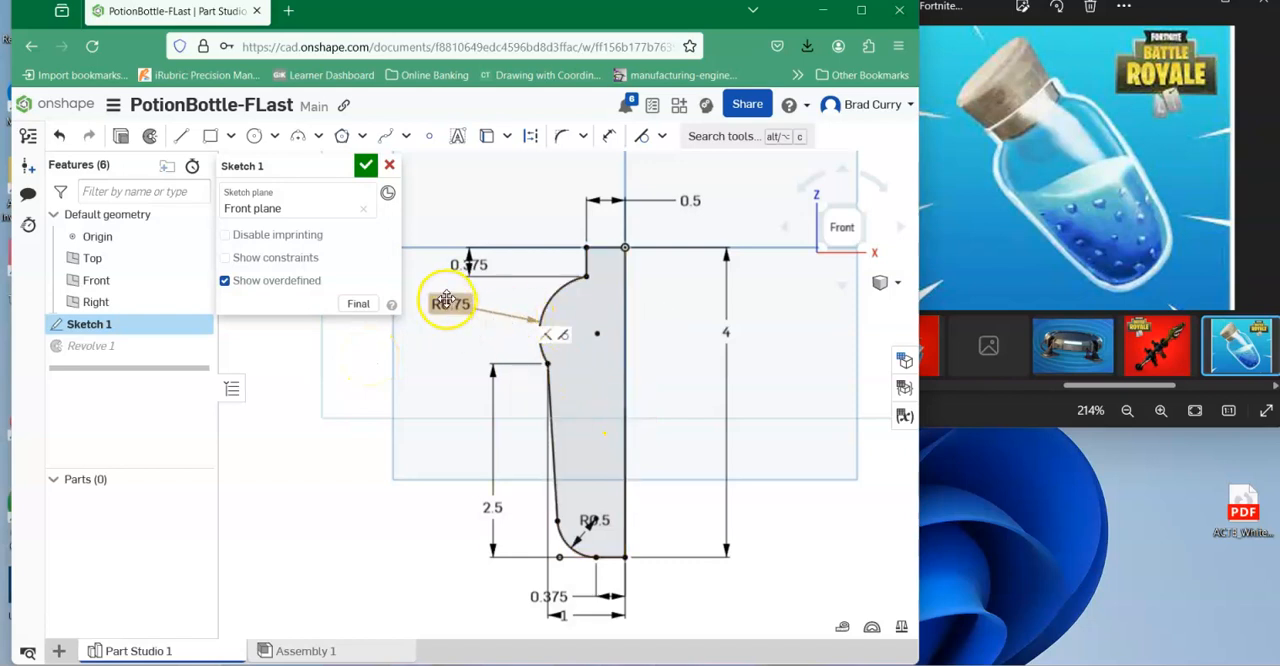
Set the vertical distance from the bottom line to the shoulder arc's outer endpoint to 3 in and finish the sketch.
double_click(491, 503)
text(3)
key(Return)
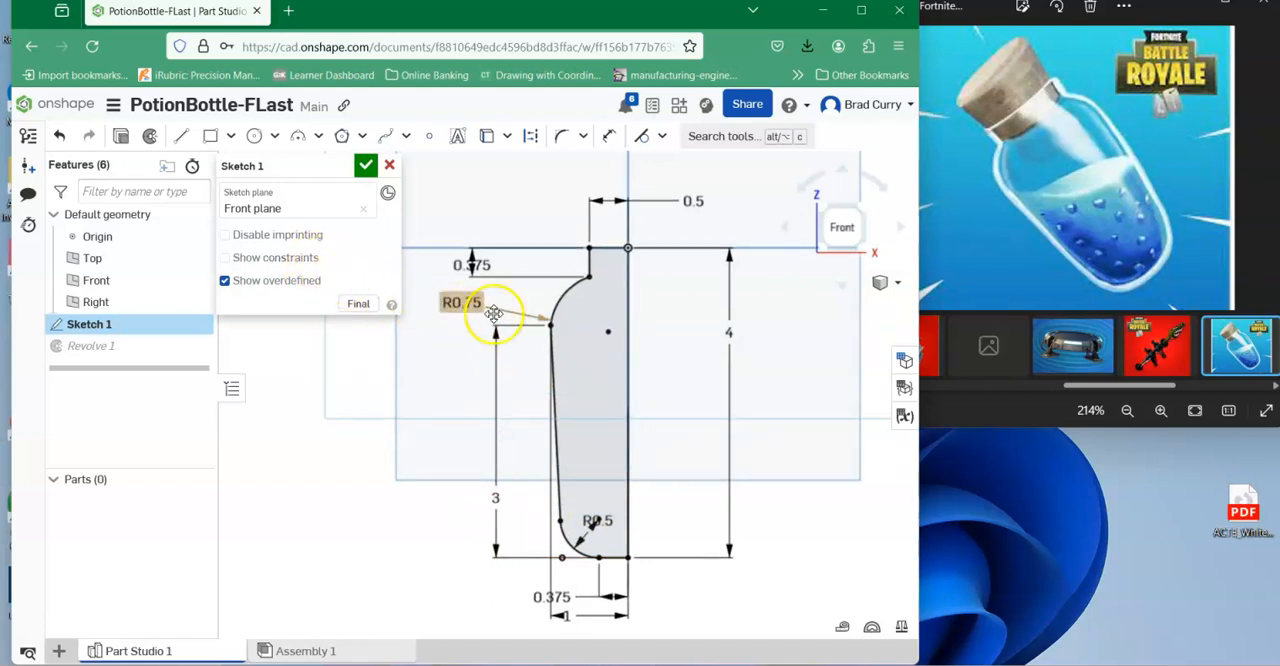
click(366, 164)
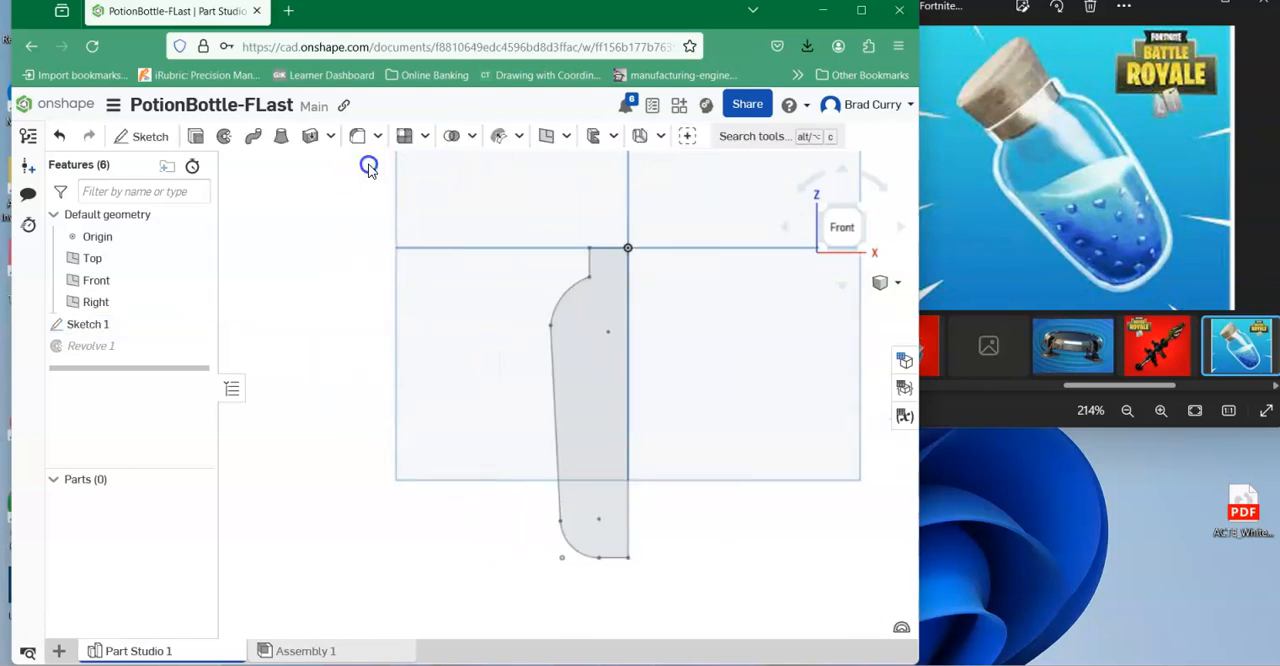
Start a shell on the bottle and select the flat face on top of the neck for removal.
middle_drag(791, 334, 753, 343)
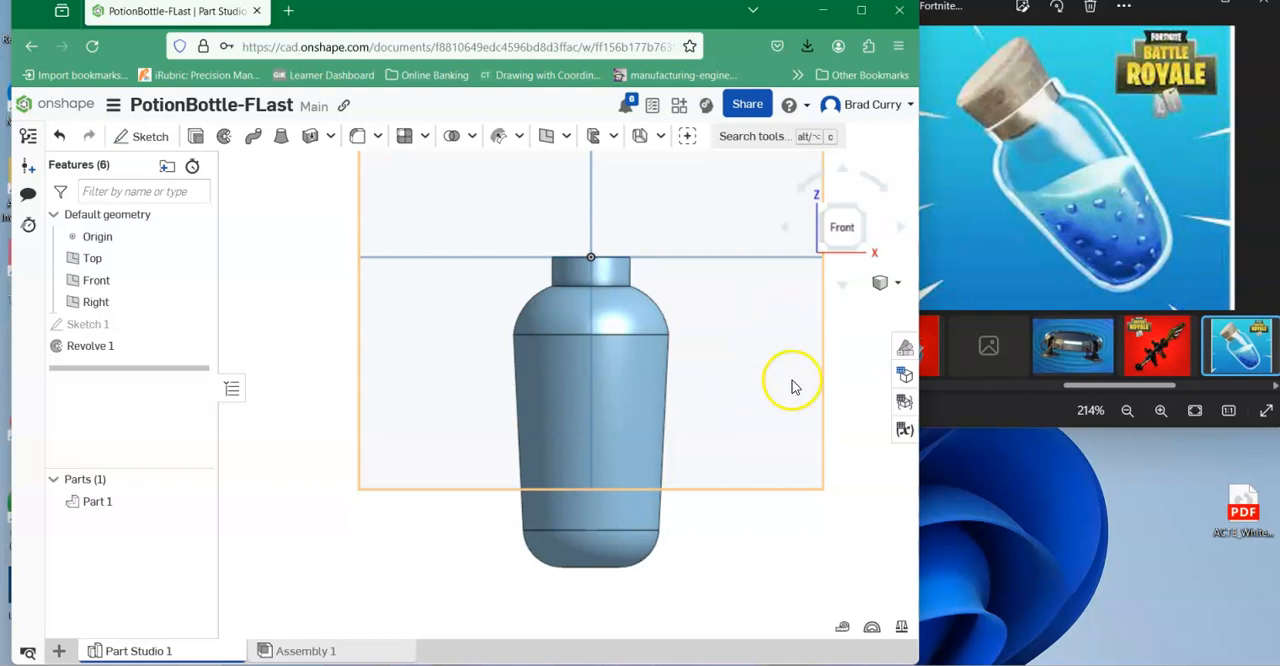
click(898, 285)
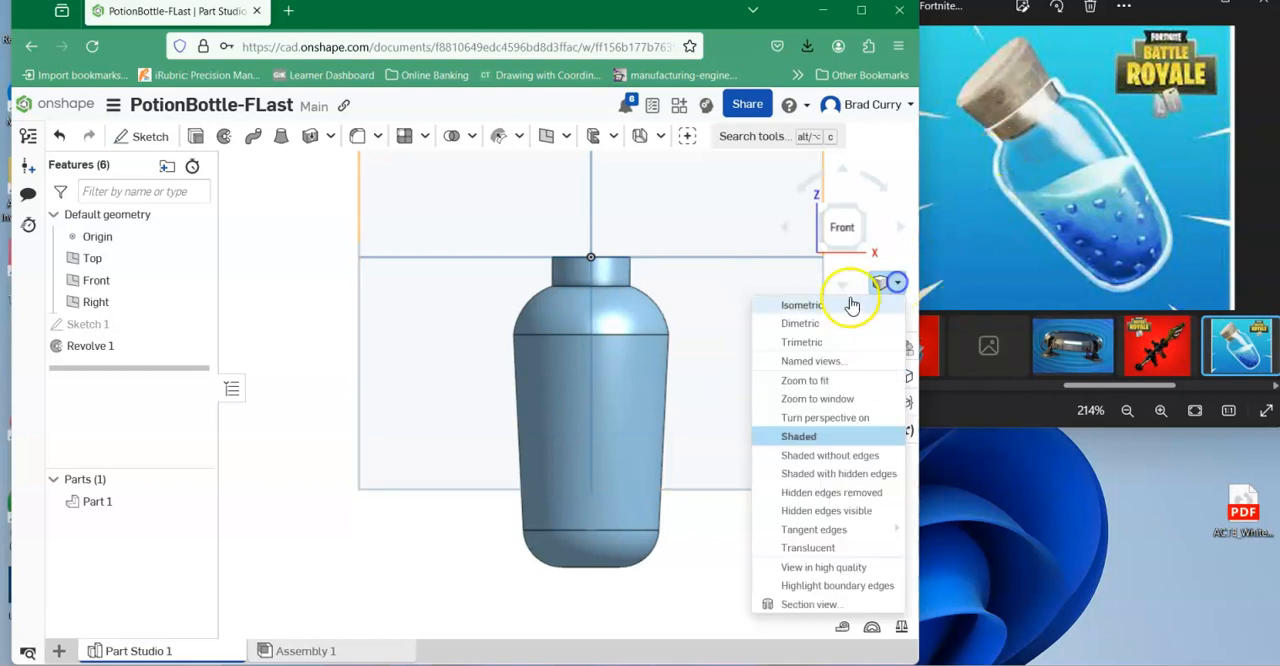
click(824, 301)
right_drag(640, 323, 698, 224)
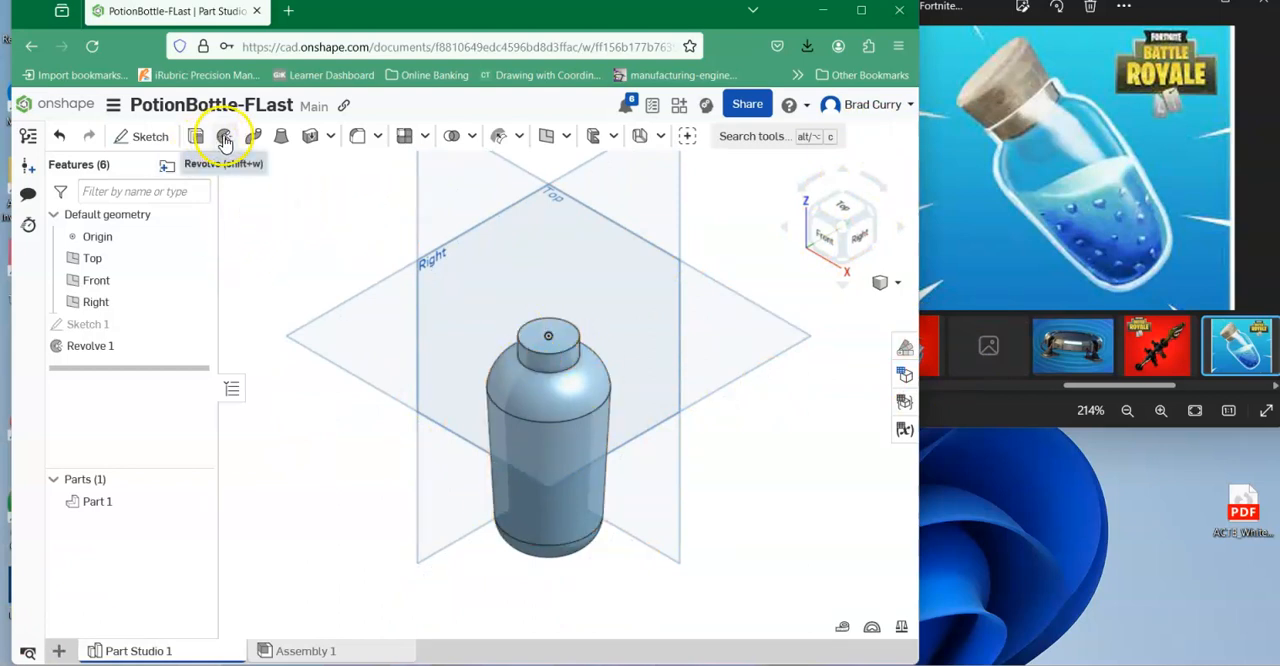
click(379, 138)
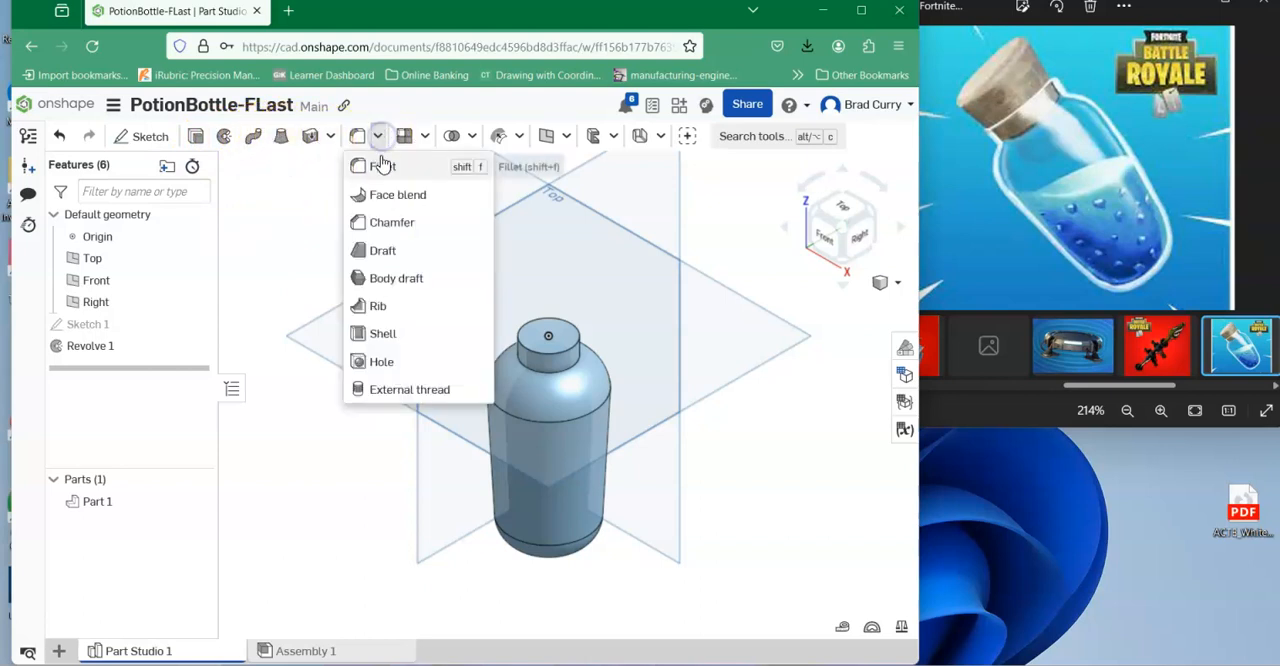
click(382, 336)
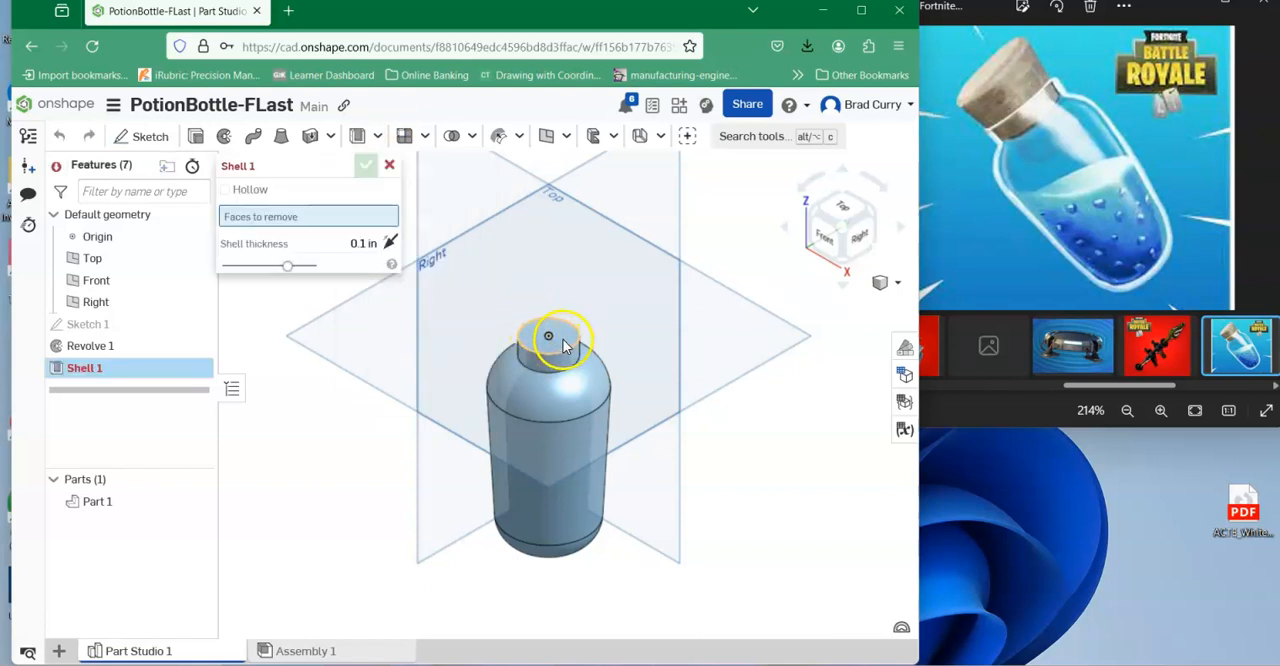
click(558, 347)
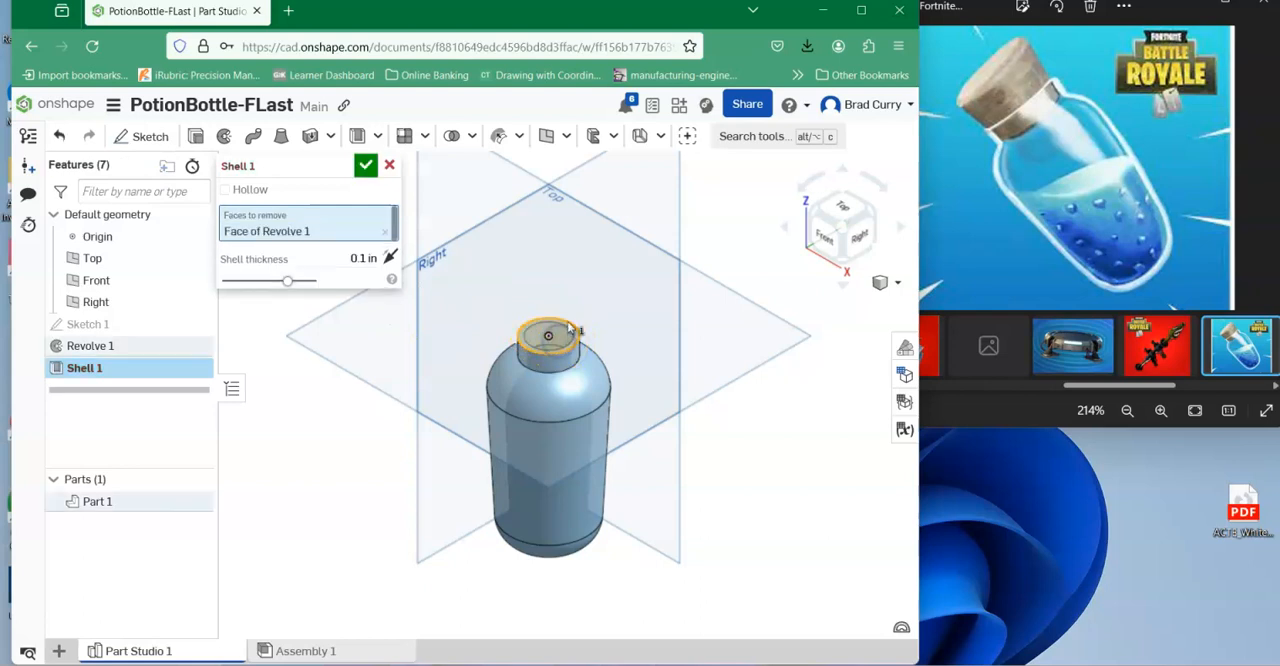
scroll(554, 325, up, 3)
scroll(554, 325, up, 3)
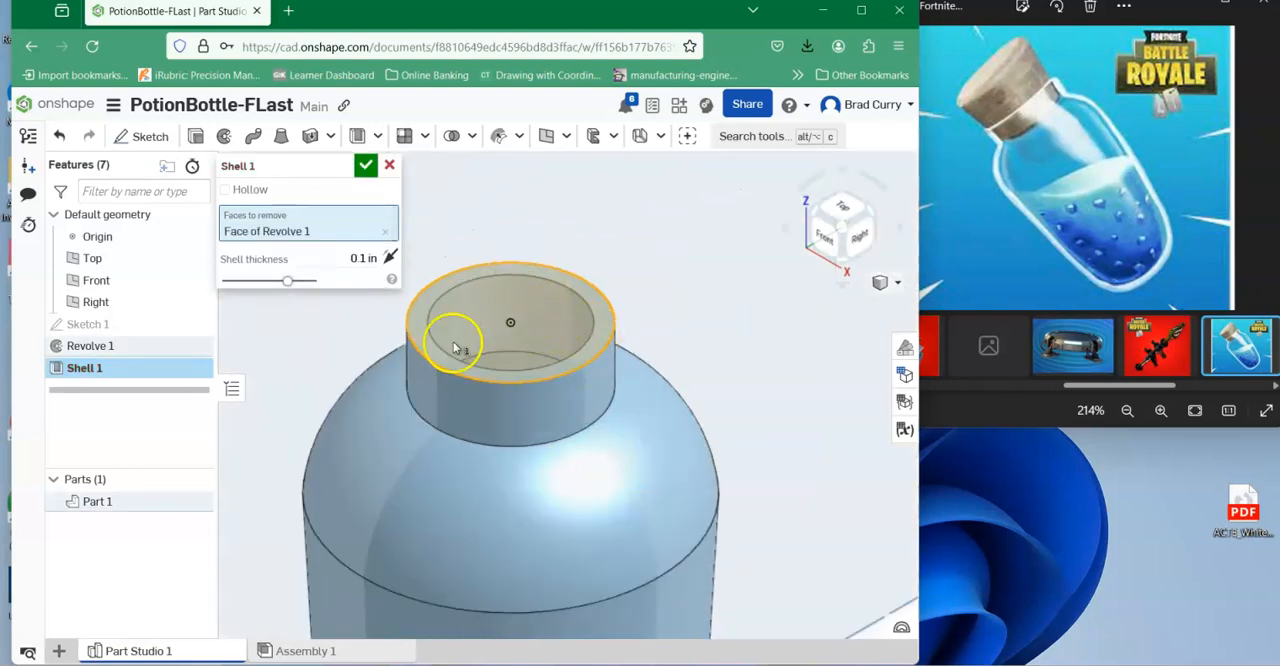
Try a shell thickness of 0.2 in on the bottle.
click(336, 258)
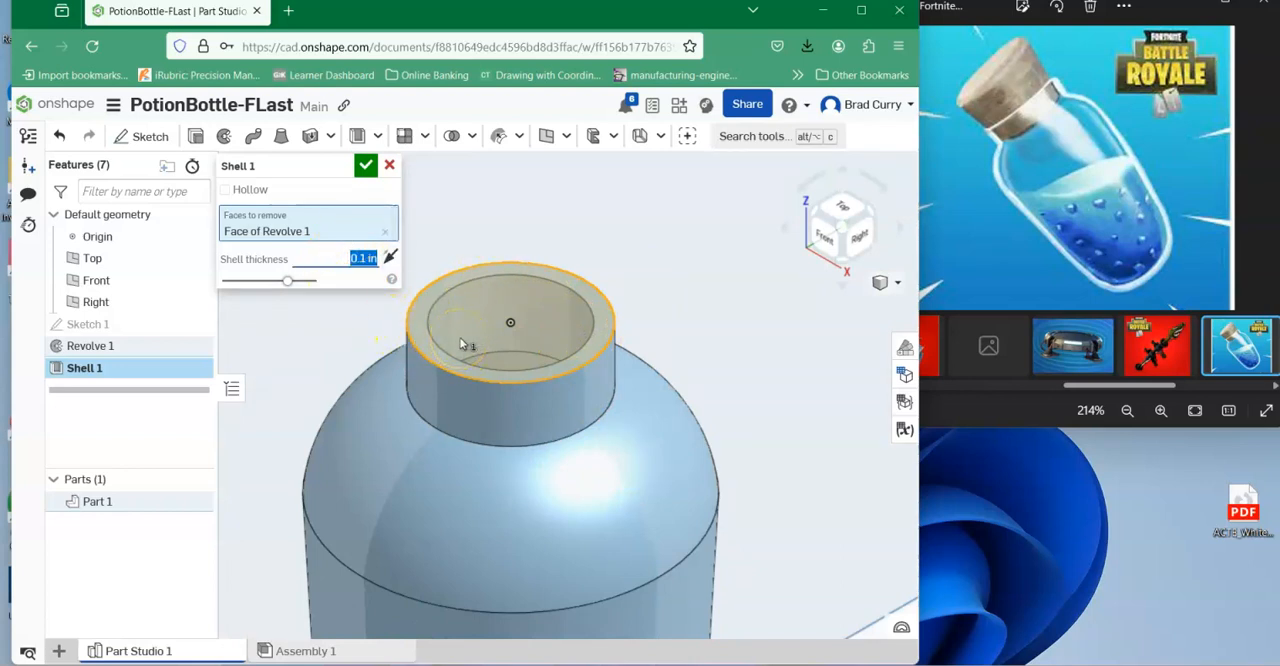
text(.2)
key(Return)
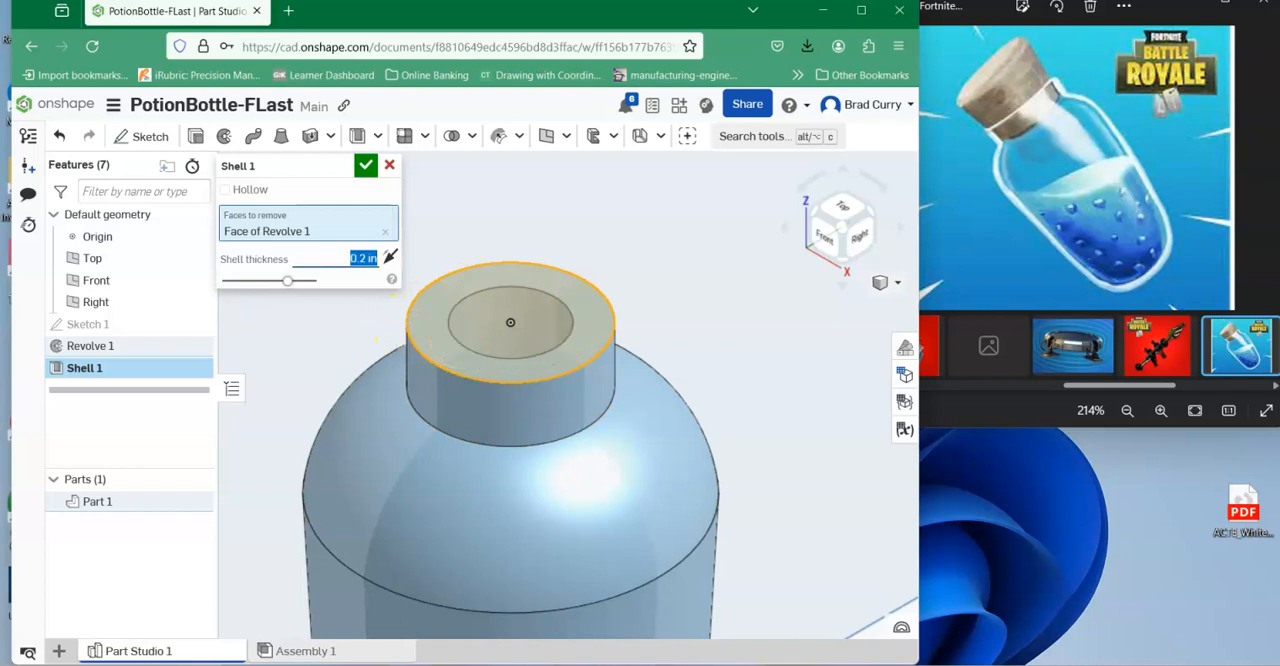
scroll(514, 370, down, 1)
scroll(474, 337, up, 2)
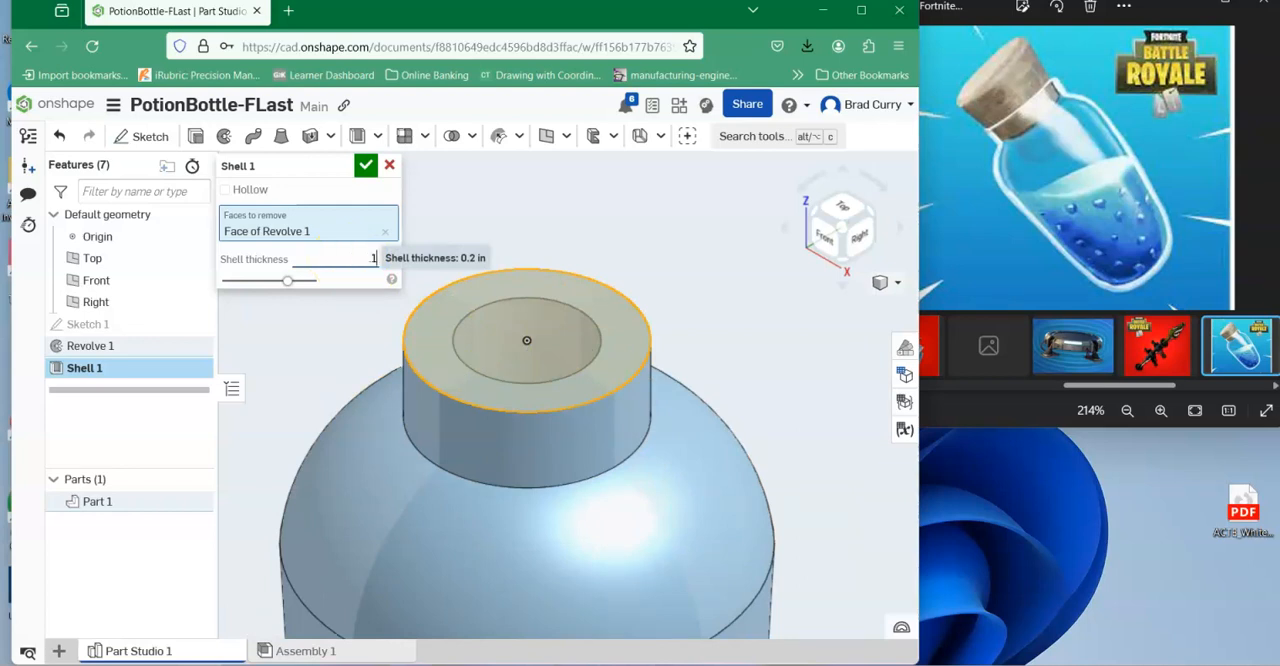
Set the shell thickness to 0.125 in and accept the shell.
key(Return)
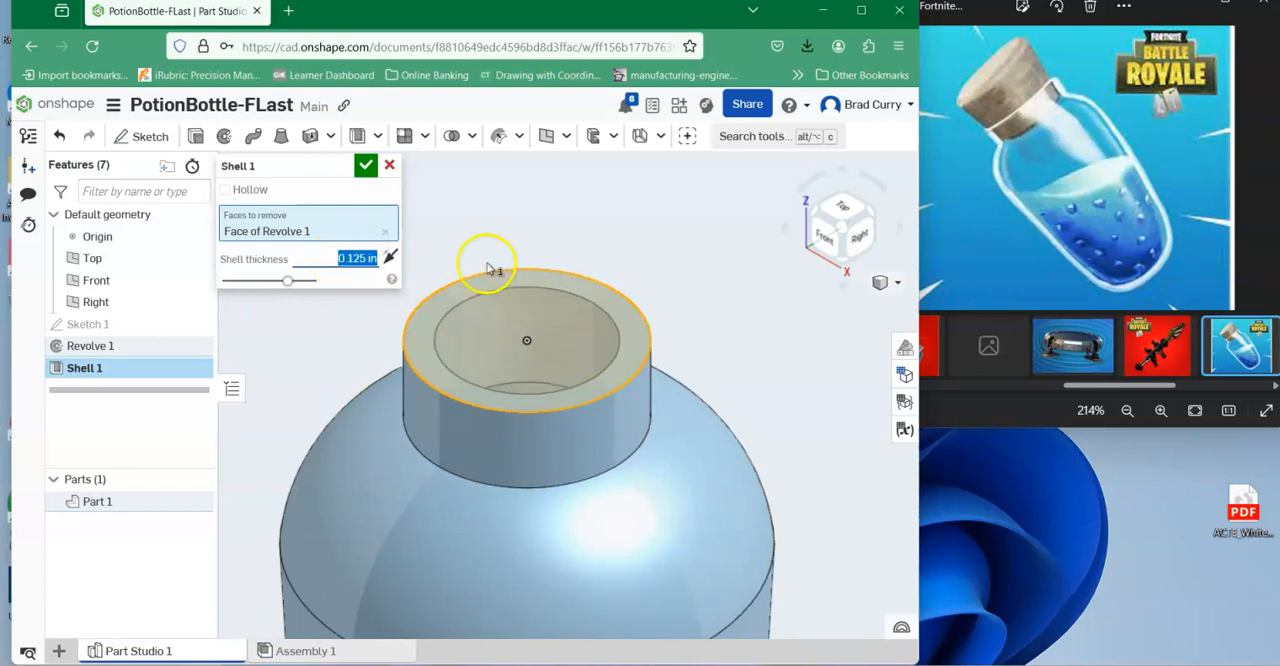
click(365, 162)
scroll(661, 313, down, 3)
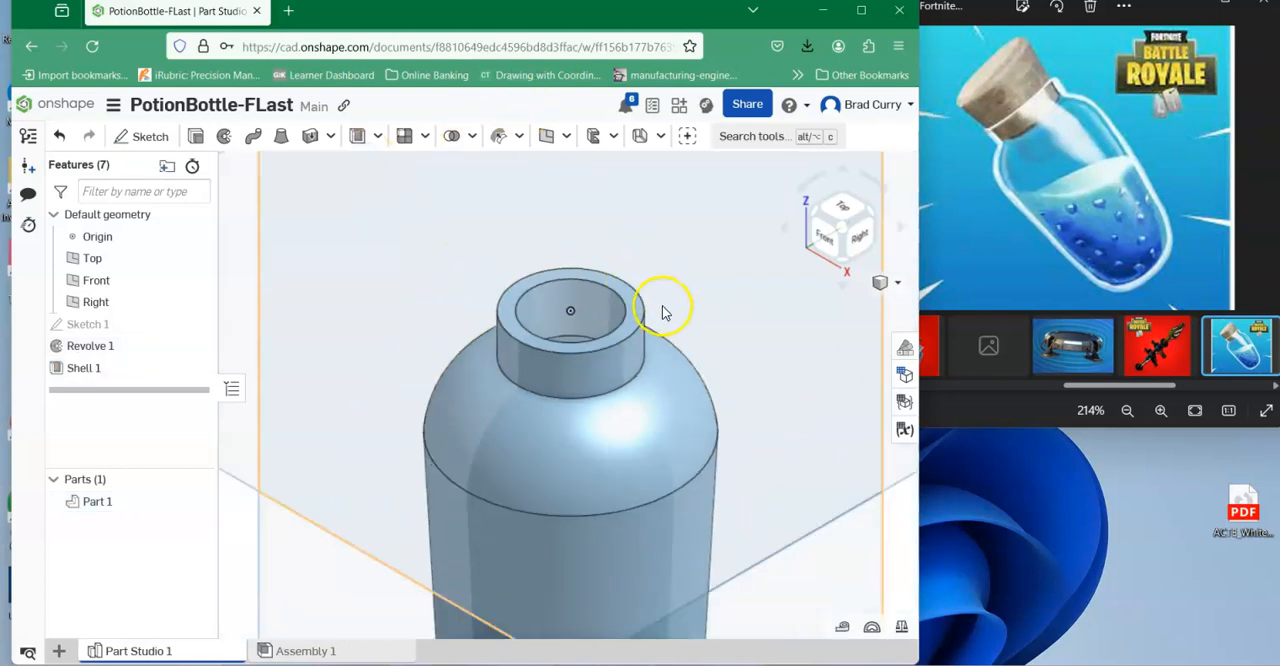
Return to the isometric view and hide the Top, Front and Right planes and the origin.
mouse_move(705, 263)
right_down()
mouse_move(706, 300)
mouse_move(692, 306)
mouse_move(697, 289)
mouse_move(673, 298)
mouse_move(640, 249)
mouse_move(740, 317)
mouse_move(688, 302)
mouse_move(700, 286)
right_up()
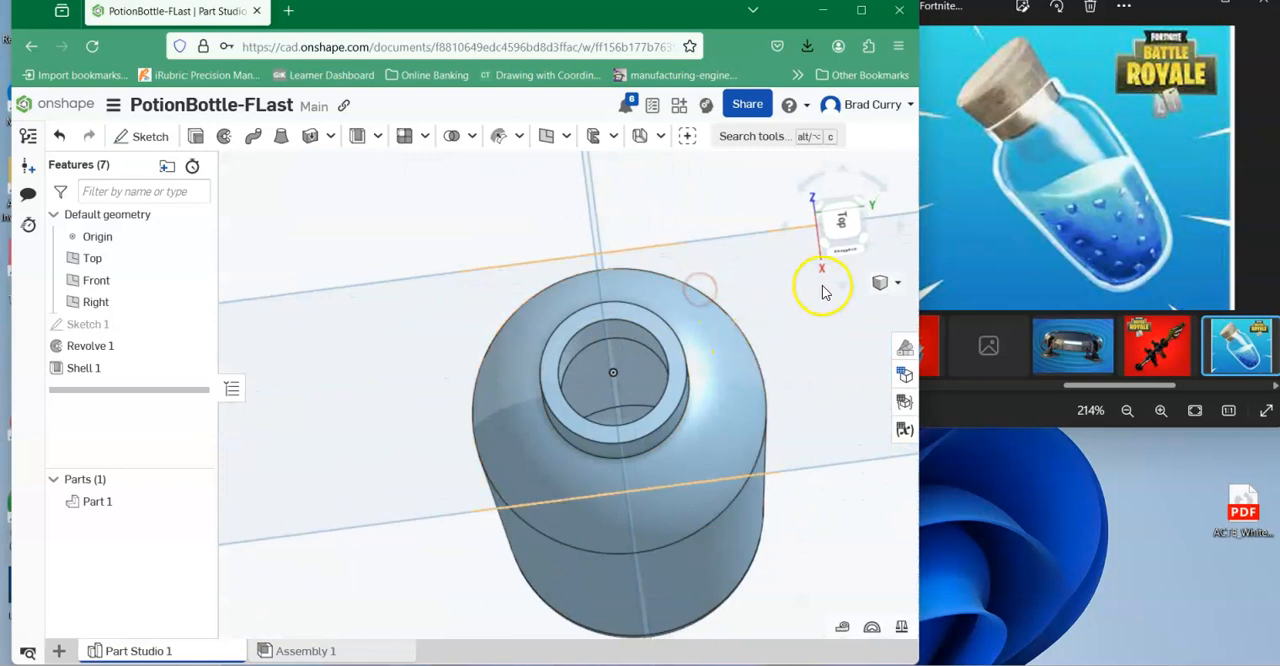
click(895, 286)
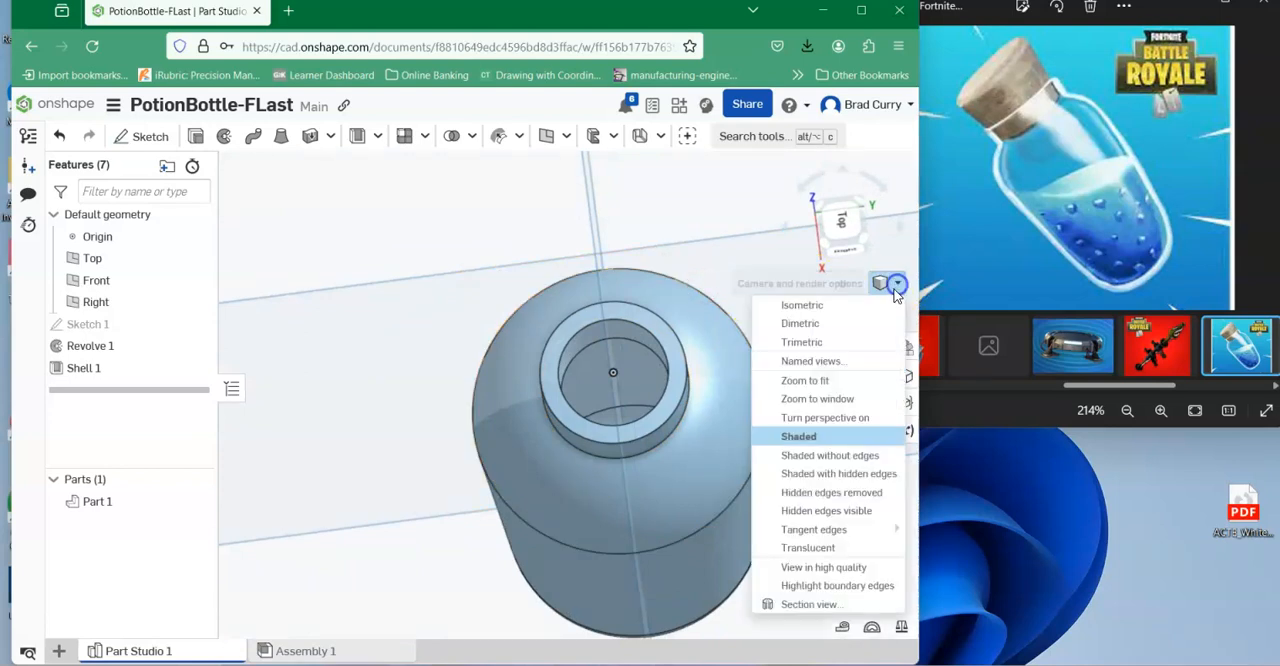
click(822, 308)
right_drag(580, 400, 649, 354)
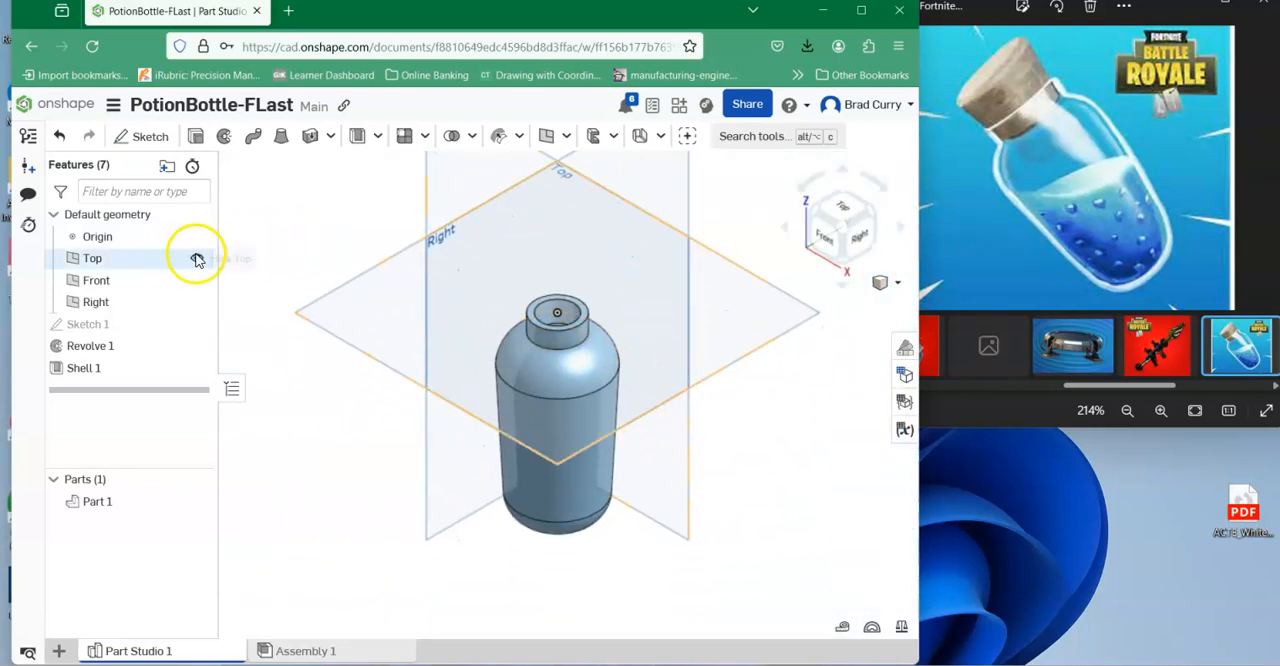
click(197, 258)
click(196, 280)
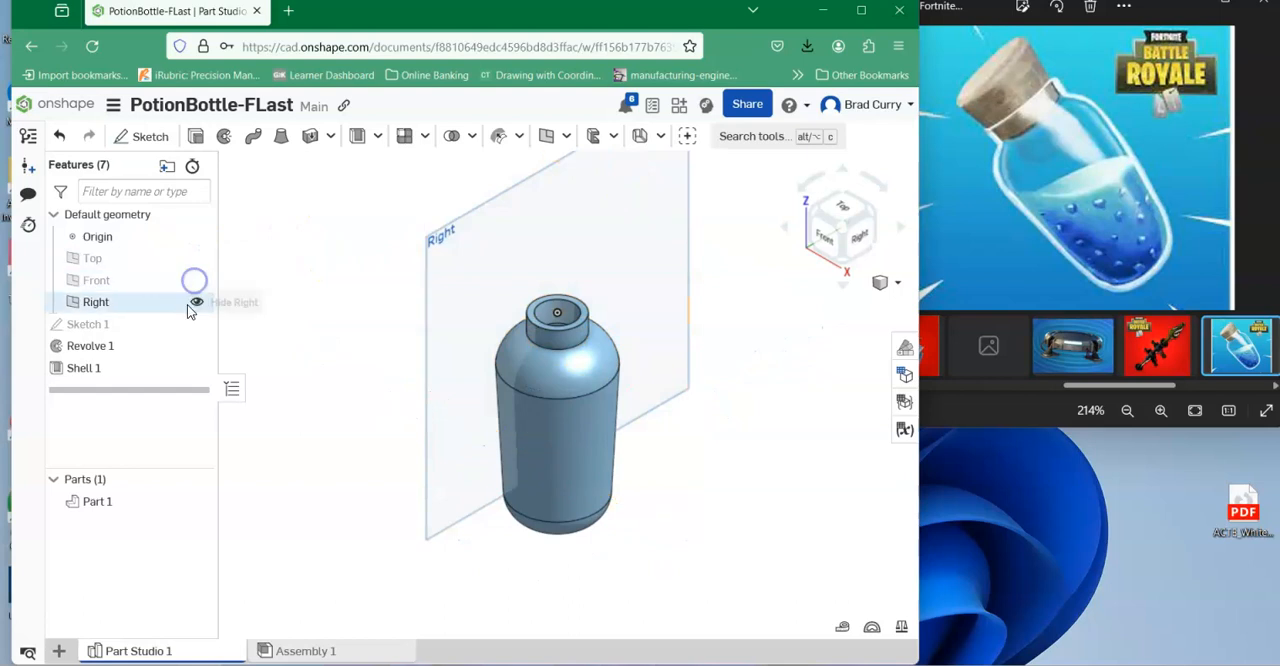
click(196, 302)
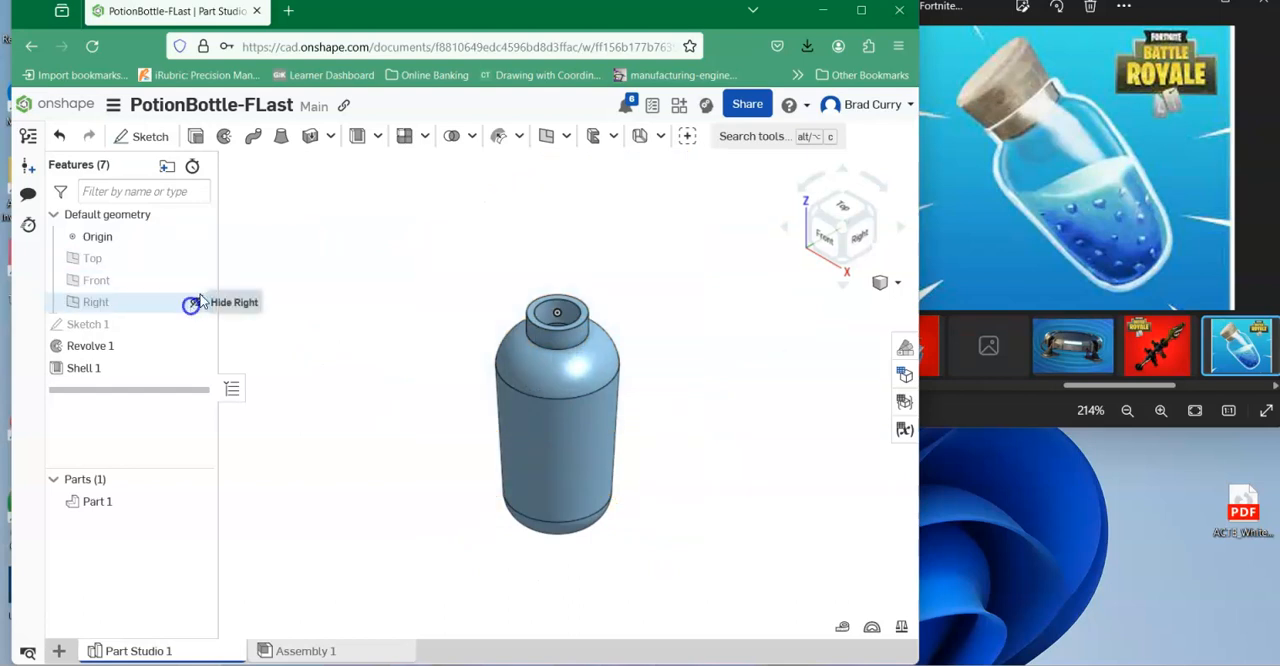
click(196, 237)
Select all faces of the bottle and add a face appearance to them.
scroll(808, 477, down, 2)
middle_drag(808, 477, 712, 450)
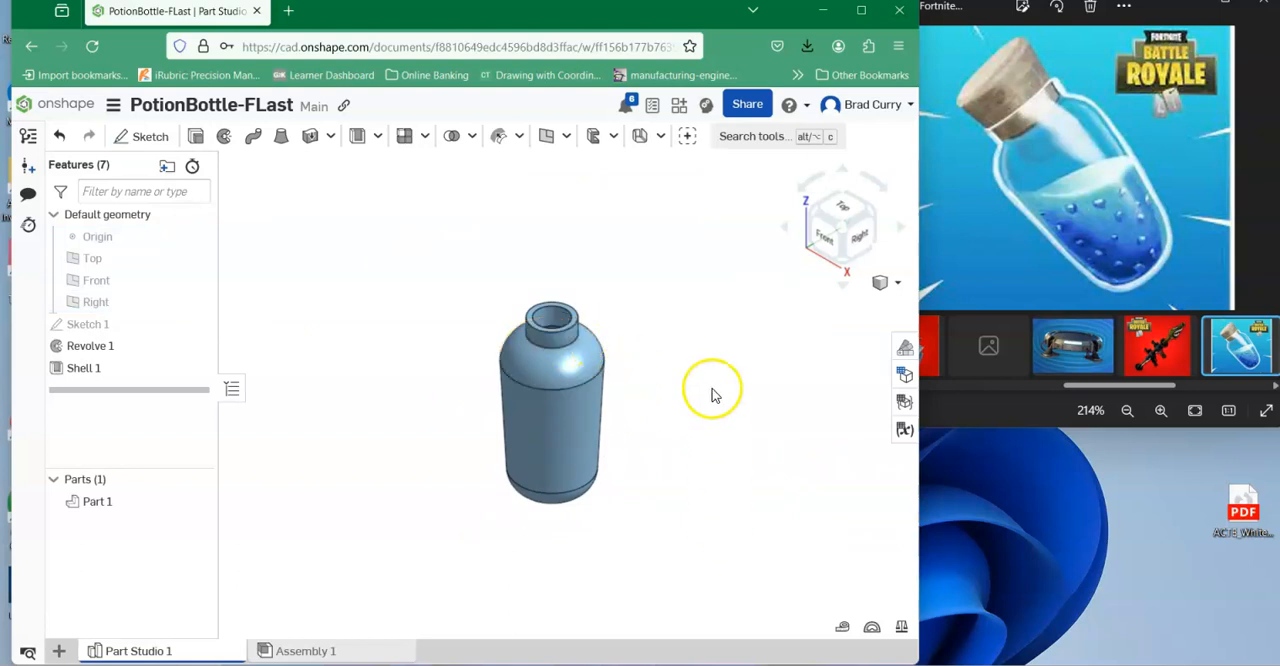
middle_drag(703, 429, 603, 418)
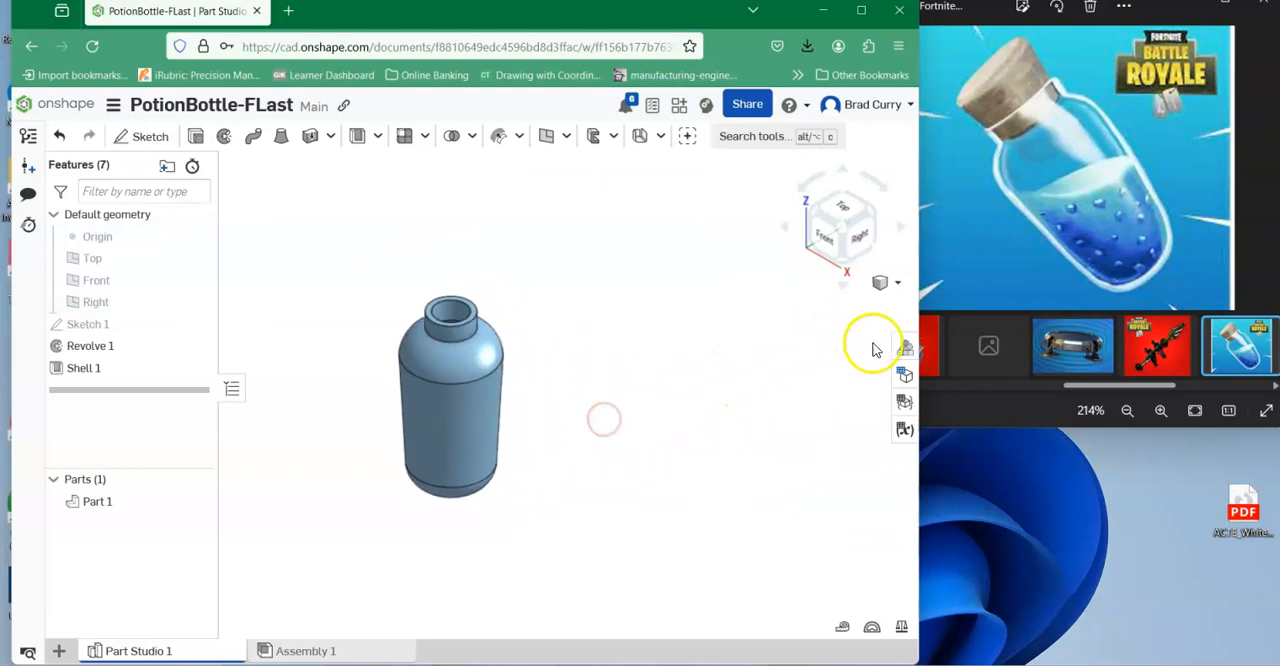
click(904, 351)
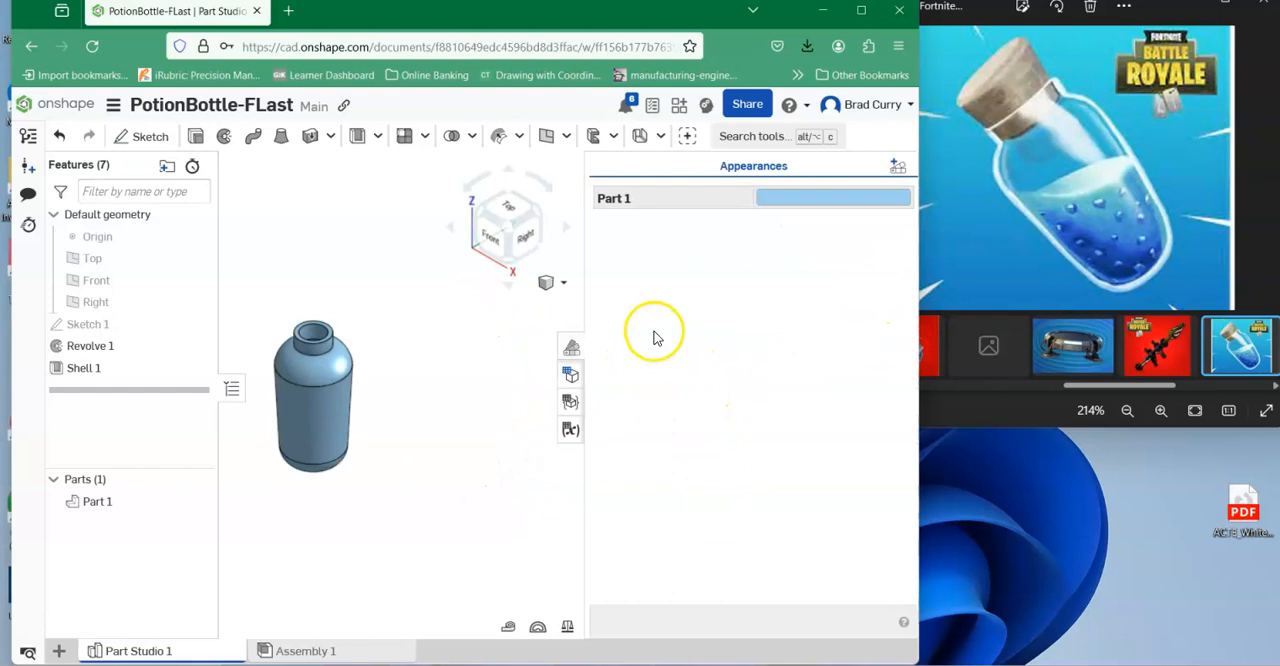
drag(246, 277, 401, 520)
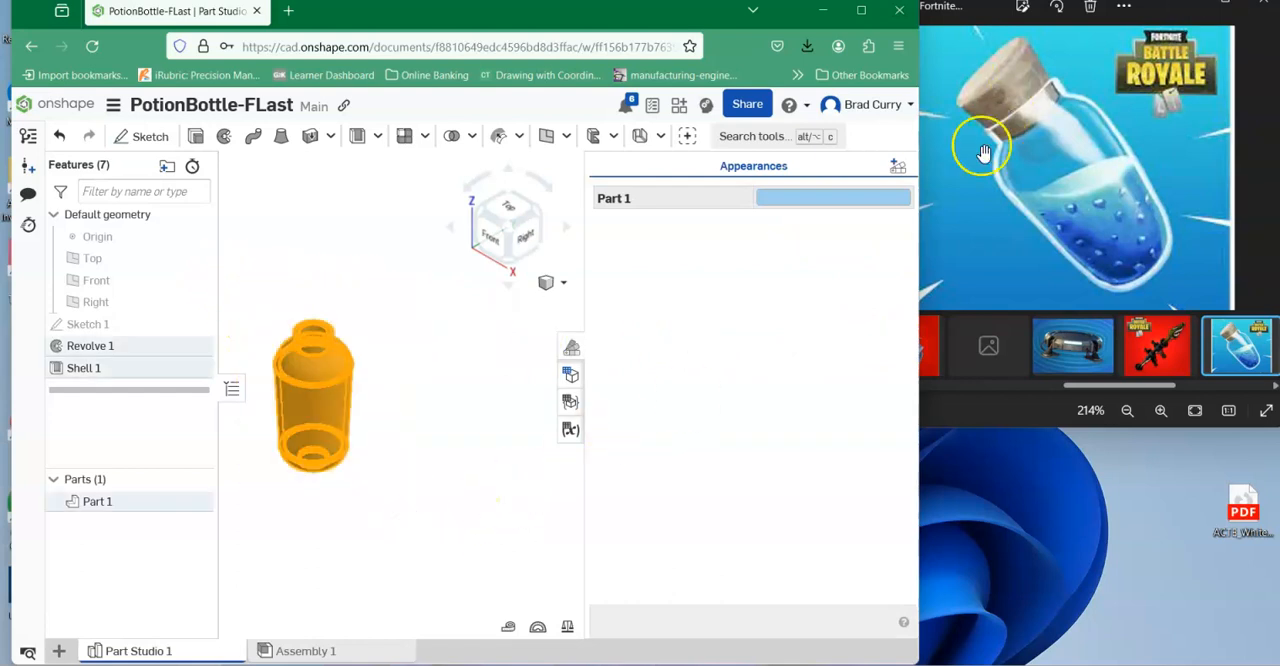
click(896, 167)
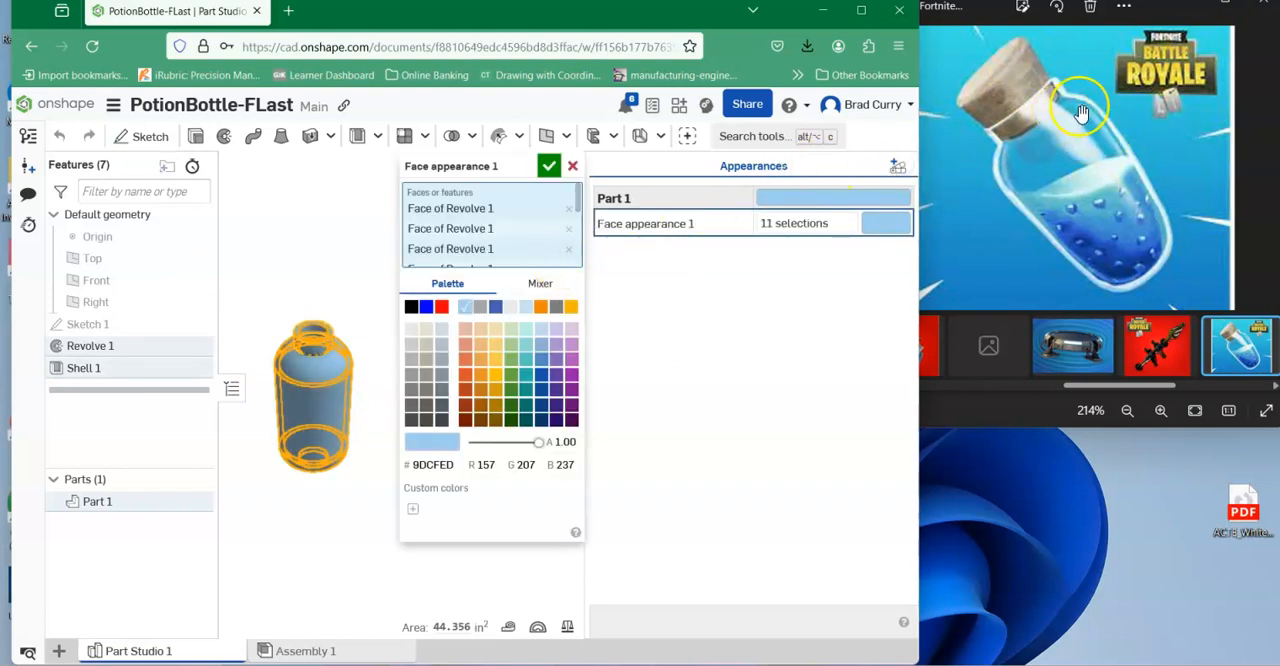
Give the bottle faces the pale cyan colour BCEFEA with opacity 0.17 and accept the appearance.
click(526, 334)
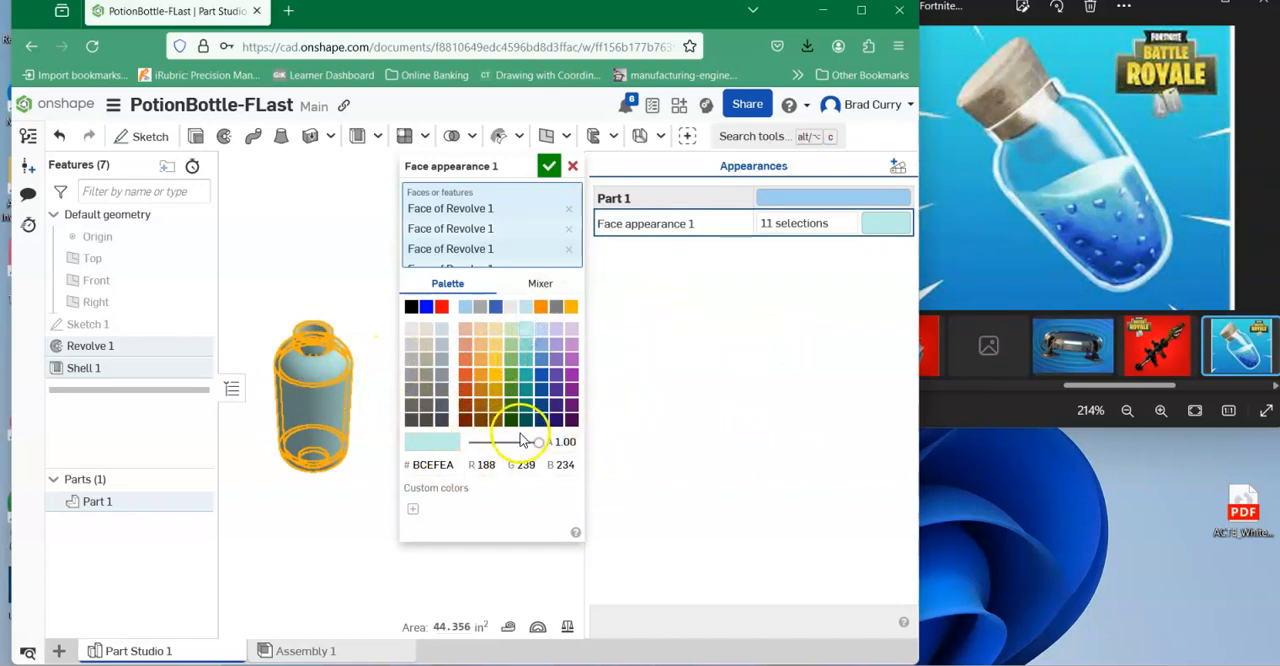
drag(540, 444, 480, 450)
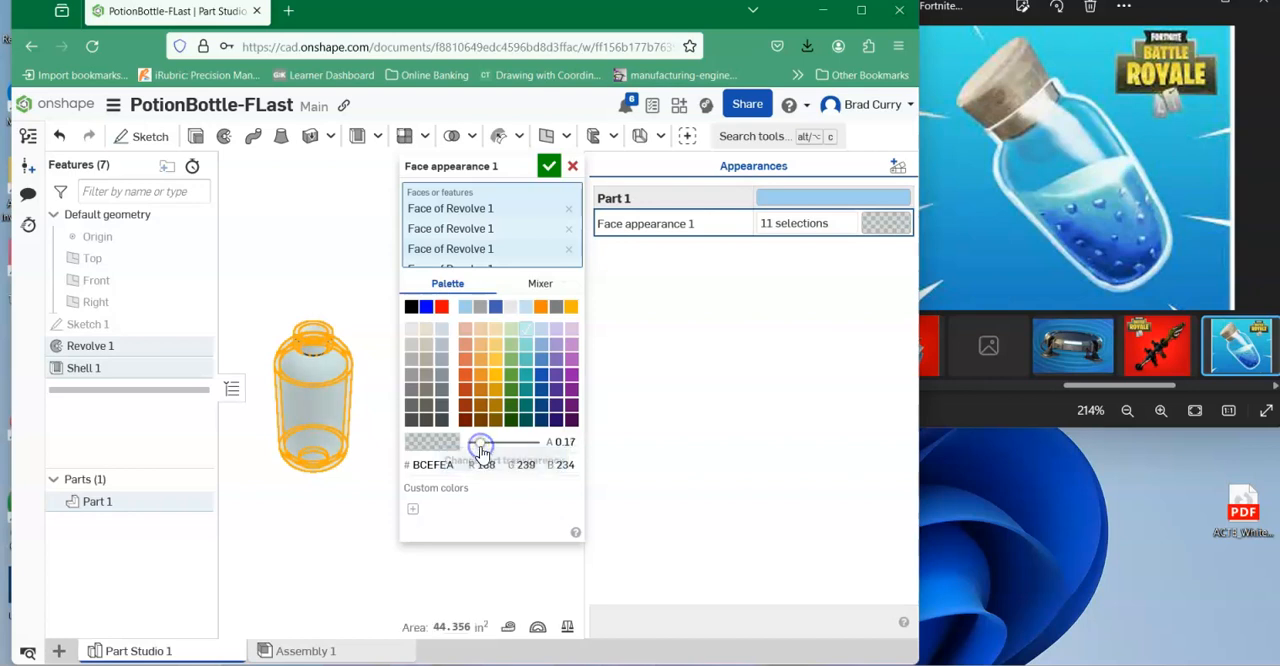
click(550, 170)
middle_drag(414, 438, 489, 459)
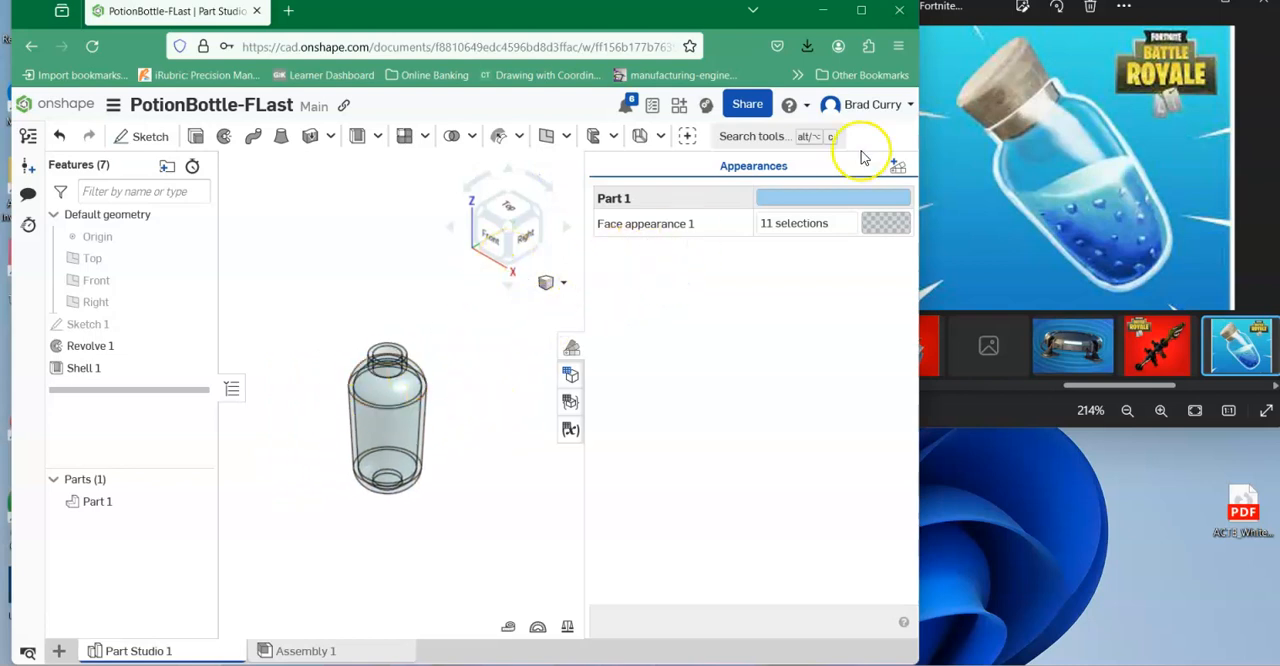
click(568, 350)
Create a second part studio in the document and rename it Cork.
middle_drag(672, 382, 657, 340)
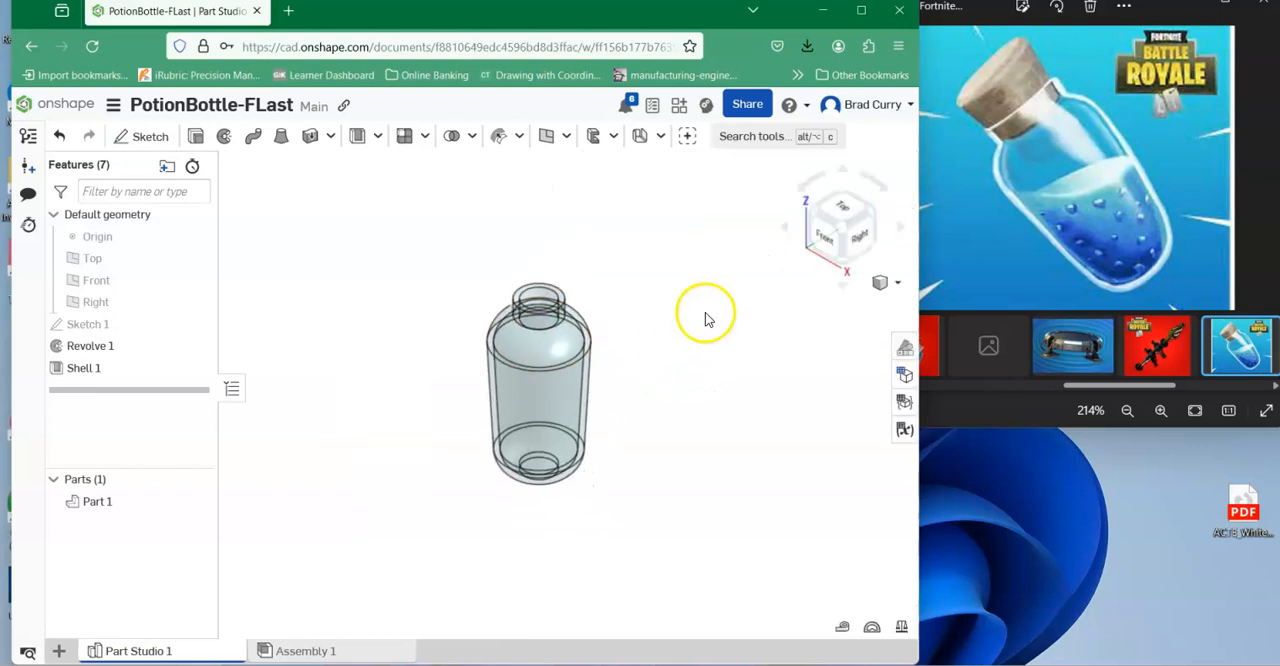
right_drag(716, 332, 657, 330)
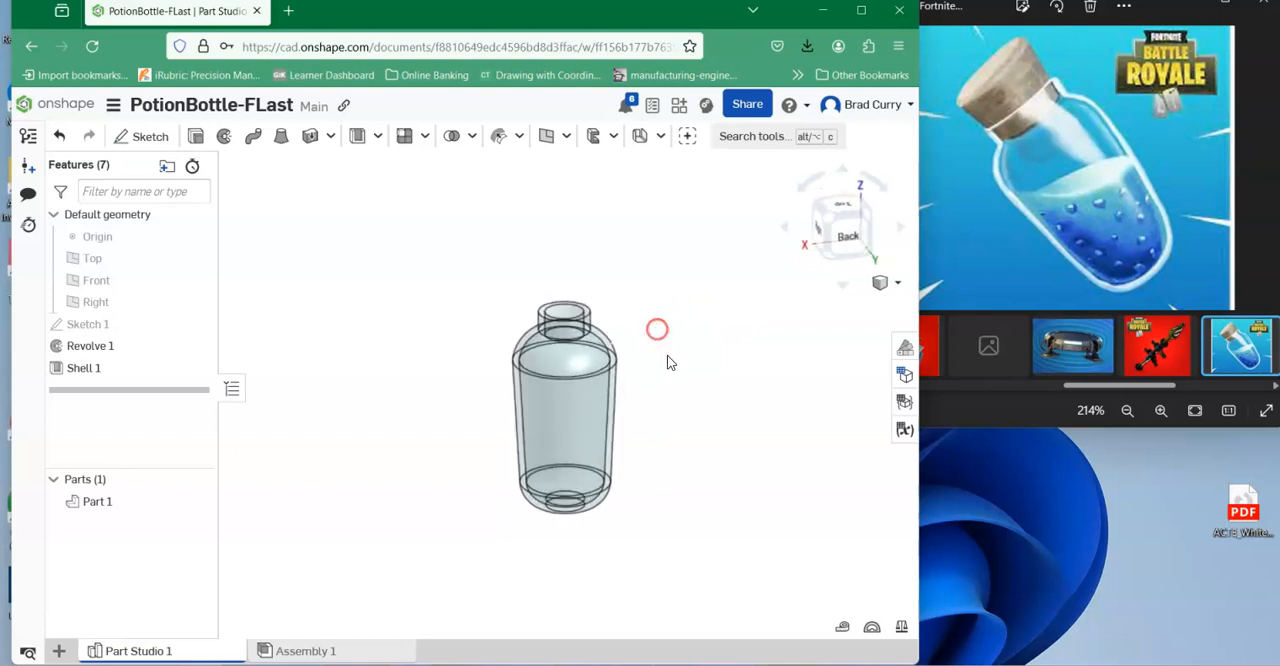
click(61, 652)
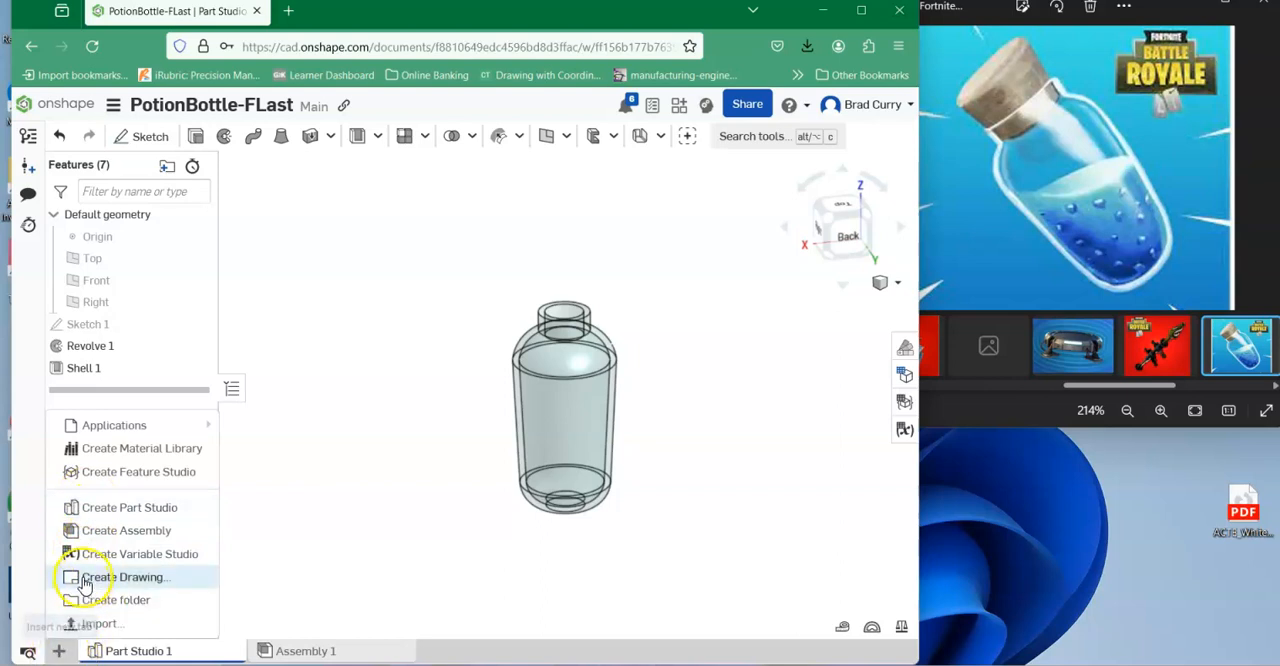
click(119, 507)
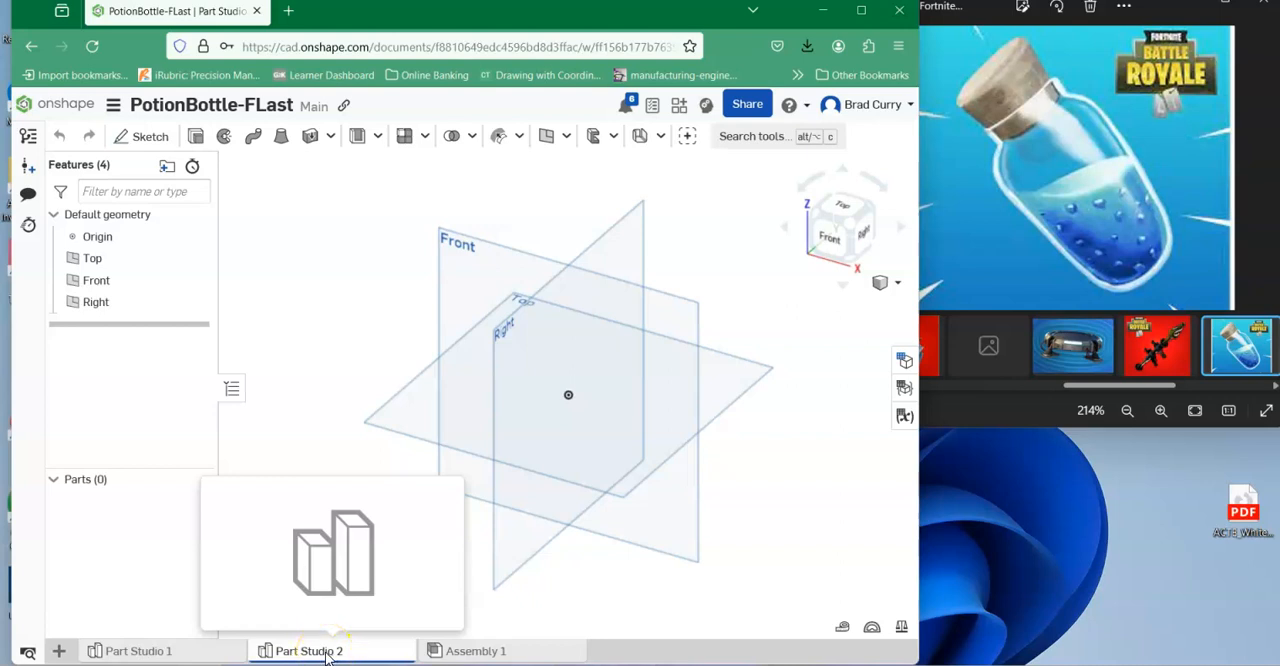
right_click(327, 657)
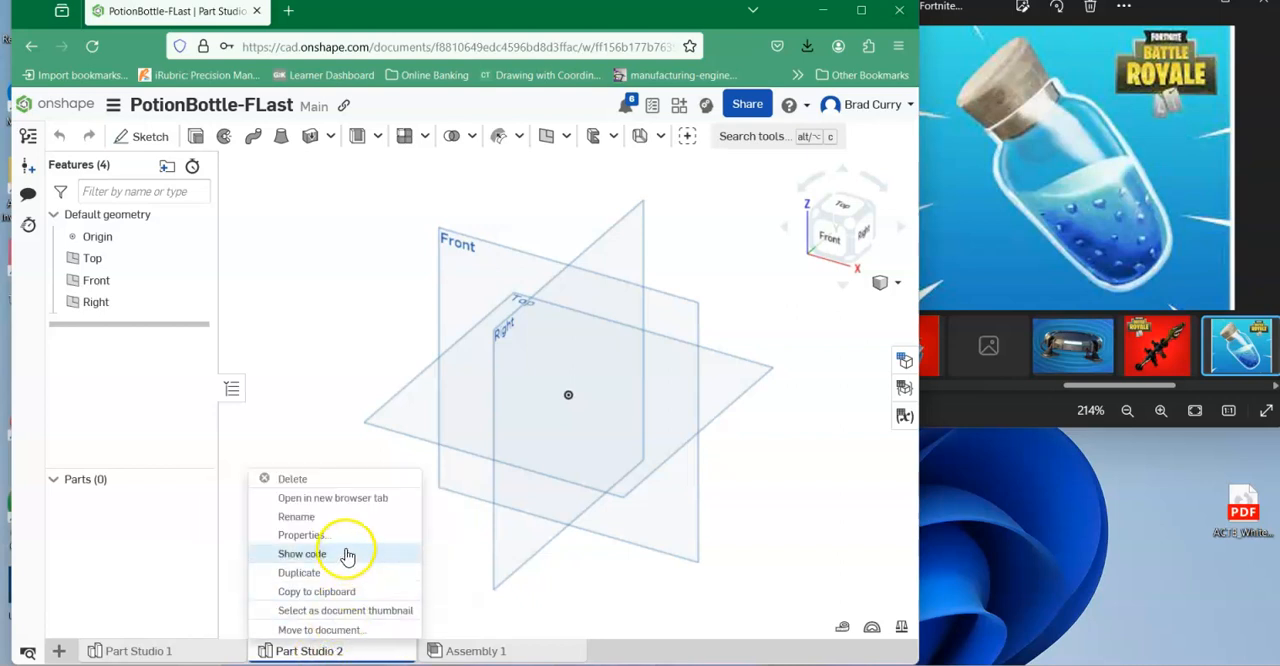
click(346, 516)
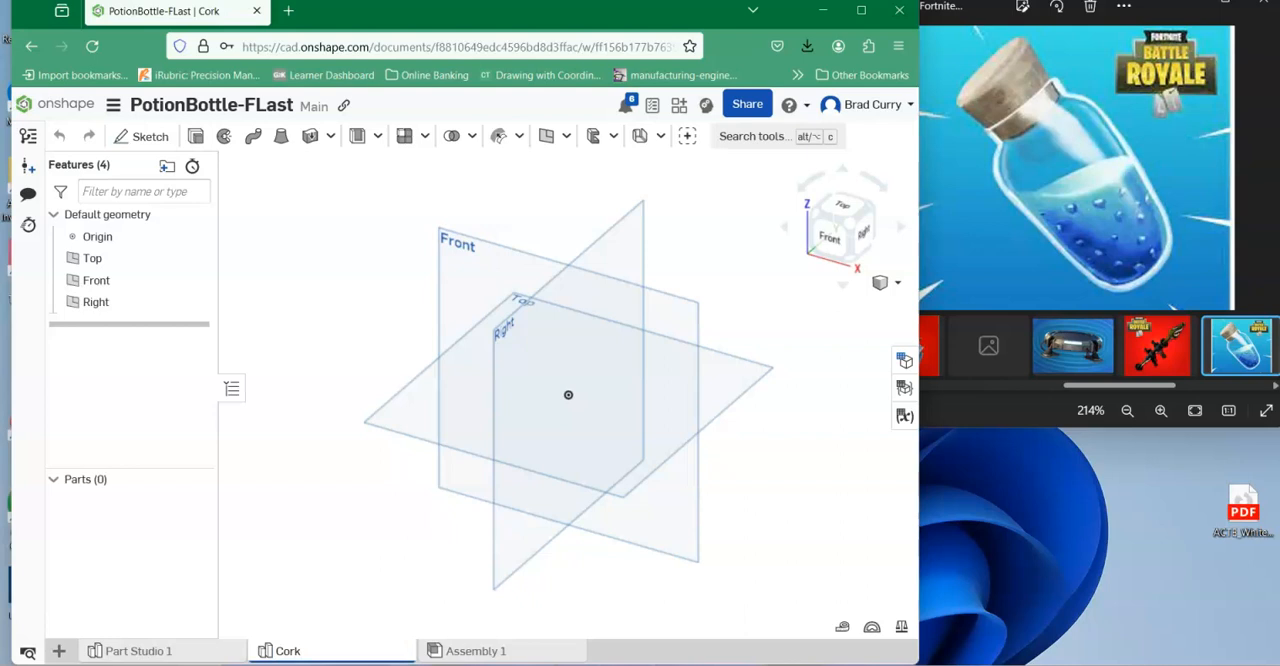
Start a new sketch on the Front plane of the Cork studio and view it straight on.
click(145, 136)
click(500, 262)
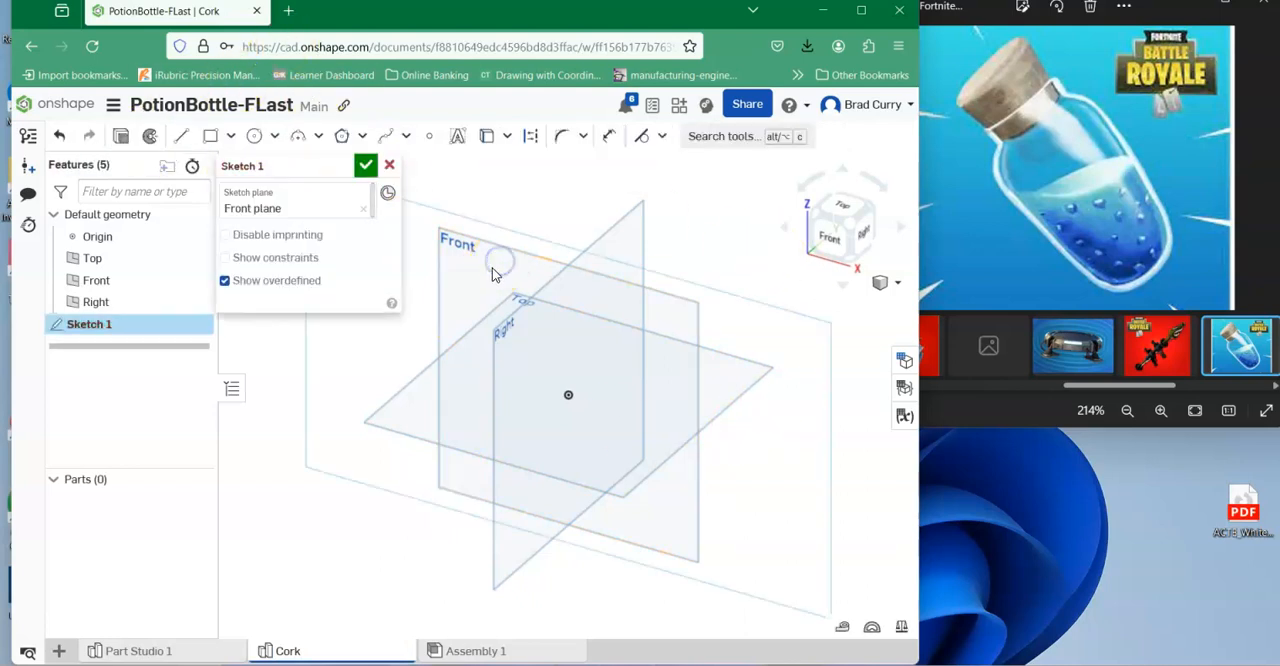
click(830, 245)
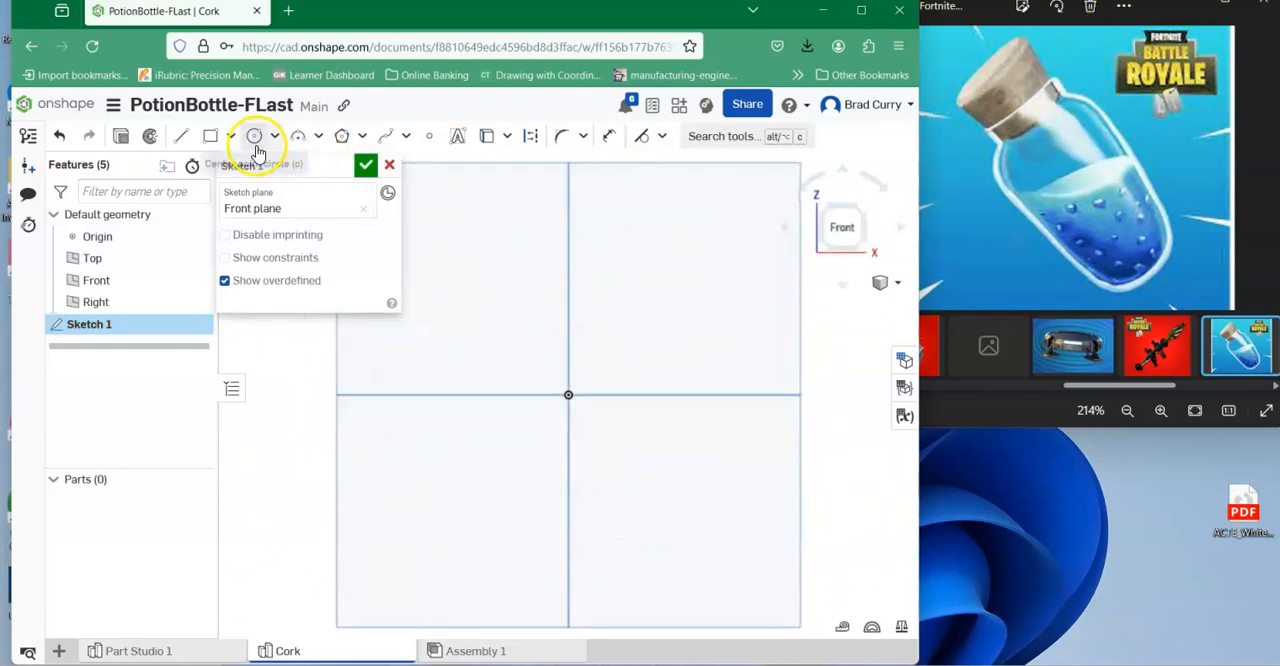
Draw a closed tapered half-profile from the origin, with a slanted side about 1.58 in, top about 1.11 in and vertical axis edge about 1.50 in.
click(181, 140)
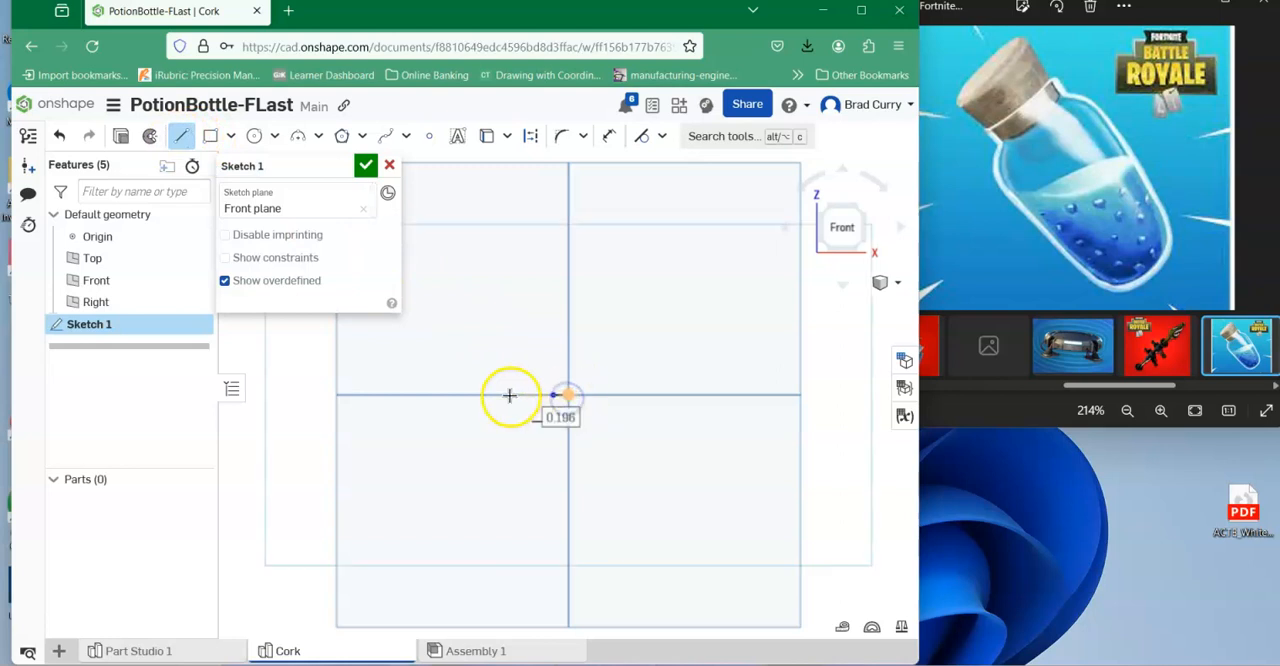
click(484, 279)
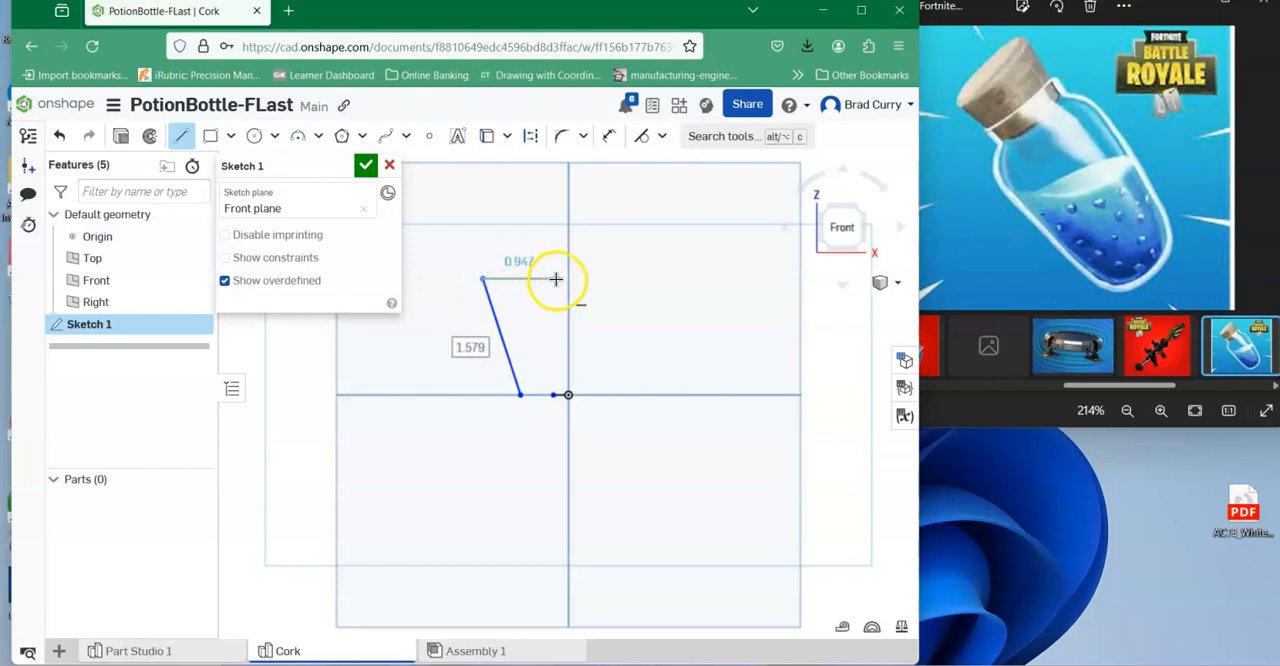
click(568, 279)
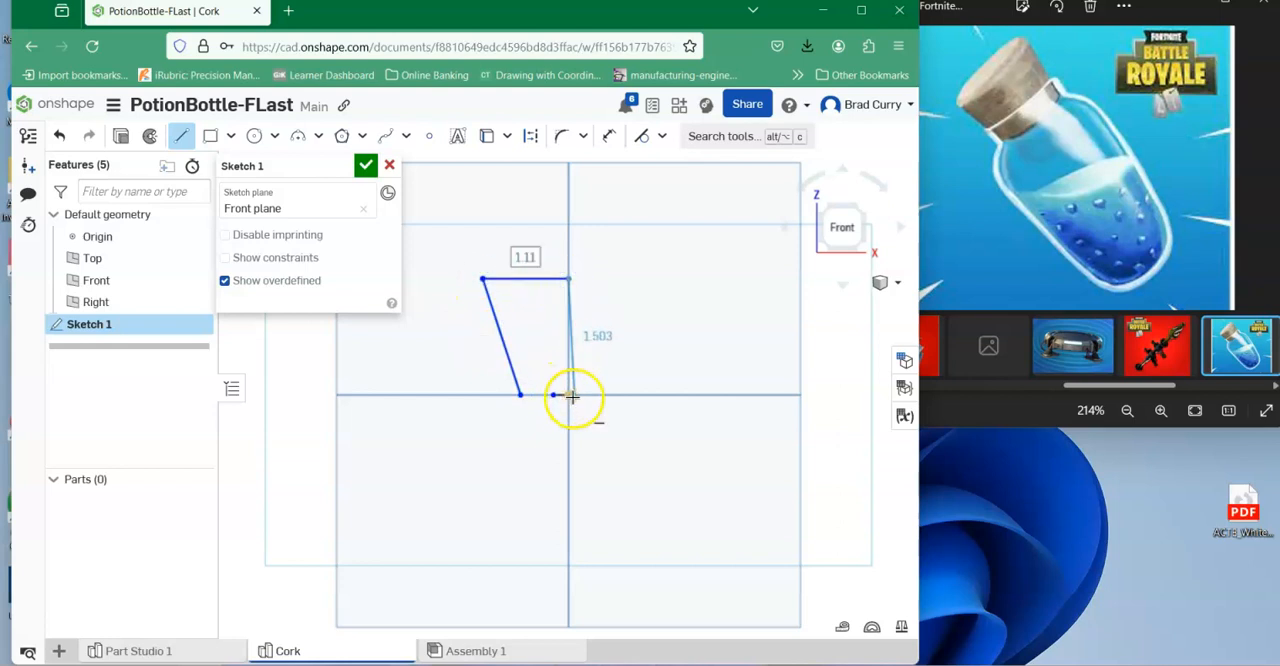
click(567, 393)
scroll(660, 330, down, 1)
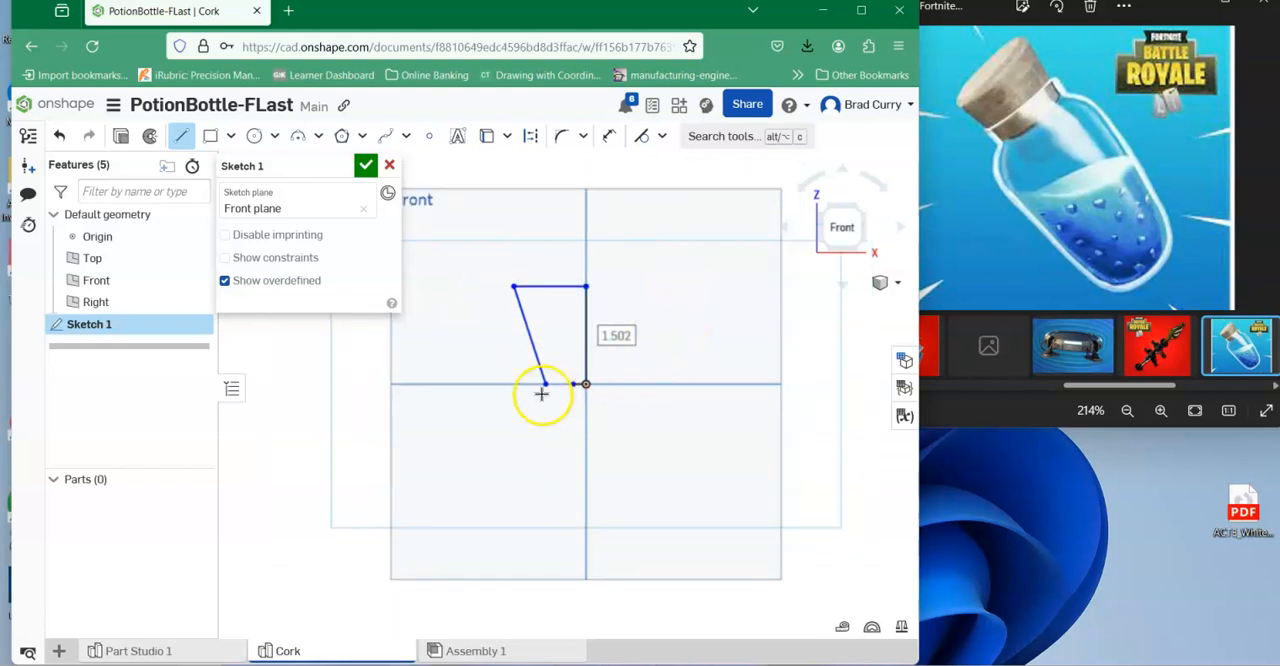
scroll(541, 393, up, 5)
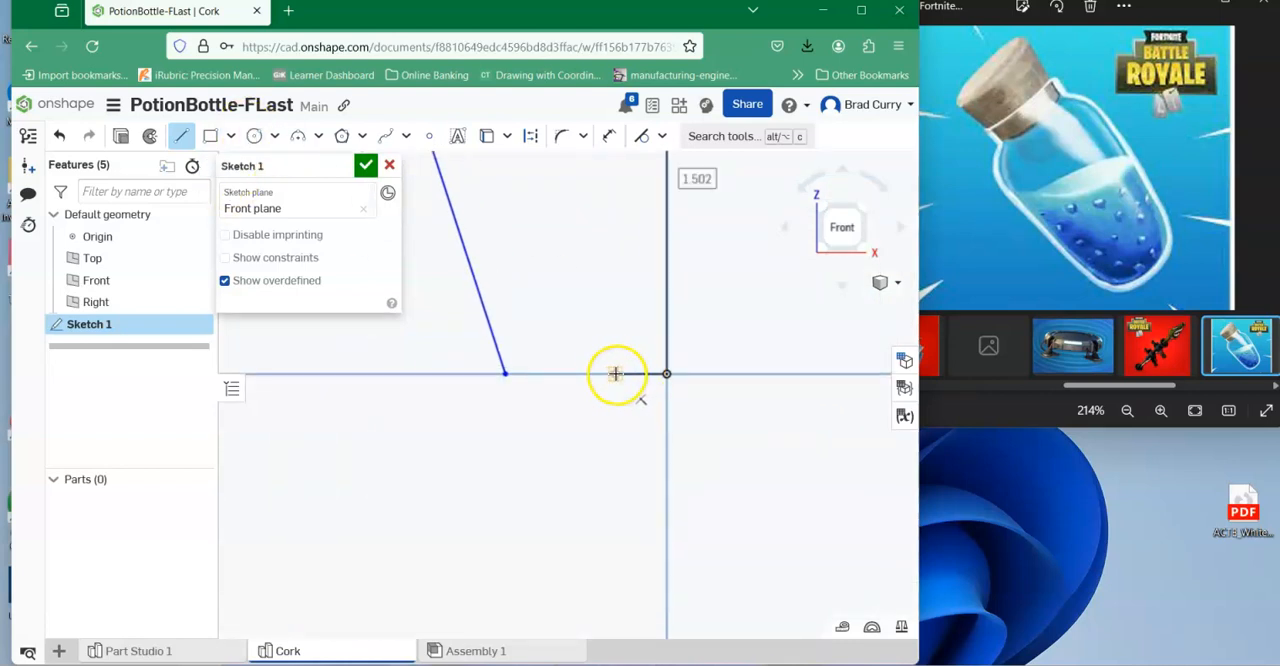
key(Escape)
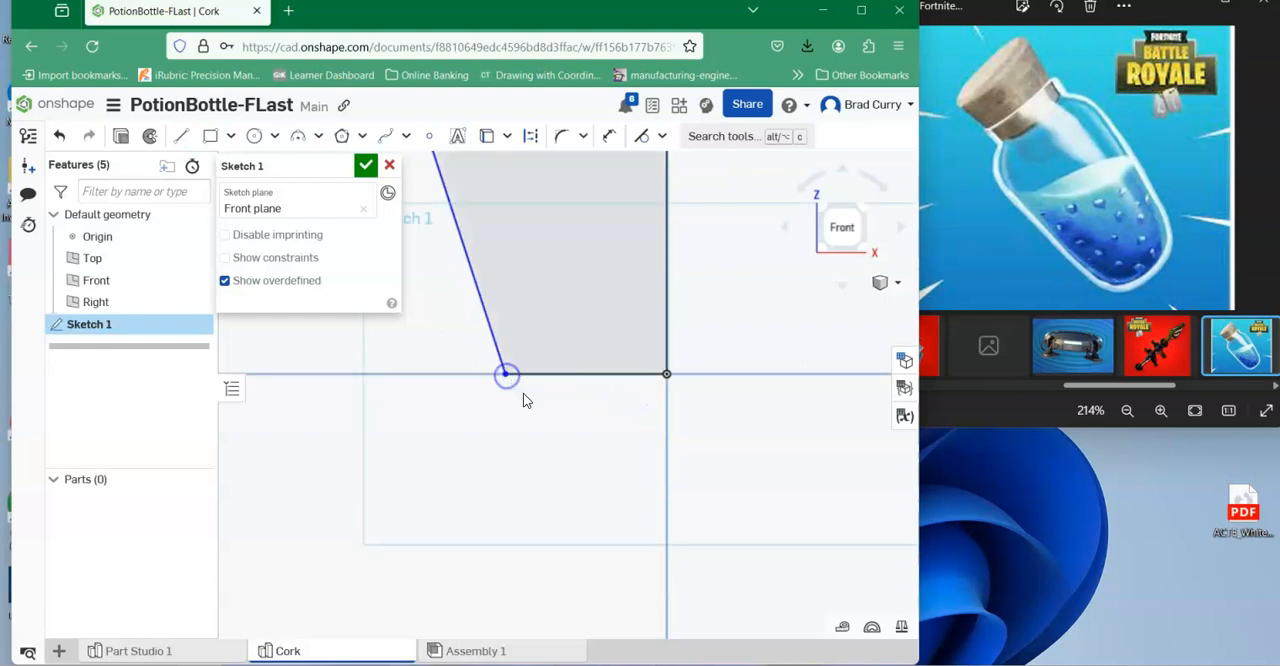
scroll(606, 451, down, 2)
scroll(620, 354, down, 3)
Bevel the cork profile's upper outer corner with a diagonal line about 0.22 in long and trim away the leftover corner segments.
middle_drag(748, 247, 746, 262)
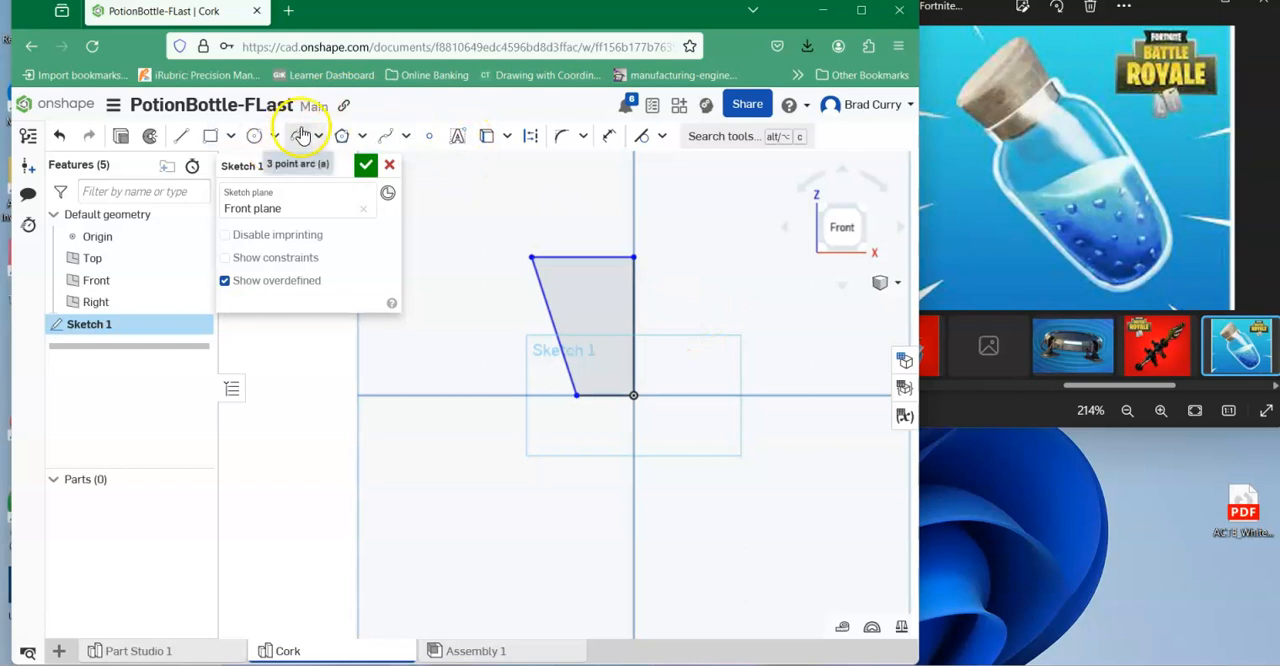
click(175, 138)
click(534, 263)
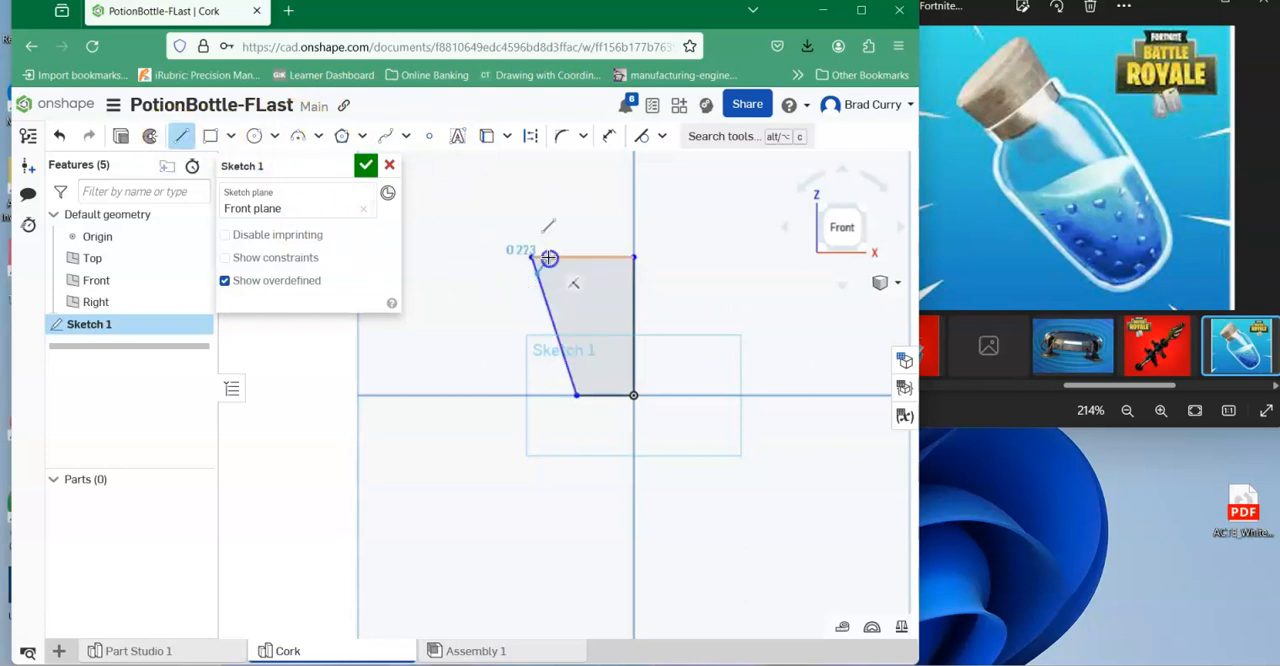
right_click(583, 191)
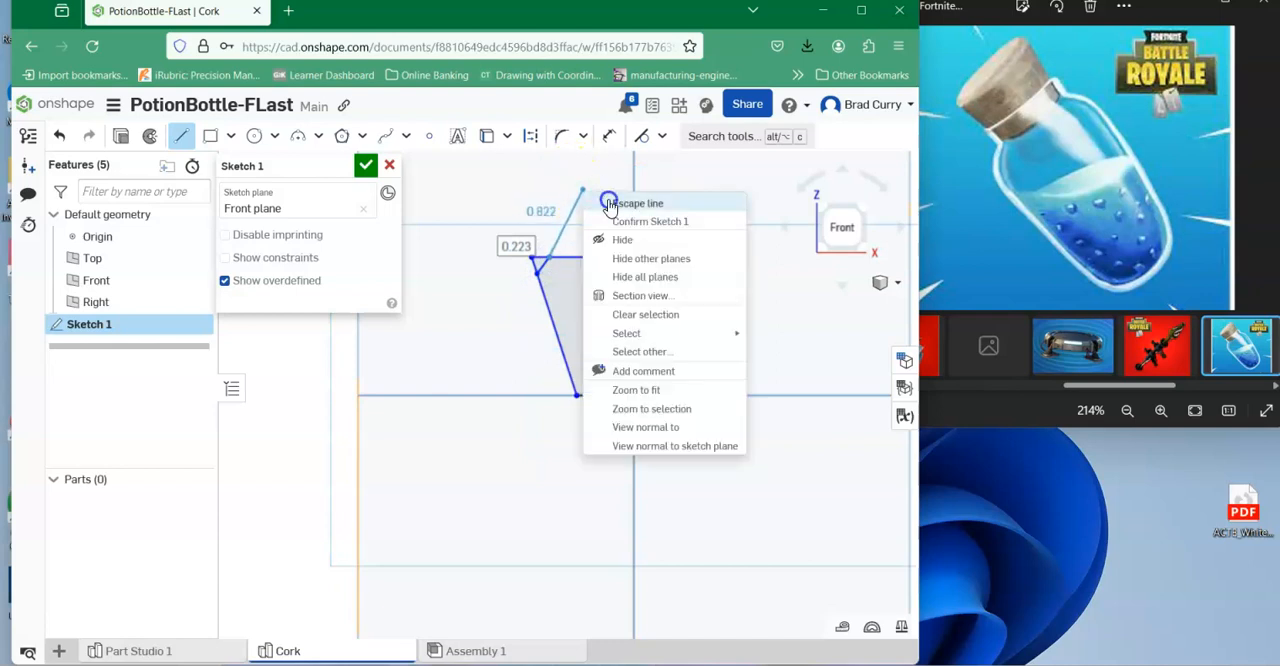
click(609, 204)
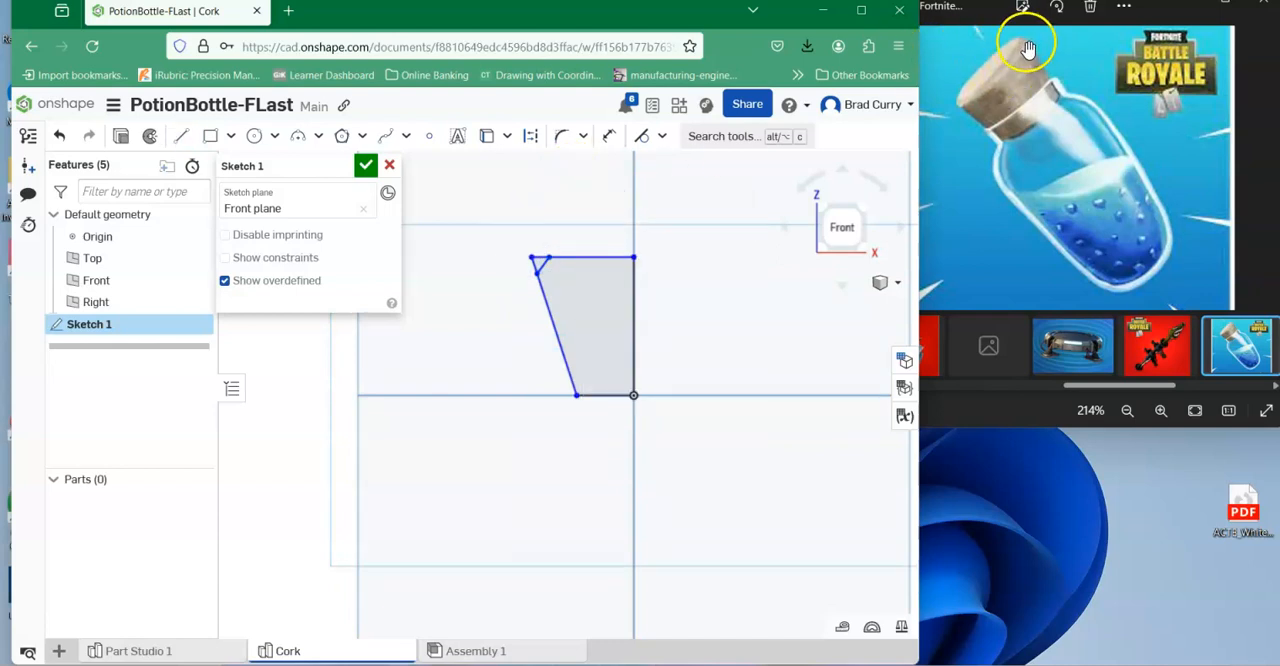
click(584, 136)
click(580, 194)
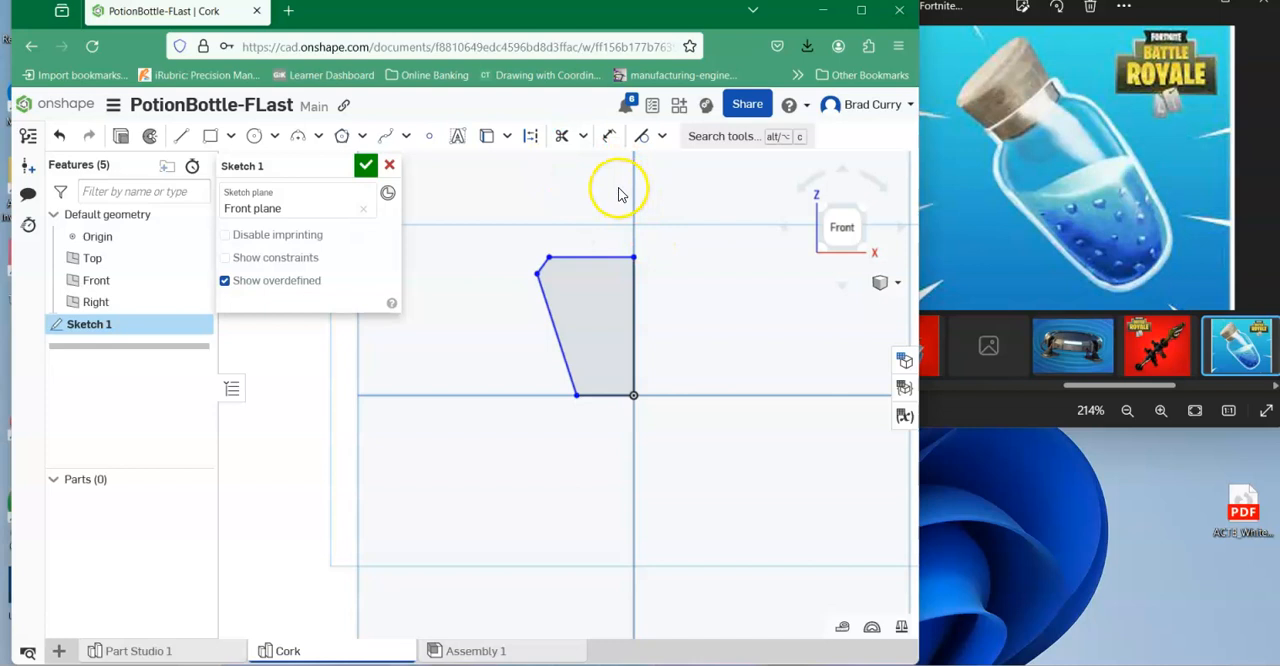
middle_drag(603, 185, 548, 178)
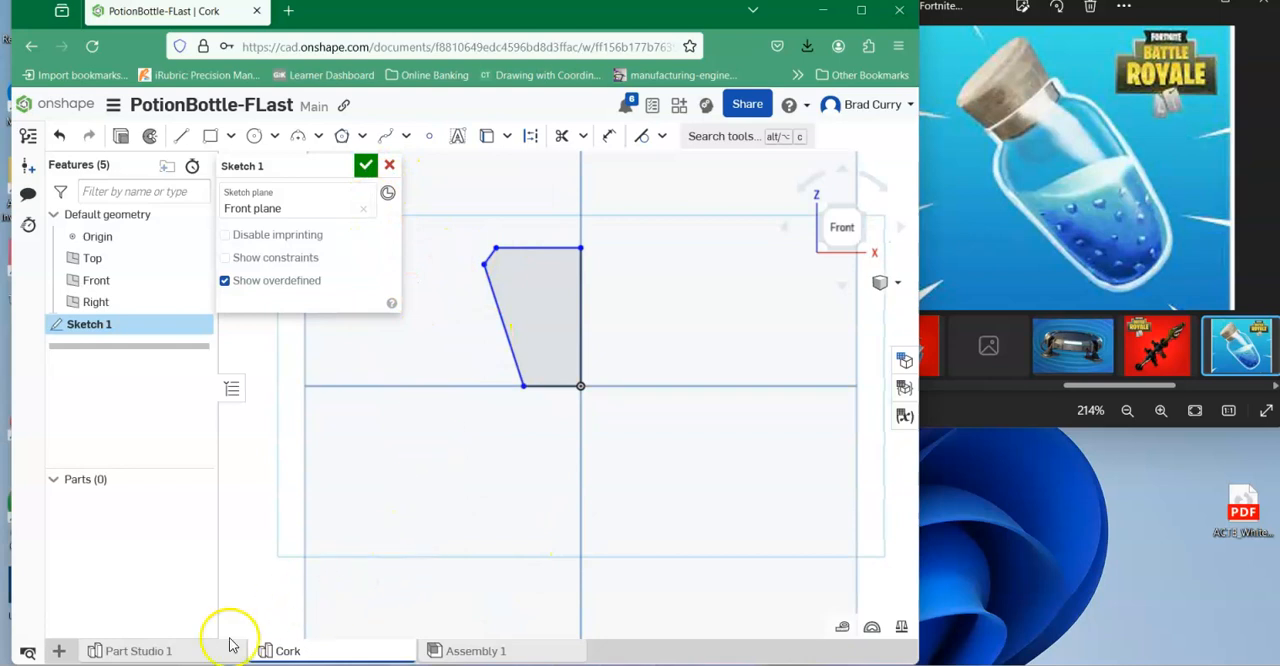
In Part Studio 1, run a curve/surface analysis on the inner rim edge of the bottle's neck, then close it.
click(150, 652)
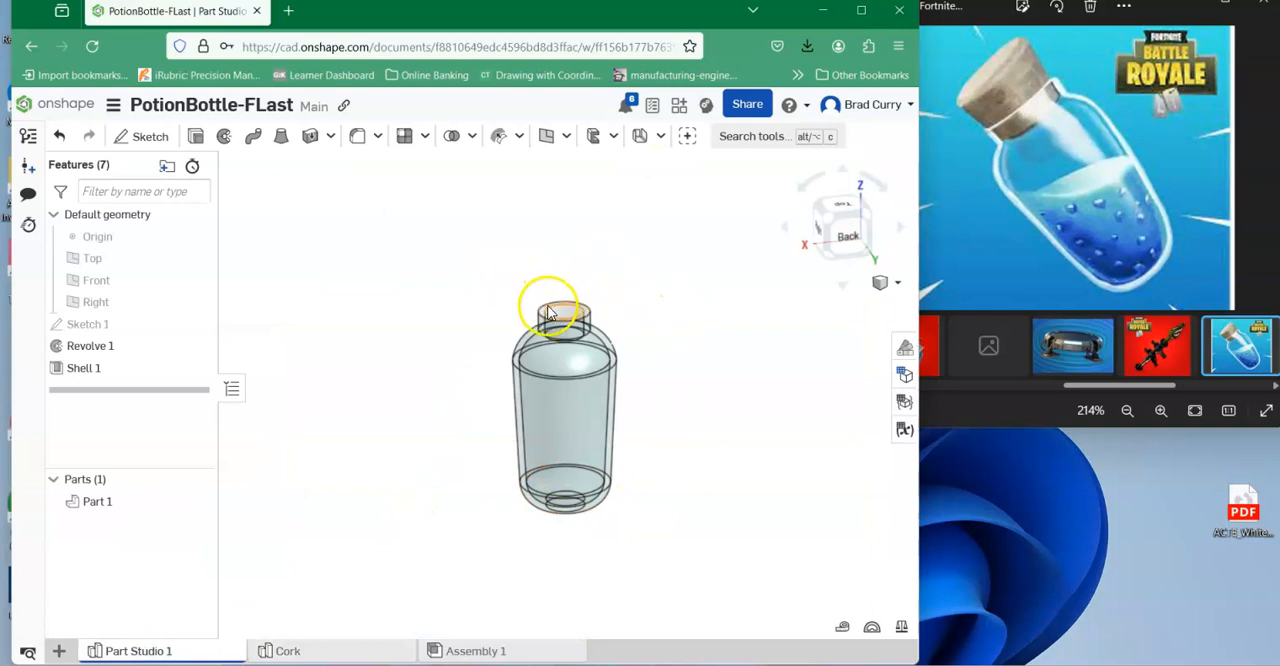
scroll(552, 314, up, 5)
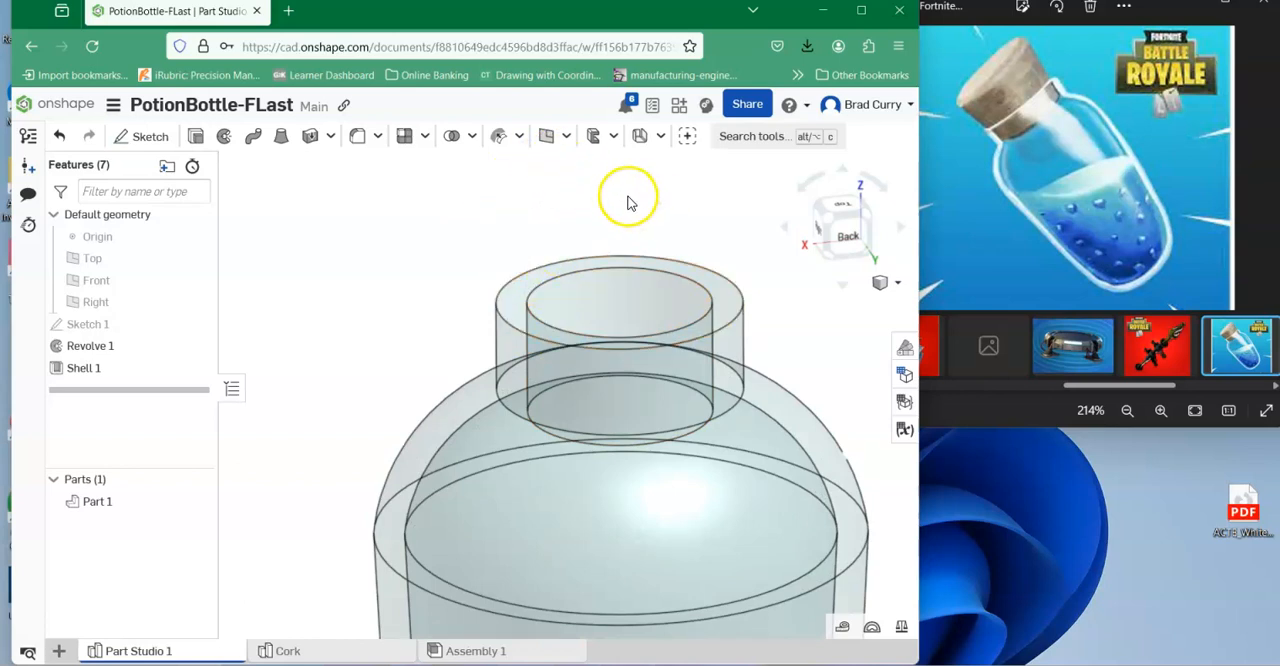
middle_drag(561, 207, 458, 188)
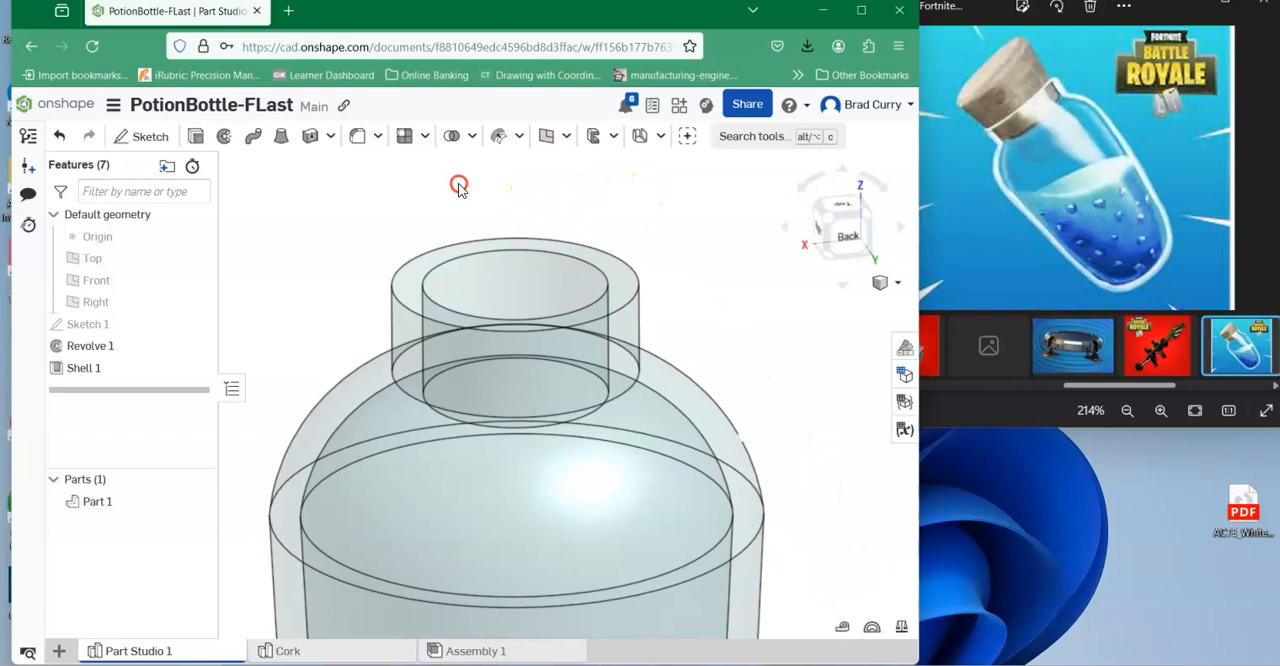
right_click(497, 253)
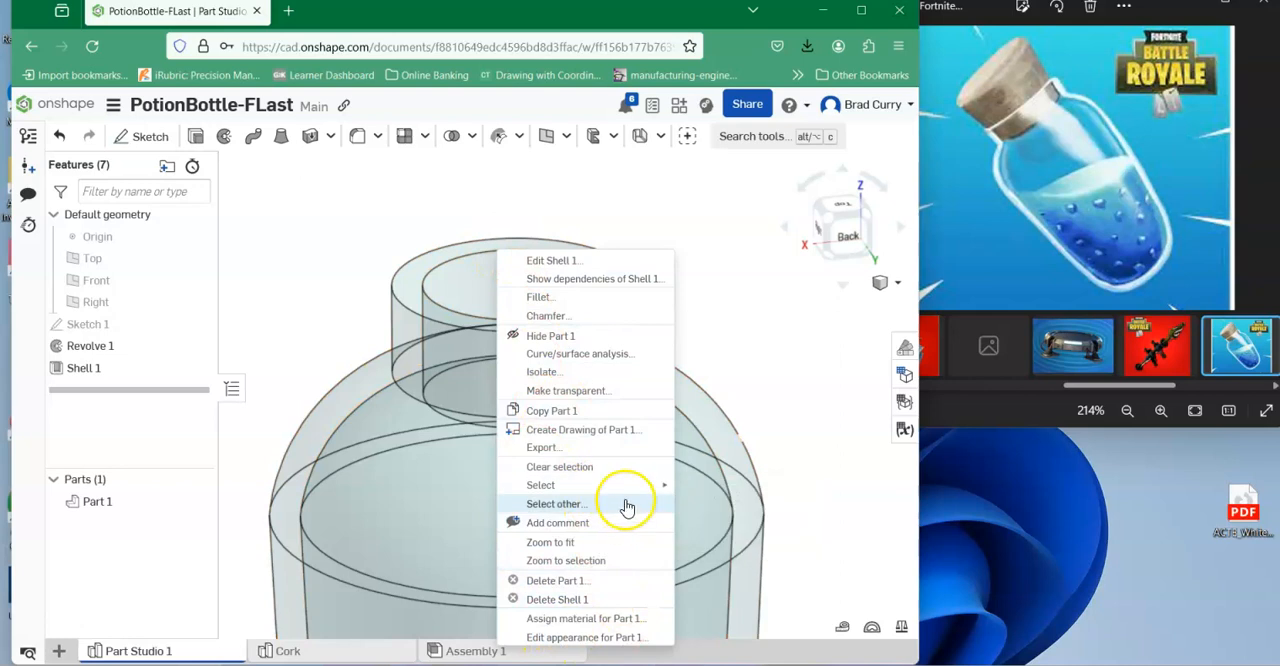
mouse_move(619, 488)
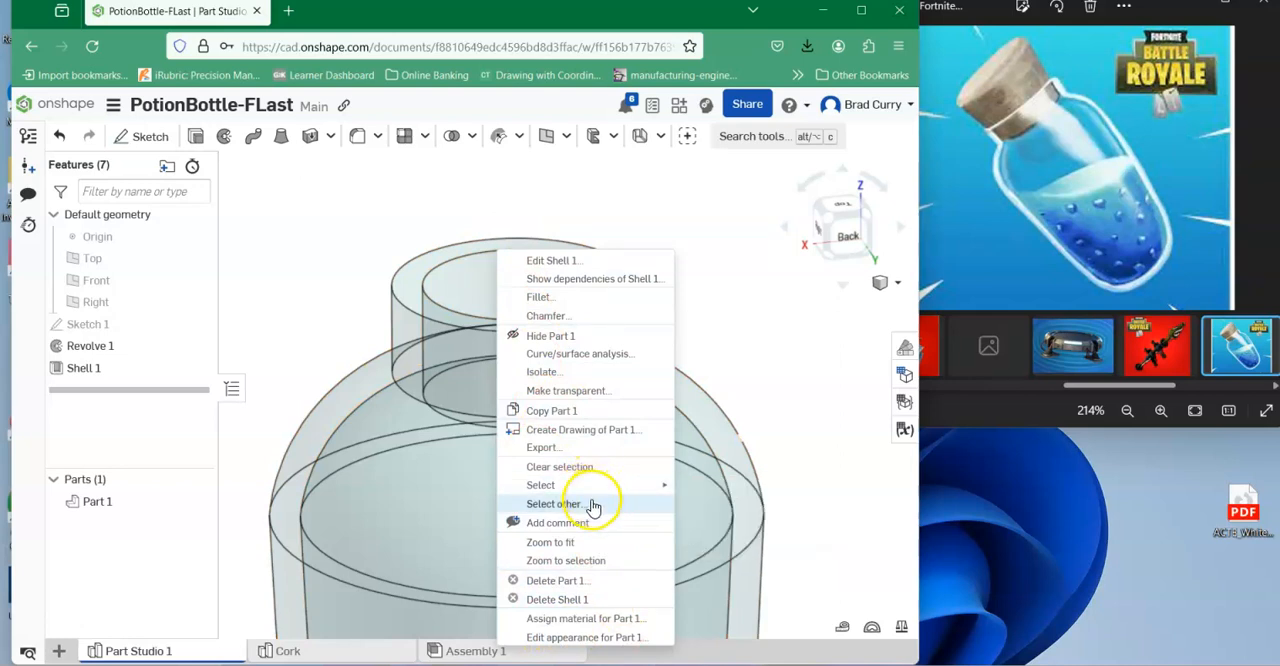
click(579, 356)
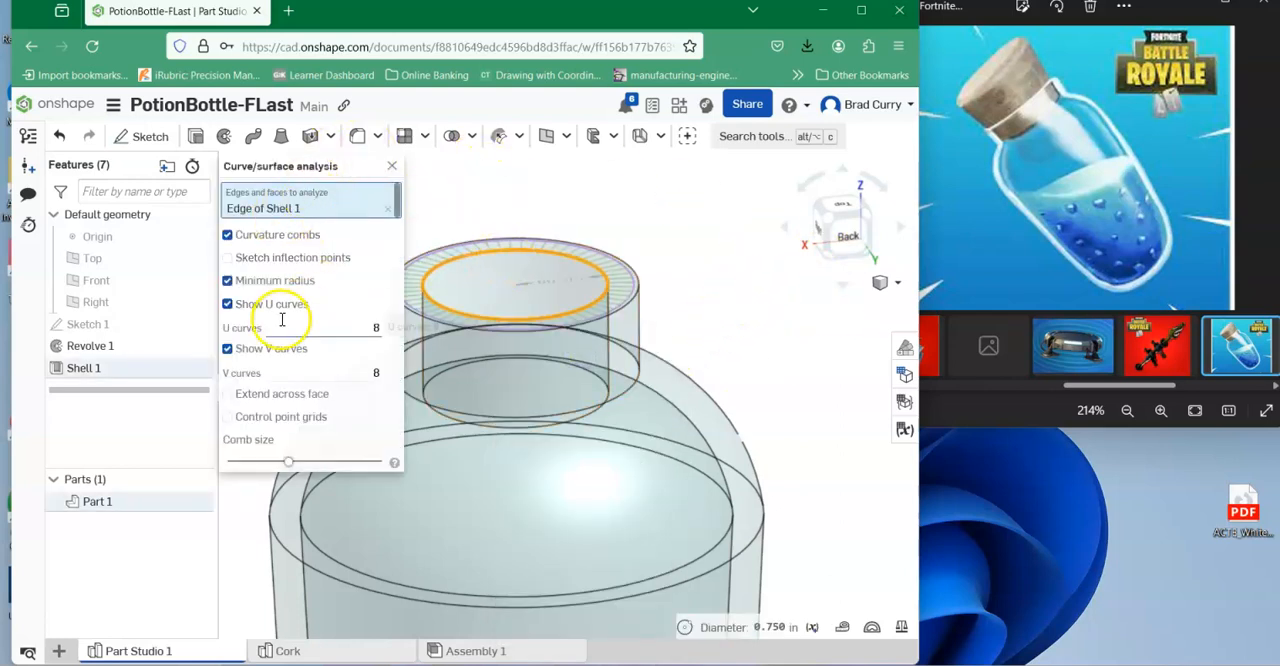
click(392, 168)
middle_drag(726, 220, 774, 205)
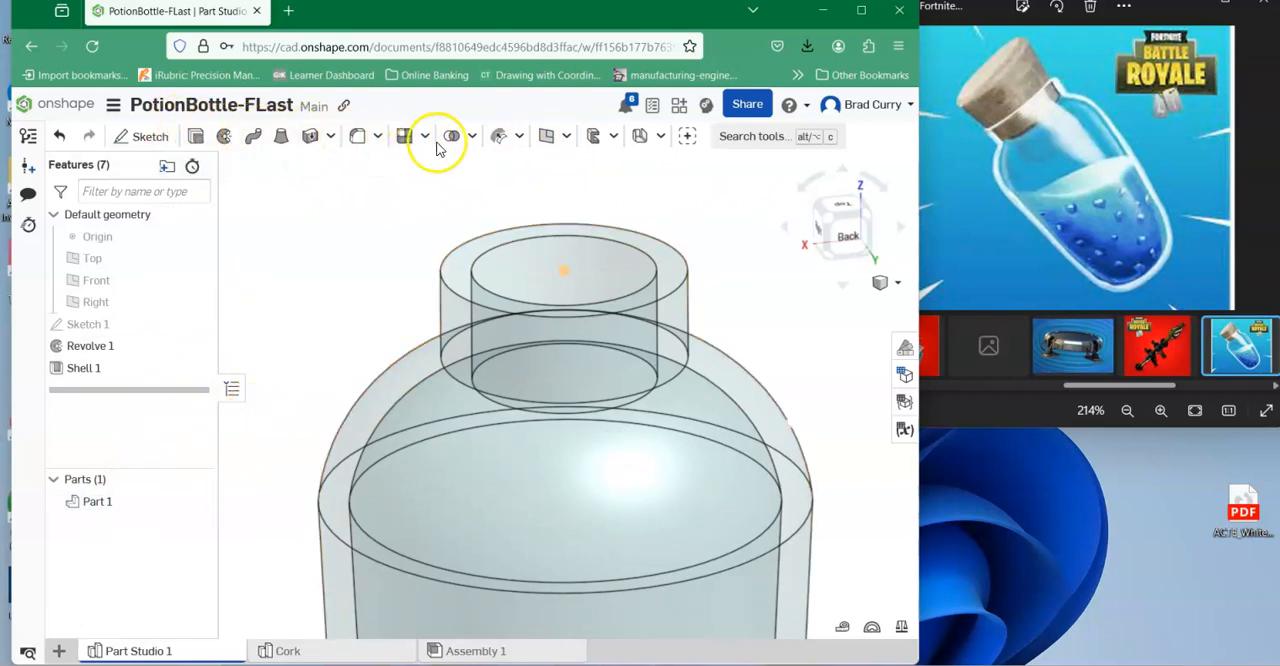
click(520, 139)
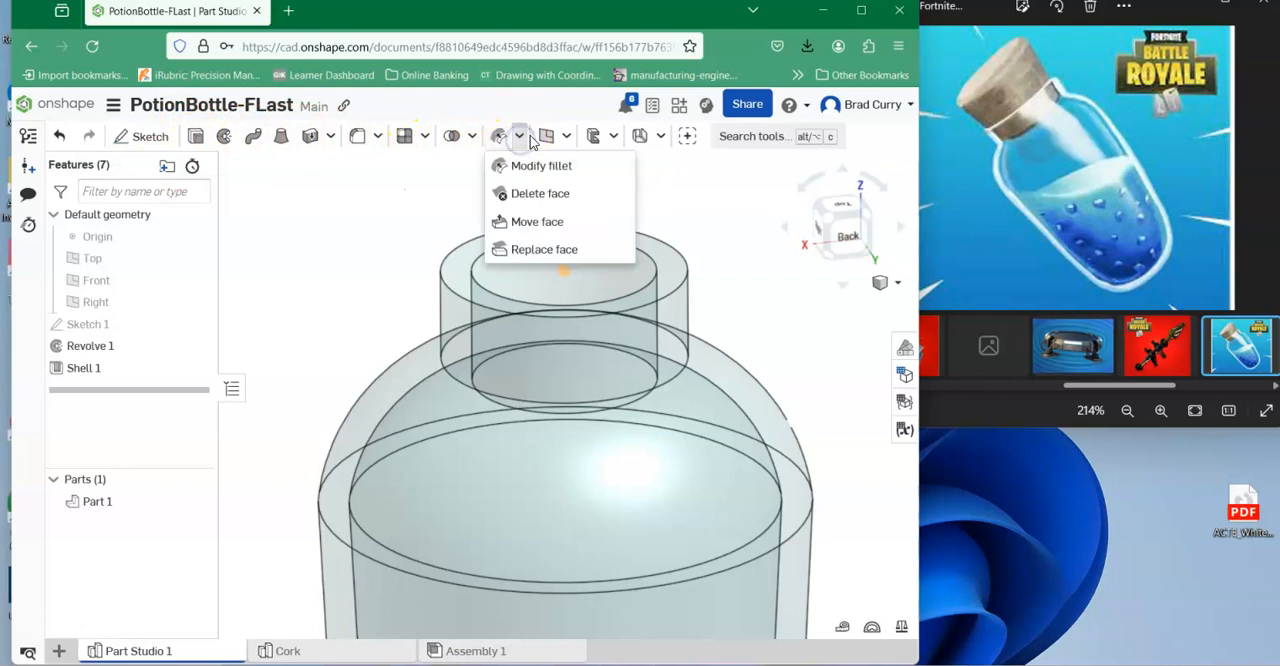
click(568, 137)
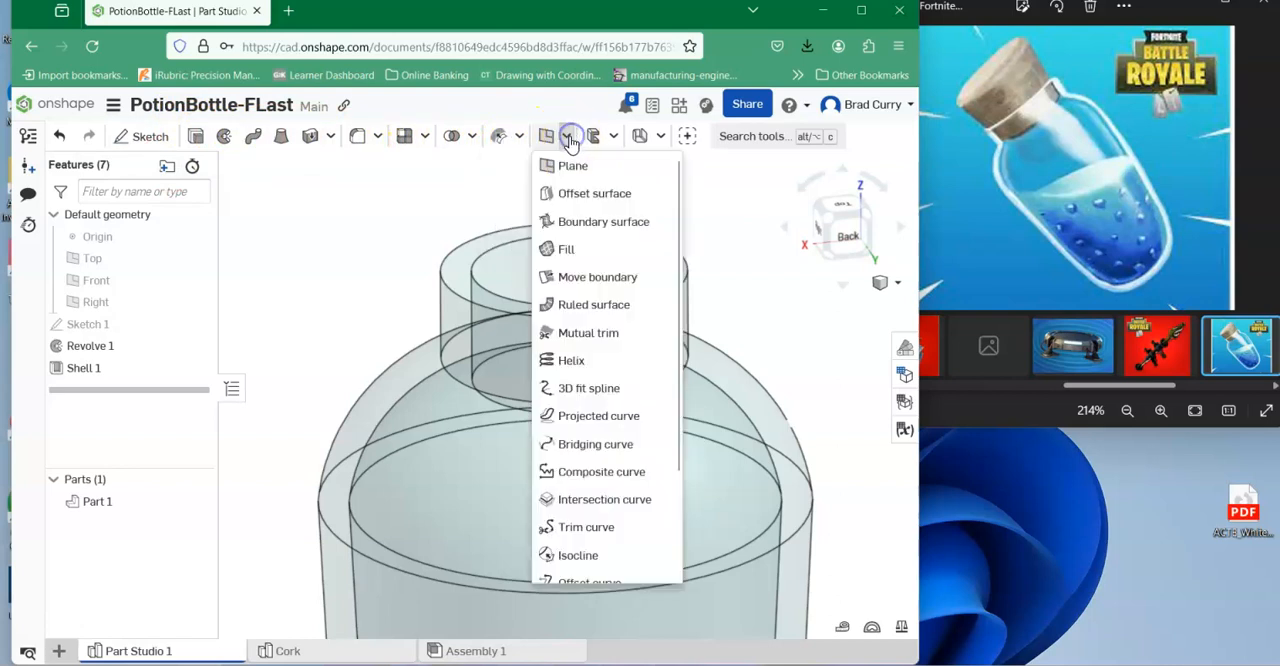
scroll(528, 377, down, 3)
scroll(652, 427, up, 2)
scroll(652, 427, down, 2)
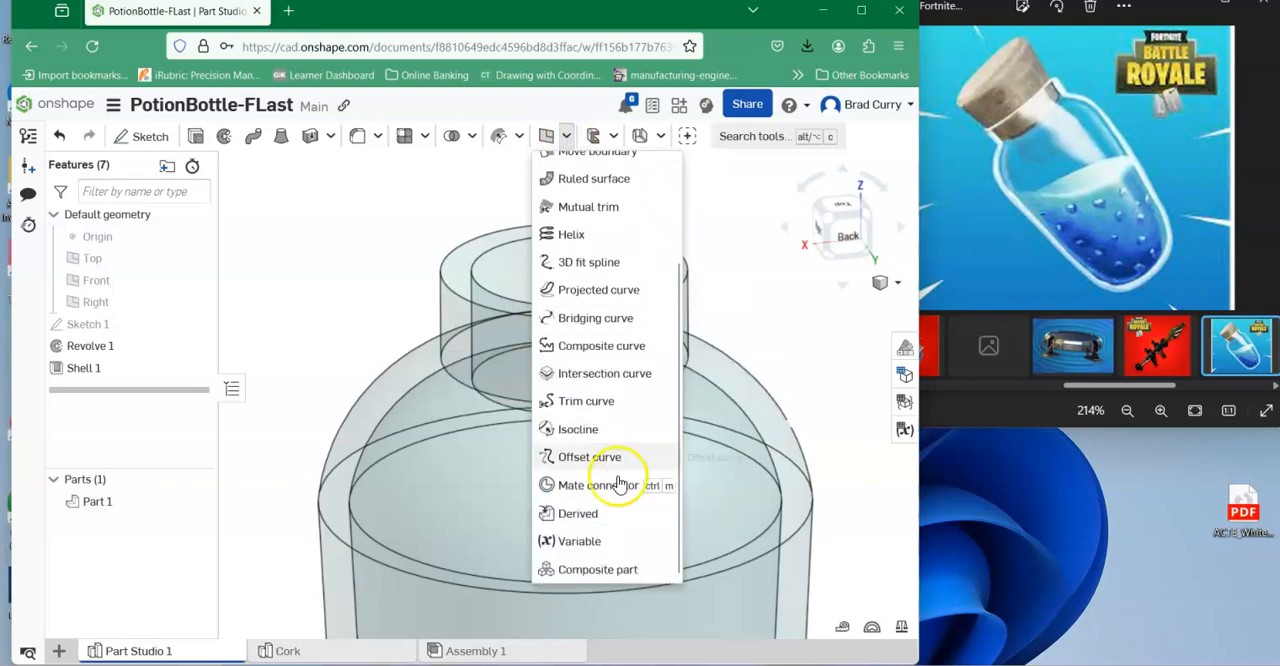
scroll(605, 300, up, 2)
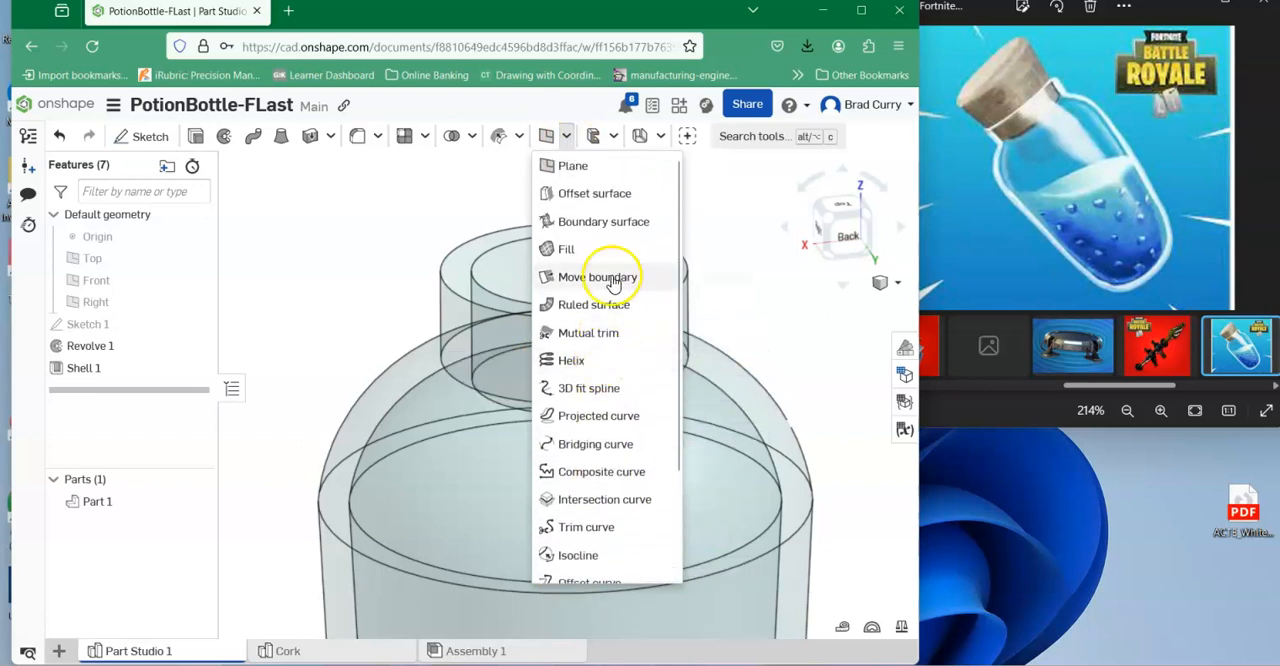
click(628, 138)
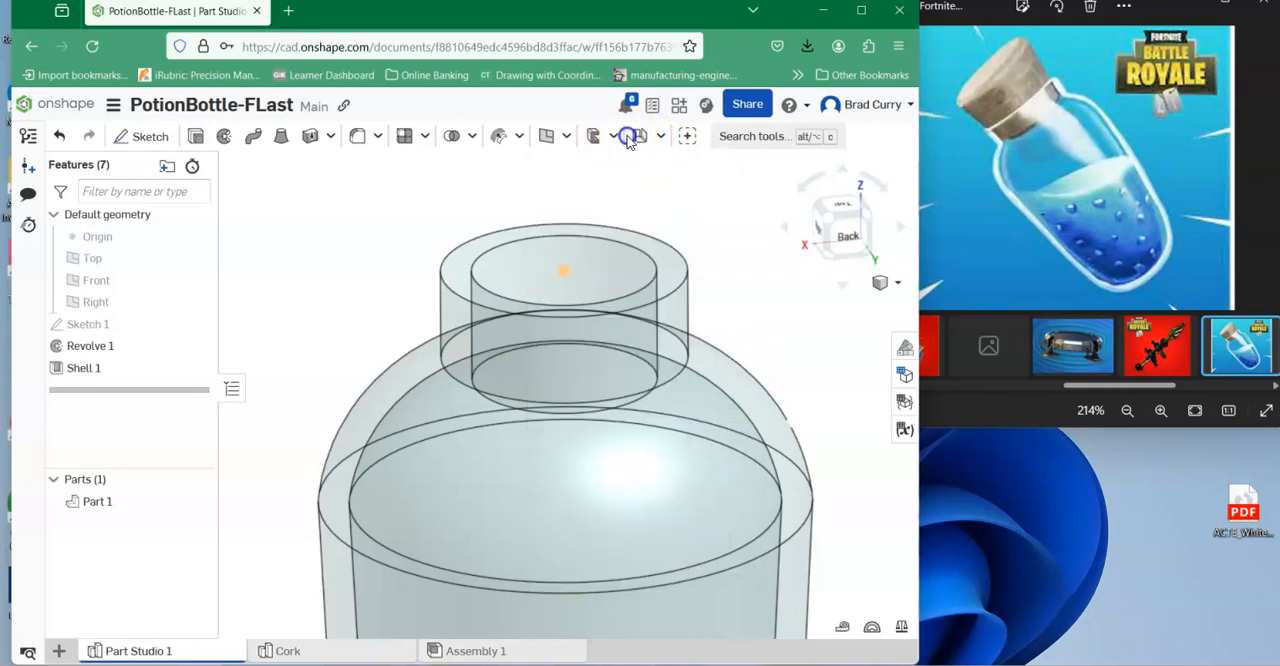
click(658, 137)
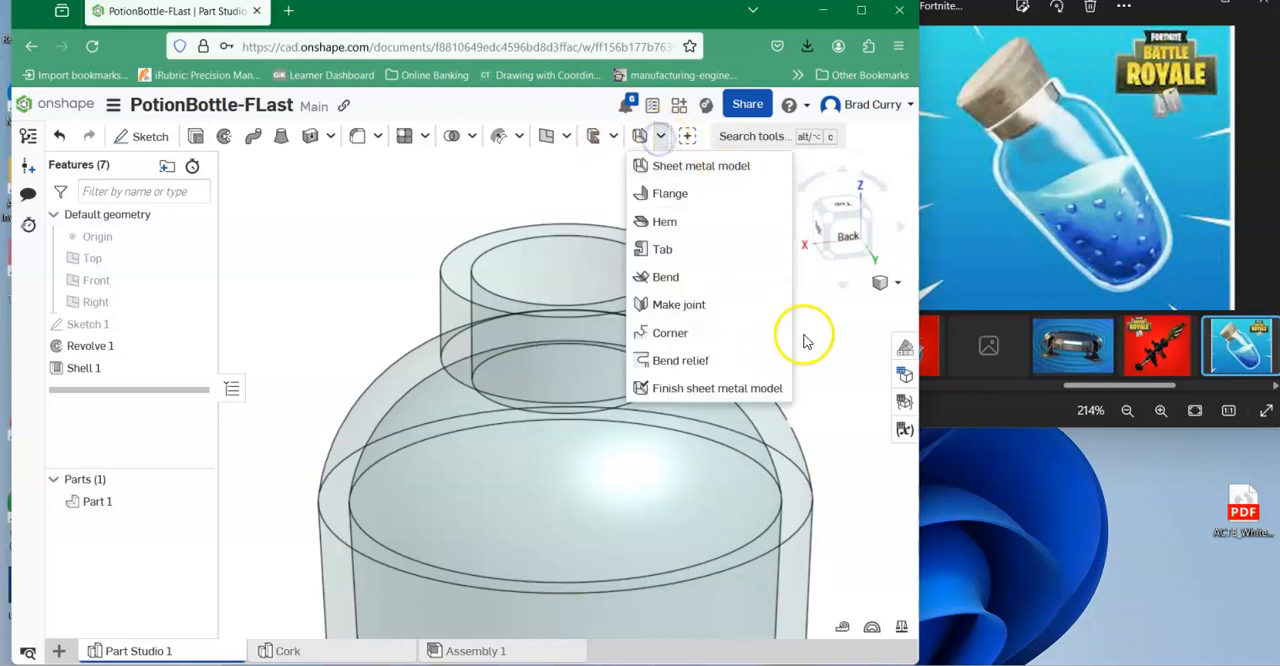
click(820, 372)
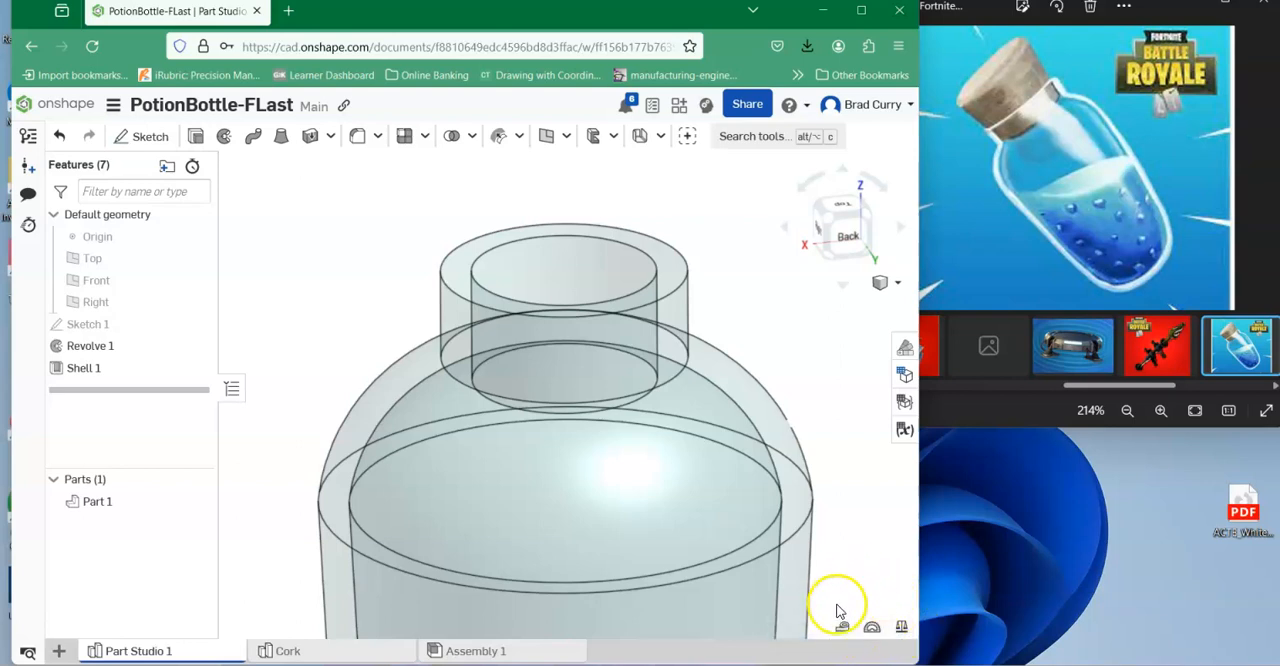
Measure the diameter of the inner rim edge of the bottle's neck.
click(843, 630)
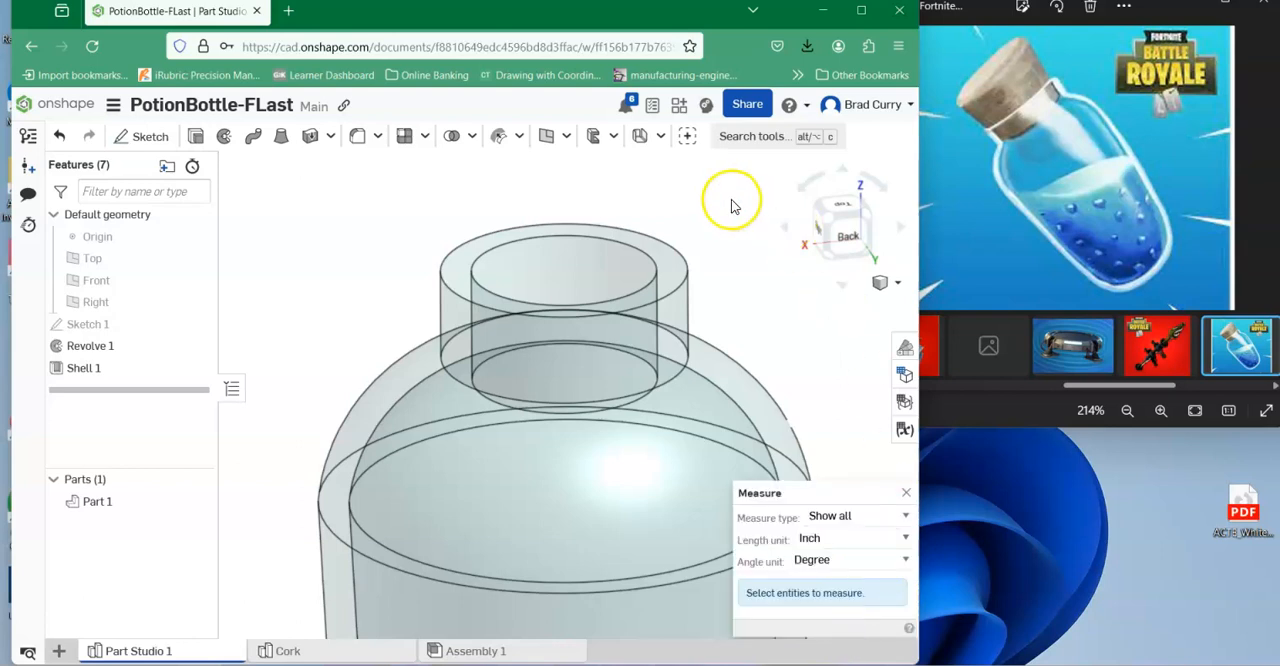
click(529, 237)
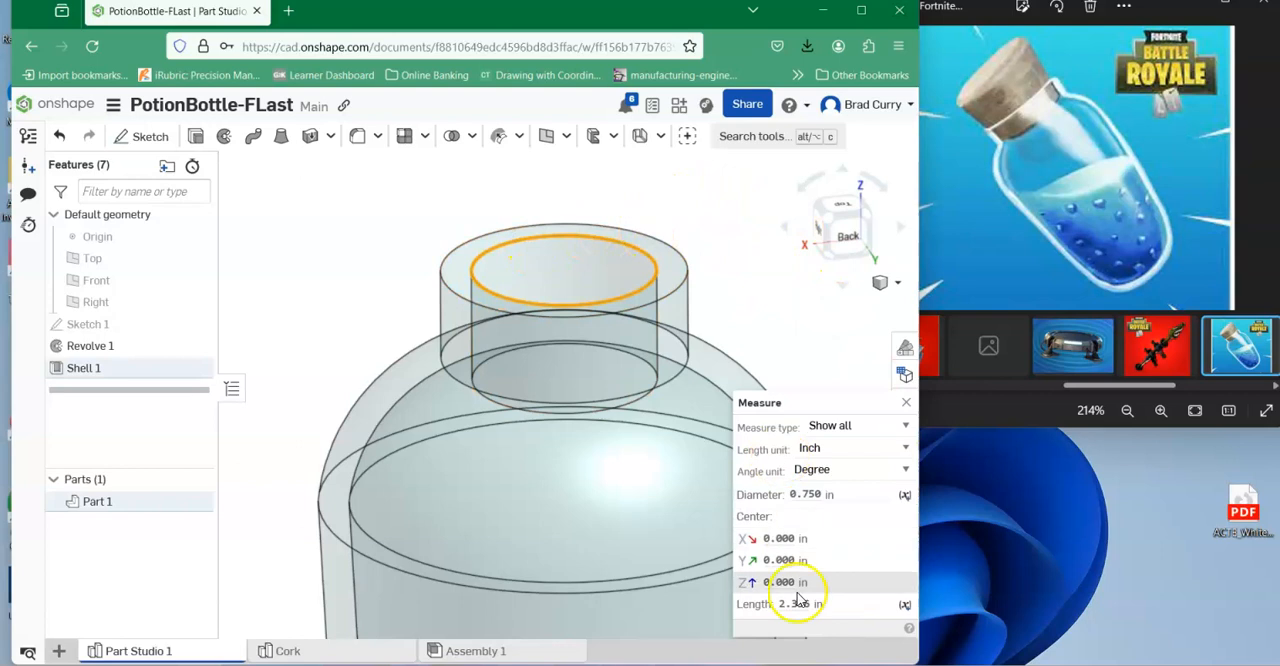
mouse_move(820, 484)
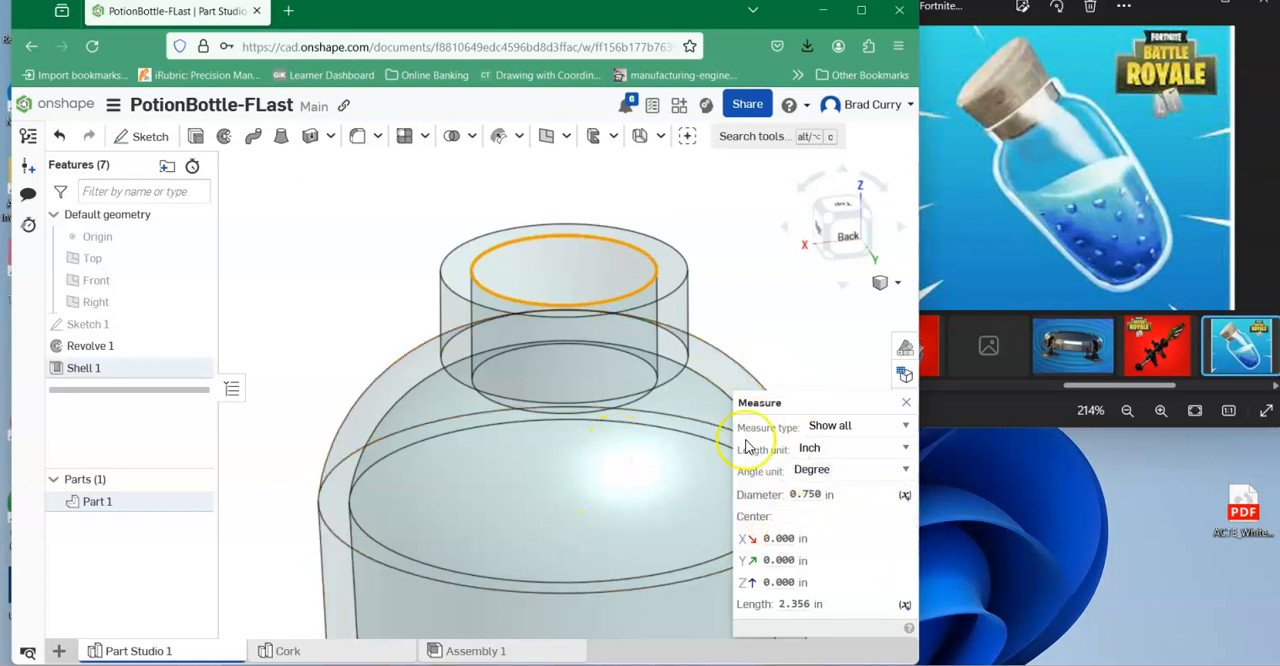
click(905, 402)
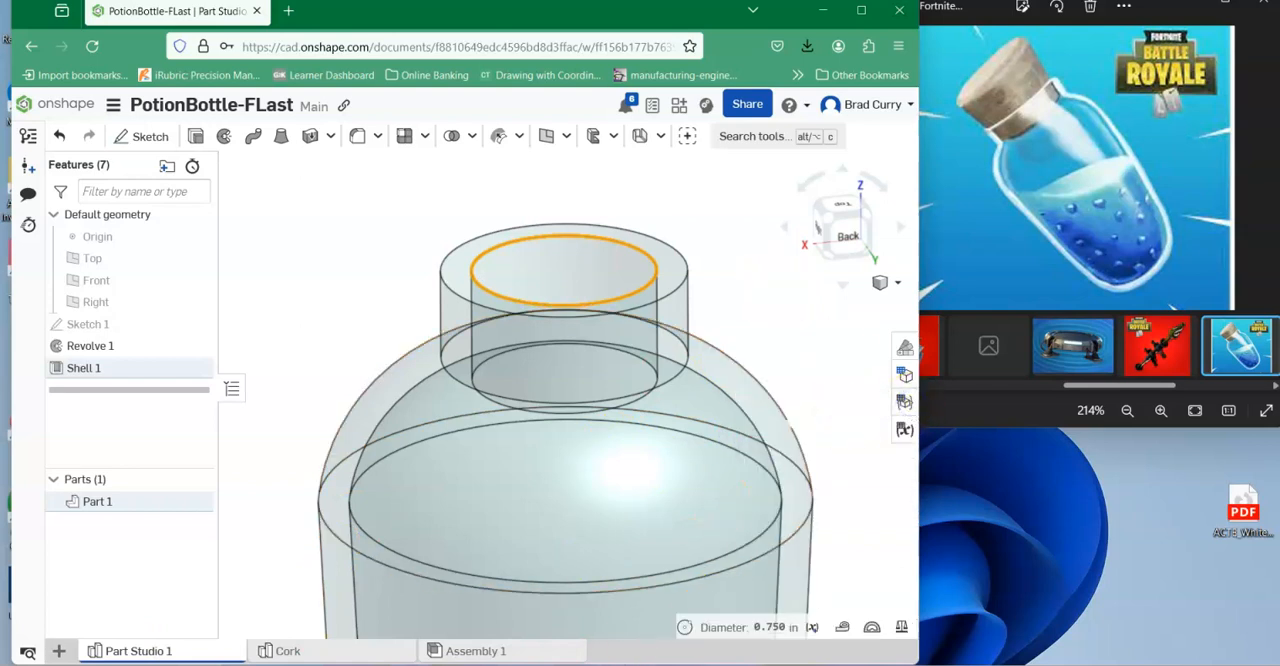
In the Cork part studio, dimension the profile's bottom edge at 0.25 in.
click(478, 651)
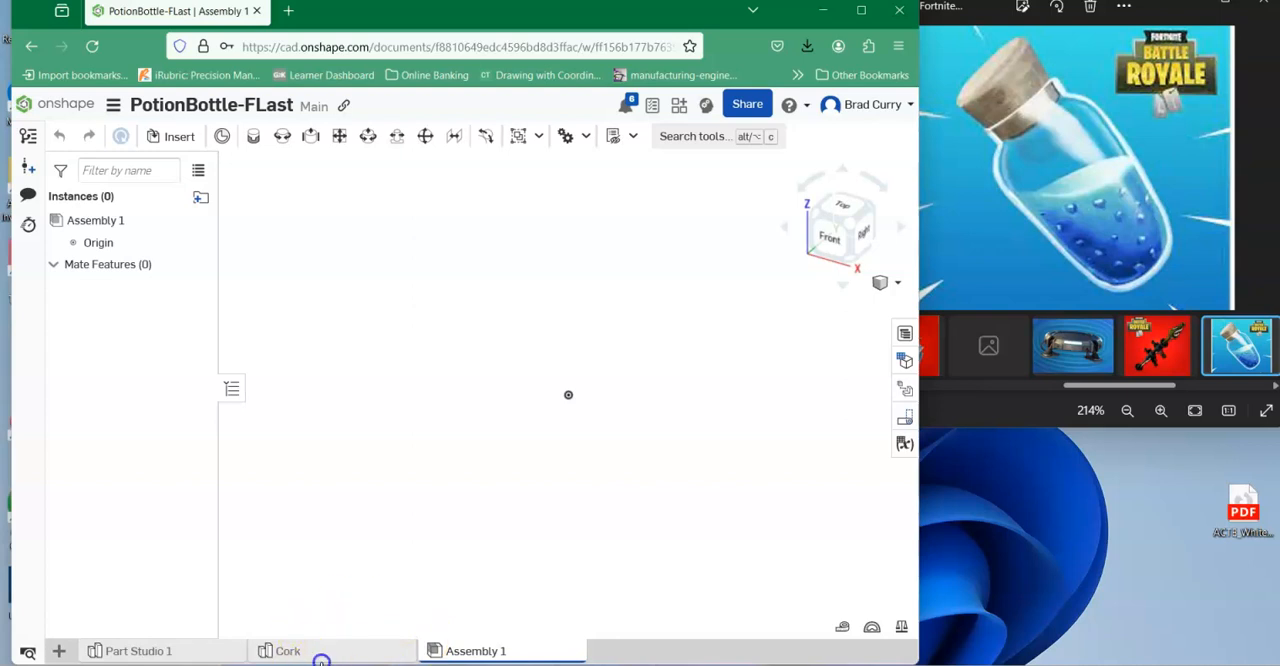
click(321, 657)
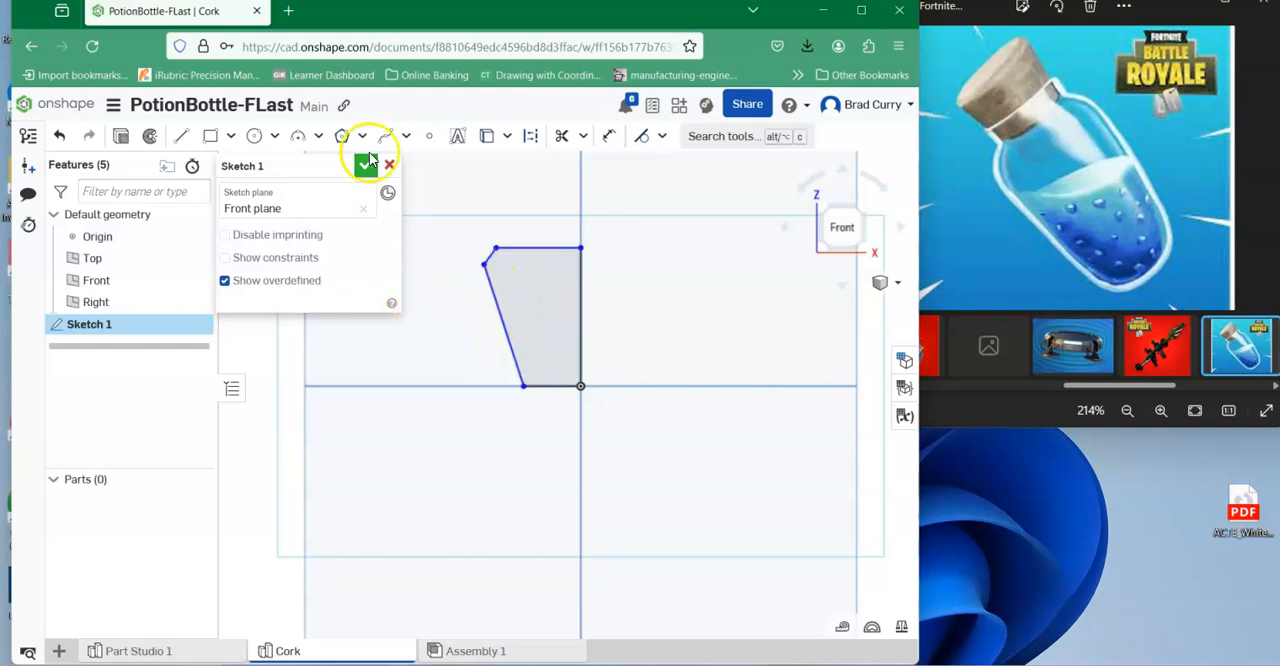
click(609, 140)
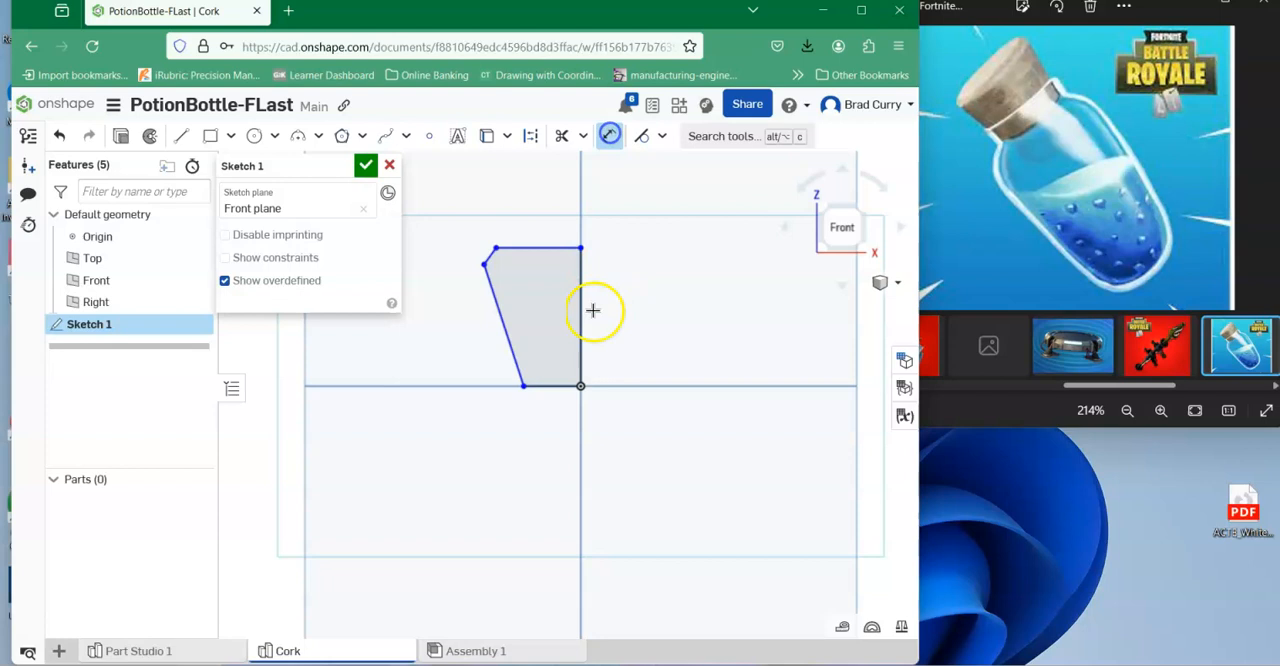
click(547, 387)
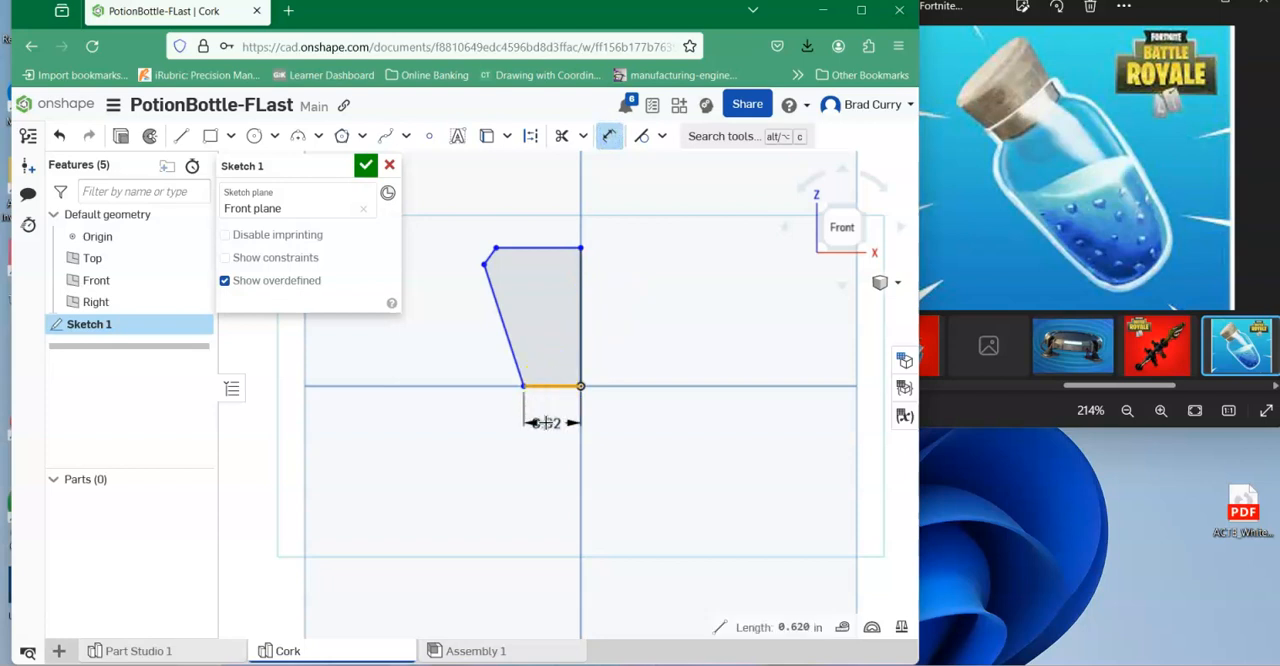
click(546, 422)
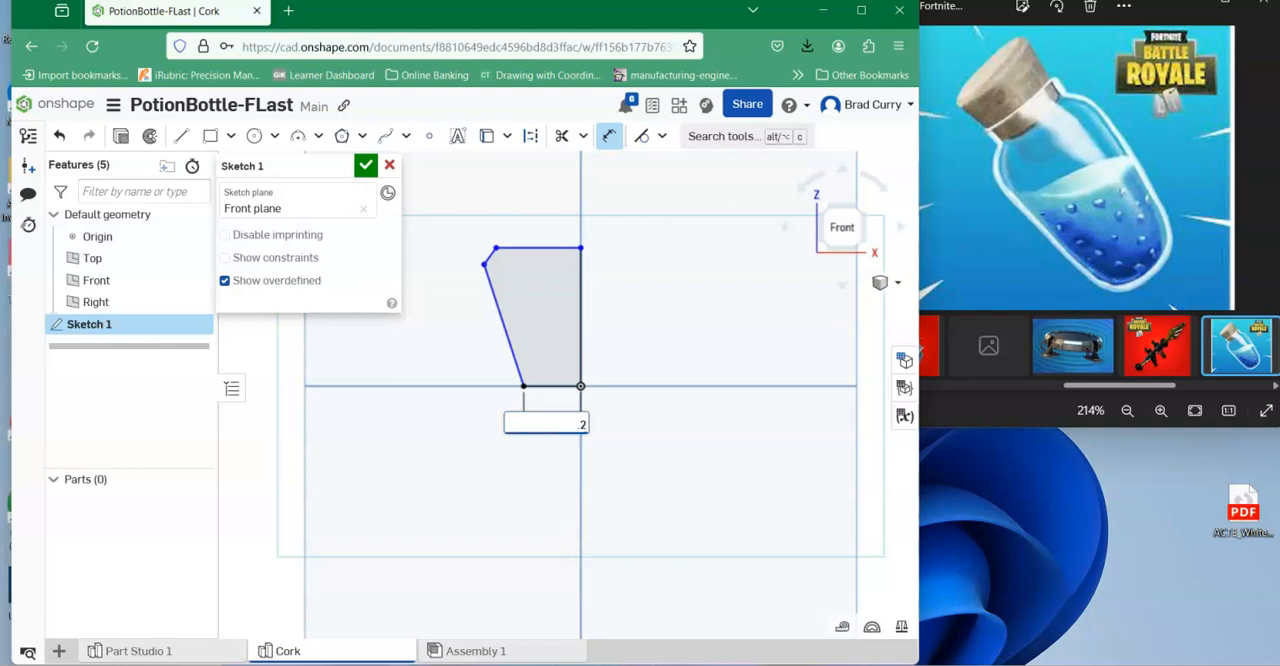
text(.25)
key(Return)
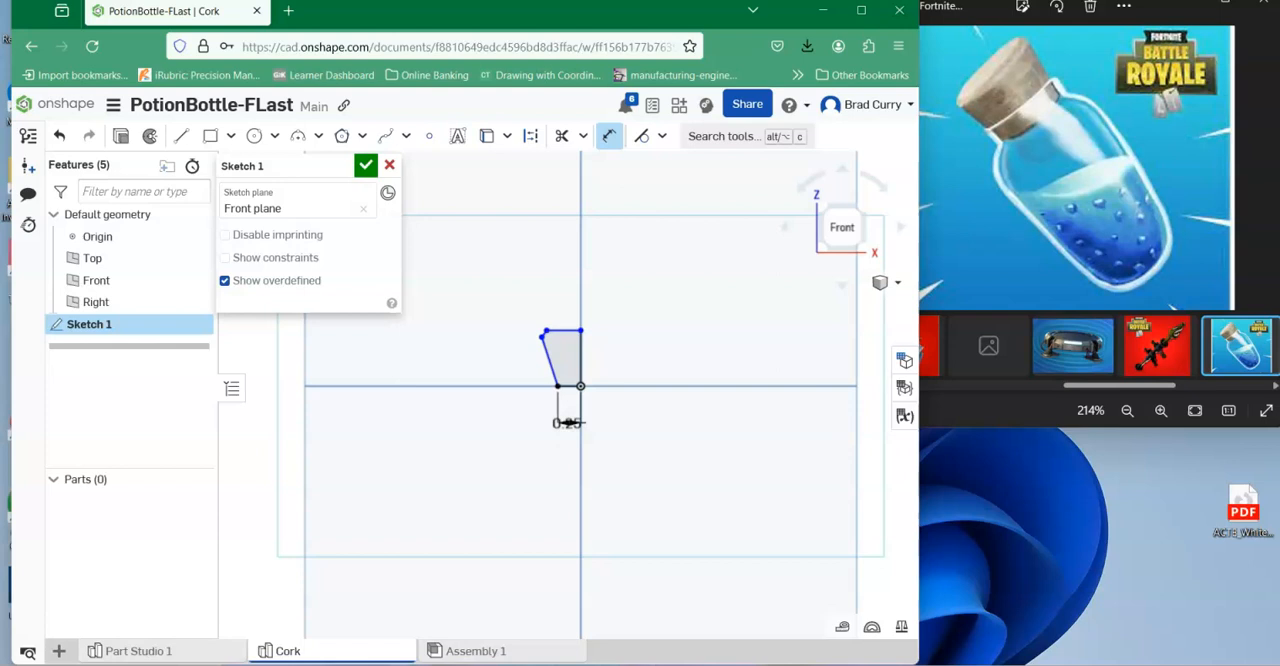
Dimension the horizontal distance from the profile's outermost corner to the vertical axis edge at 0.5 in.
scroll(560, 370, up, 5)
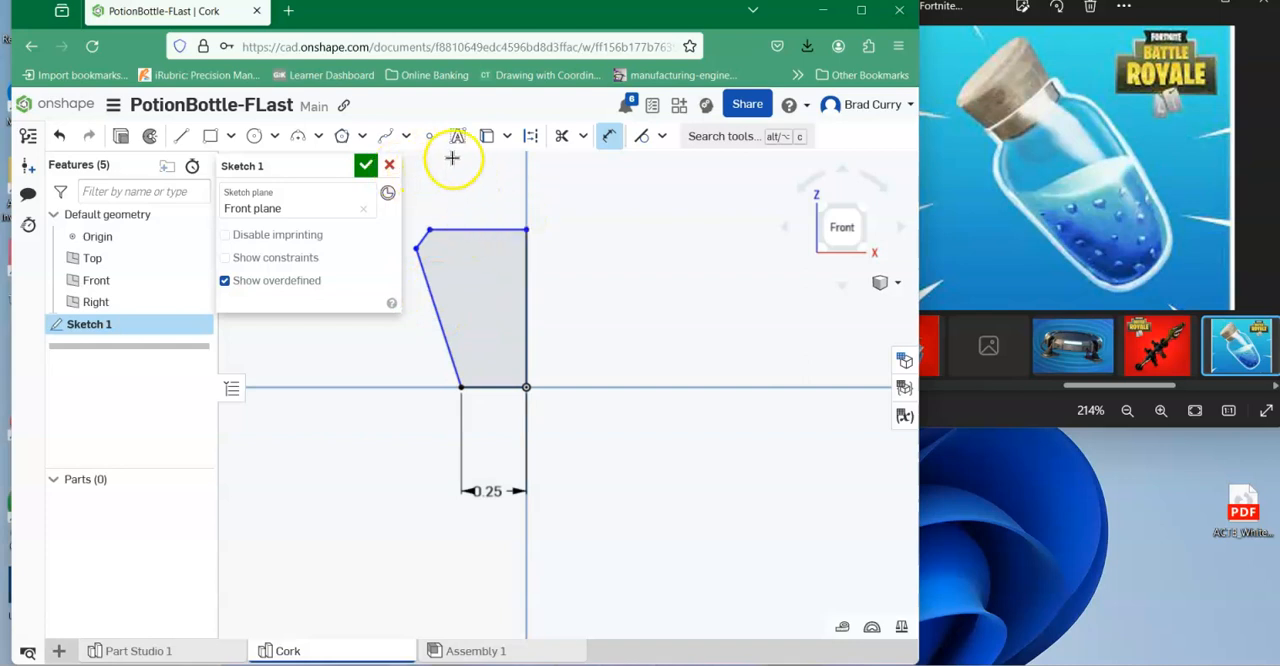
click(415, 250)
click(523, 251)
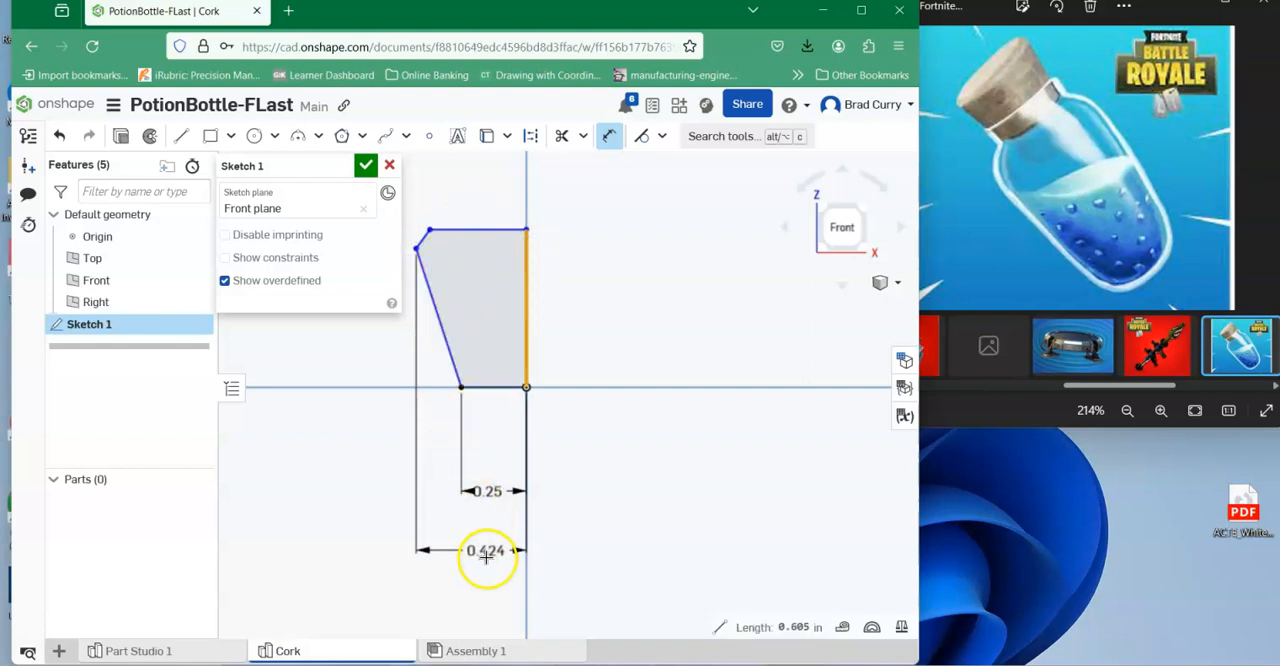
click(486, 548)
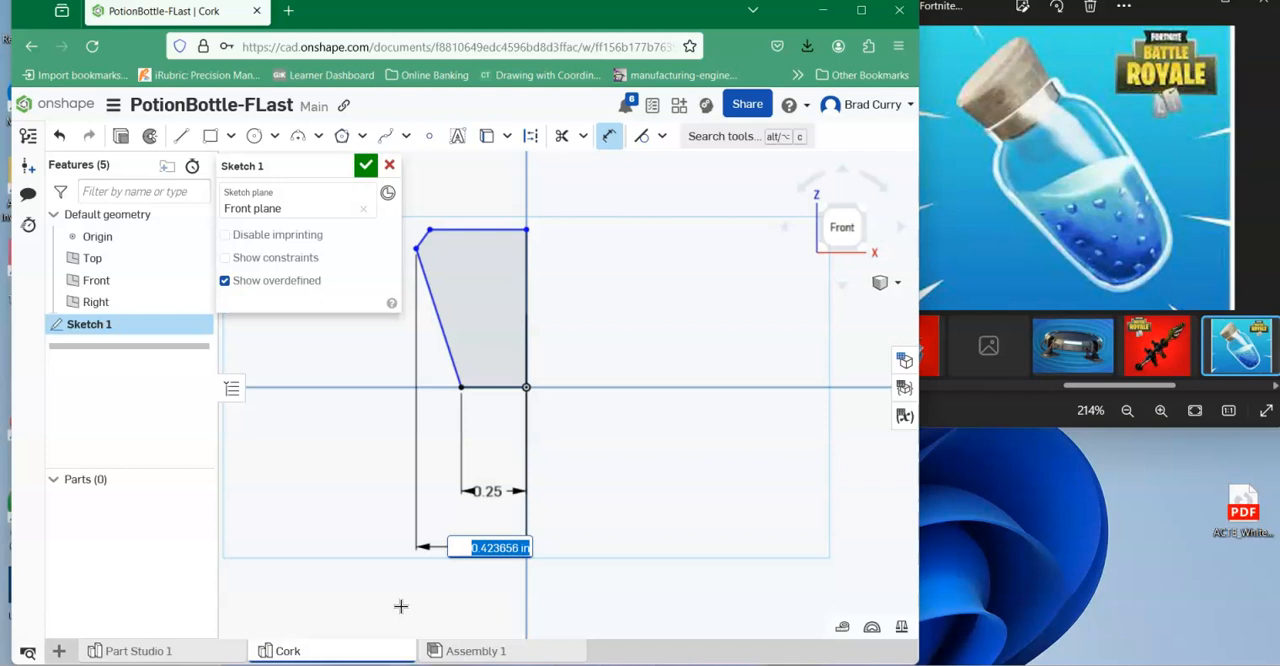
key(Return)
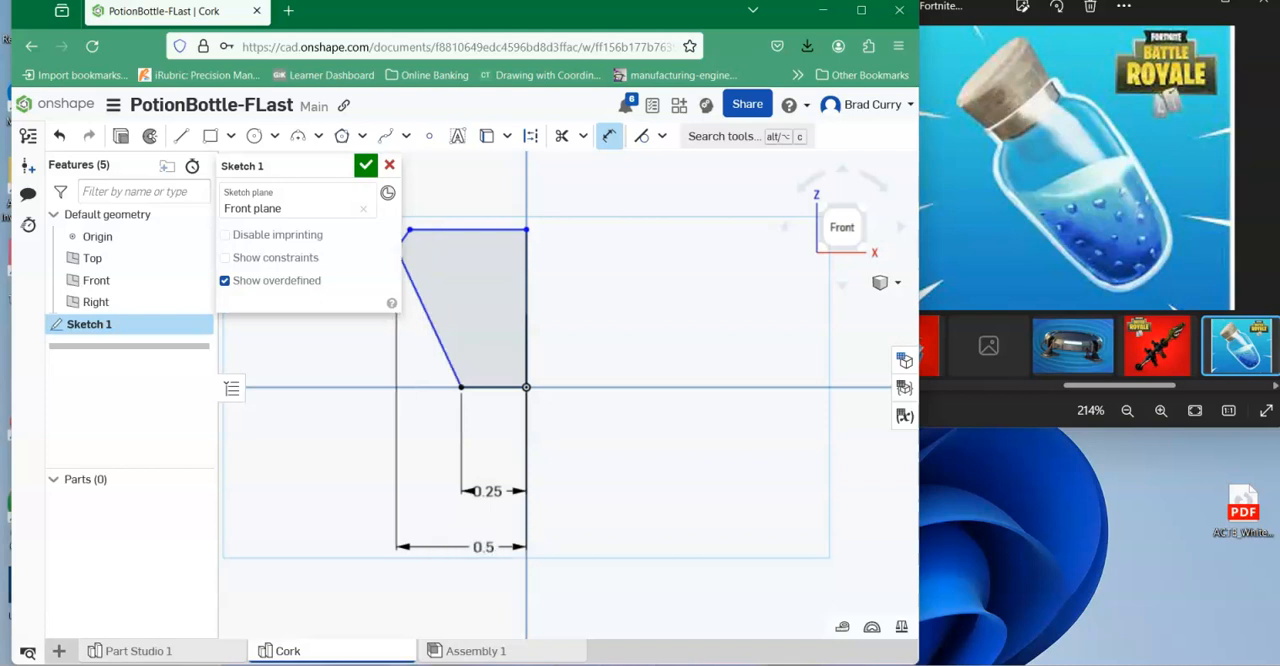
Dimension the cork profile's top edge at 0.45 in.
mouse_move(609, 360)
right_down()
mouse_move(743, 397)
mouse_move(763, 372)
right_up()
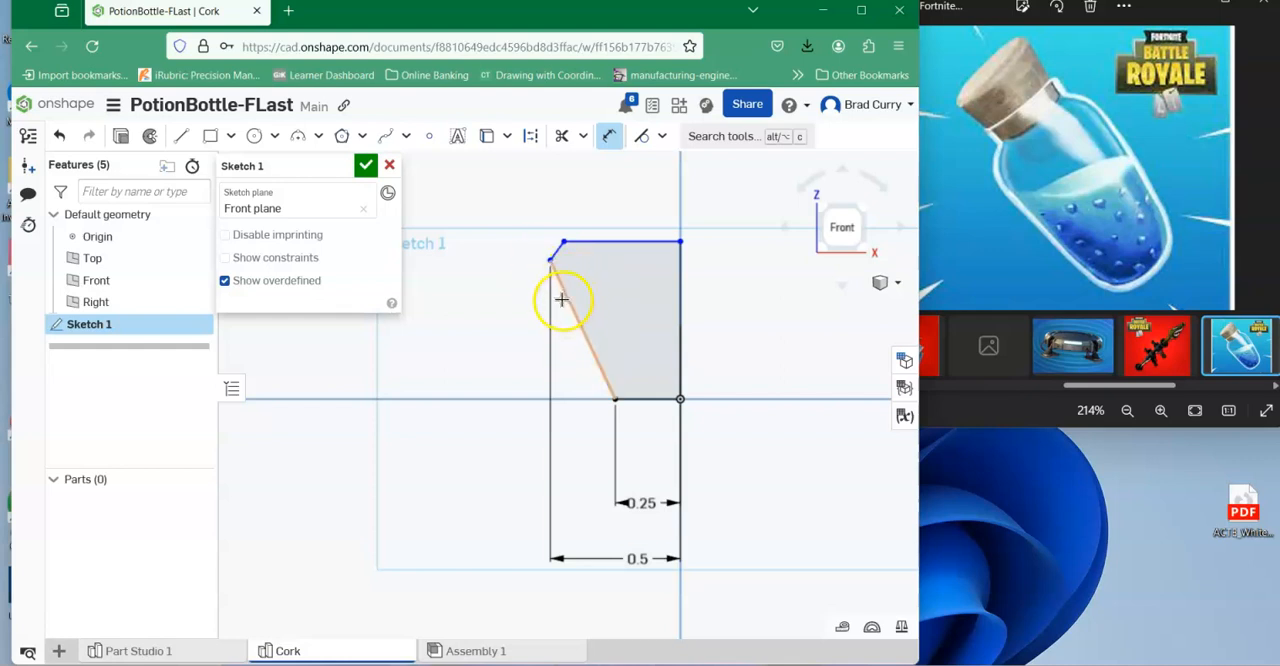
click(617, 241)
click(622, 194)
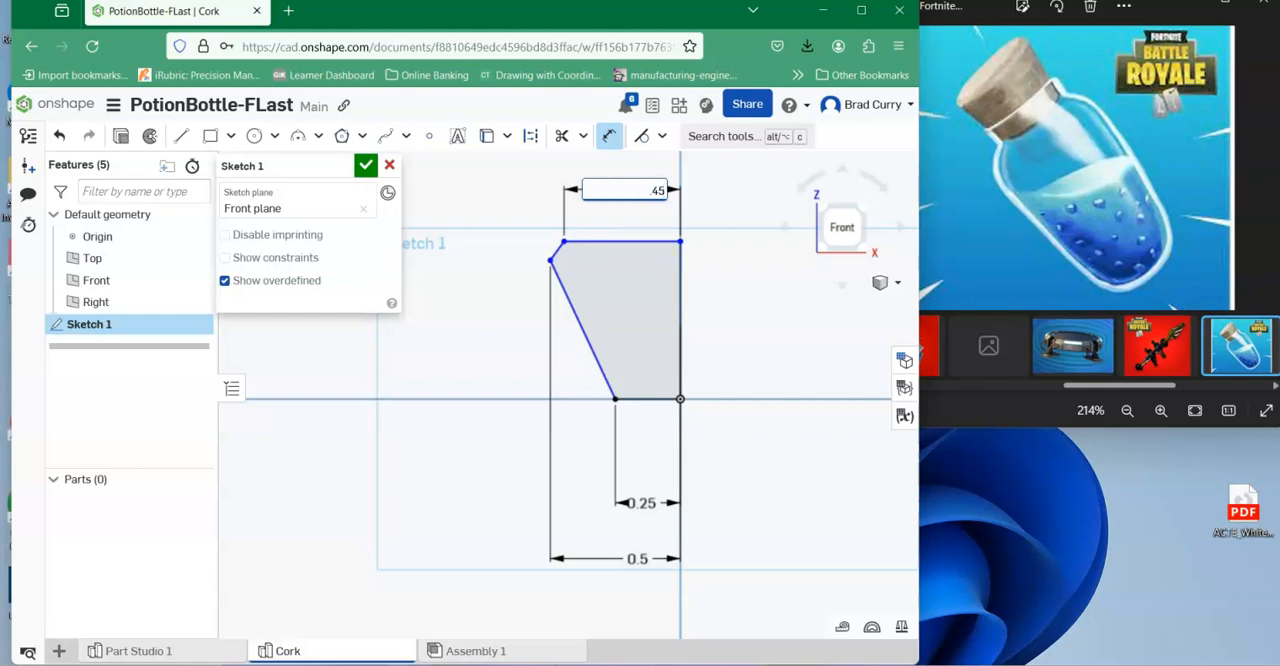
key(Return)
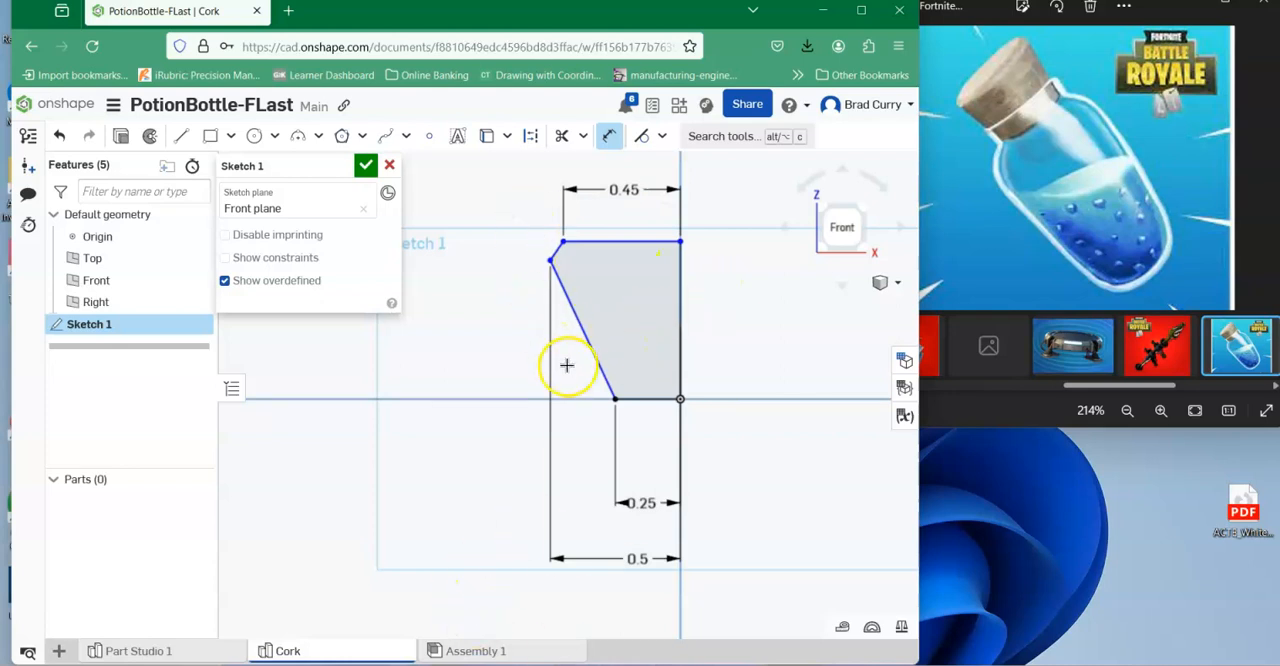
click(626, 242)
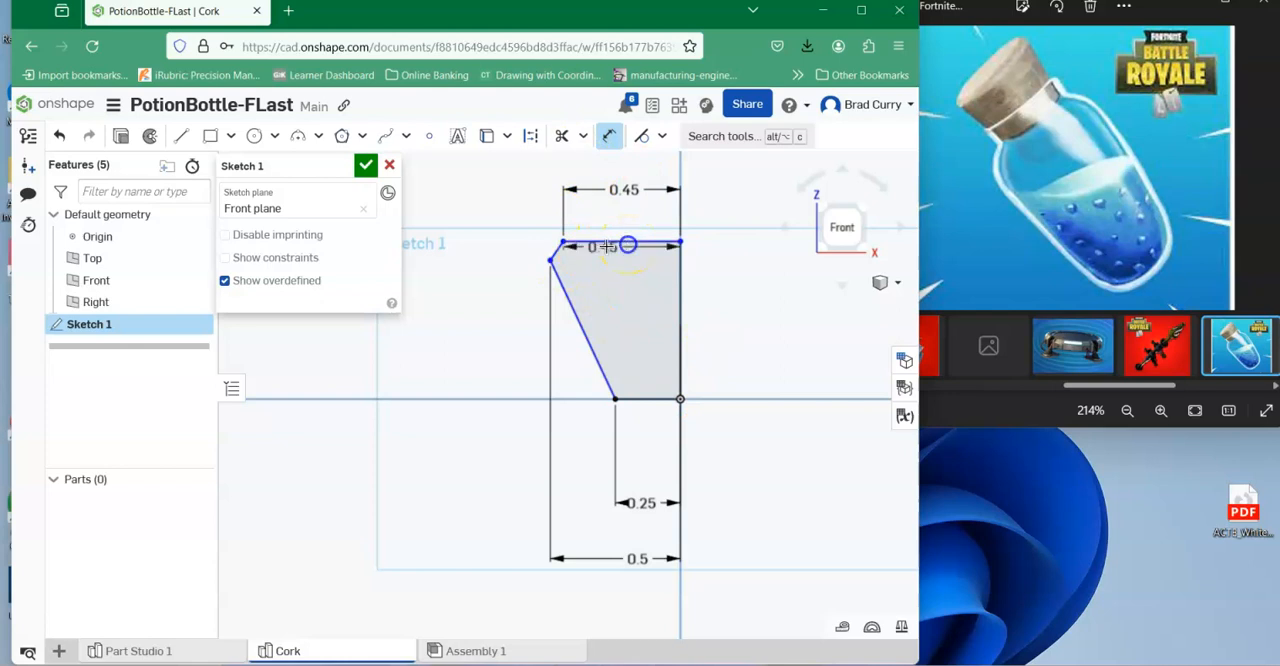
click(541, 259)
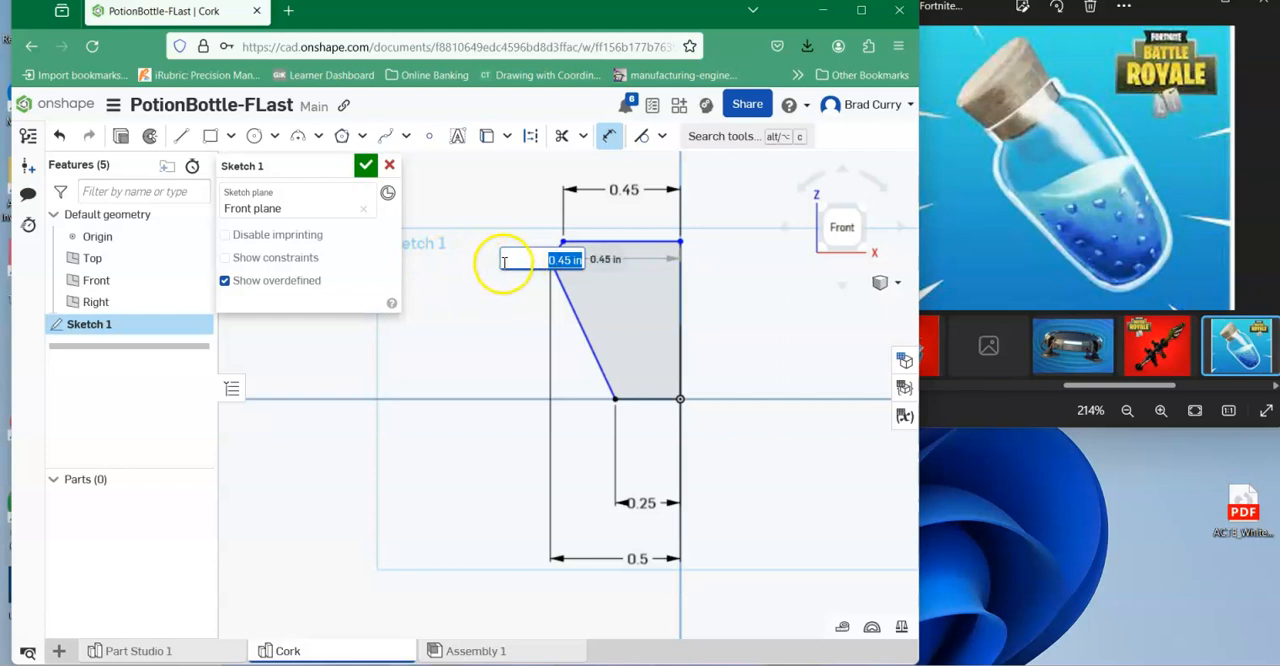
key(Return)
key(Escape)
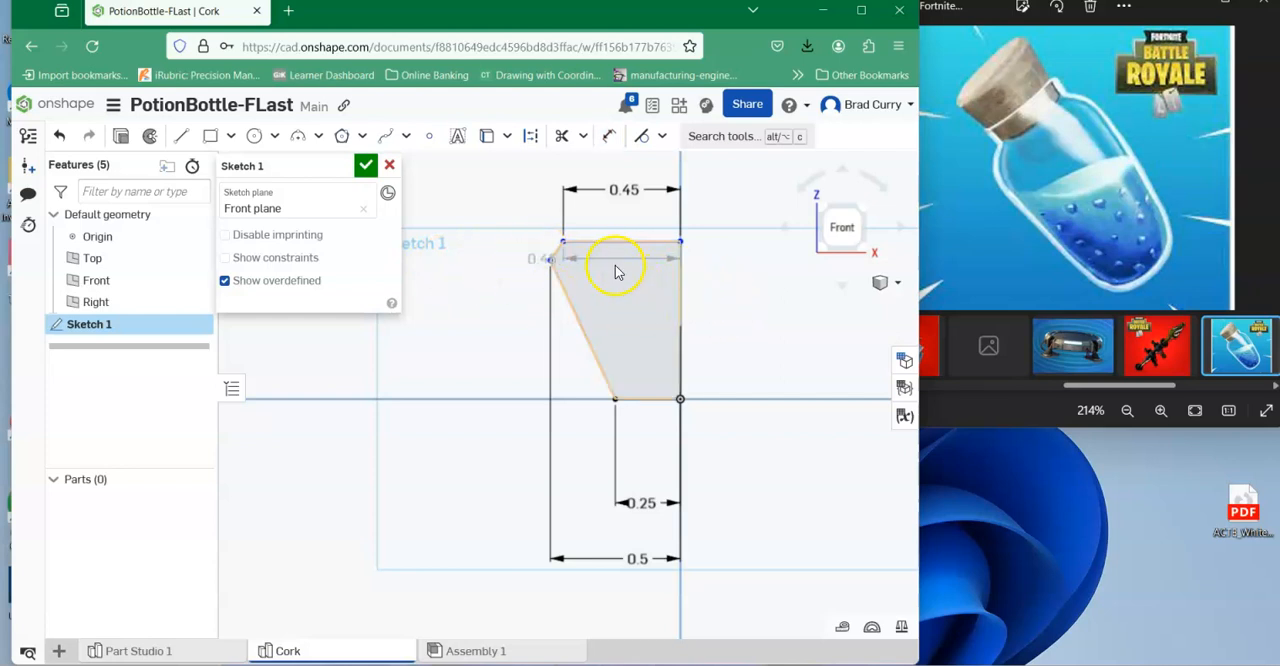
click(575, 260)
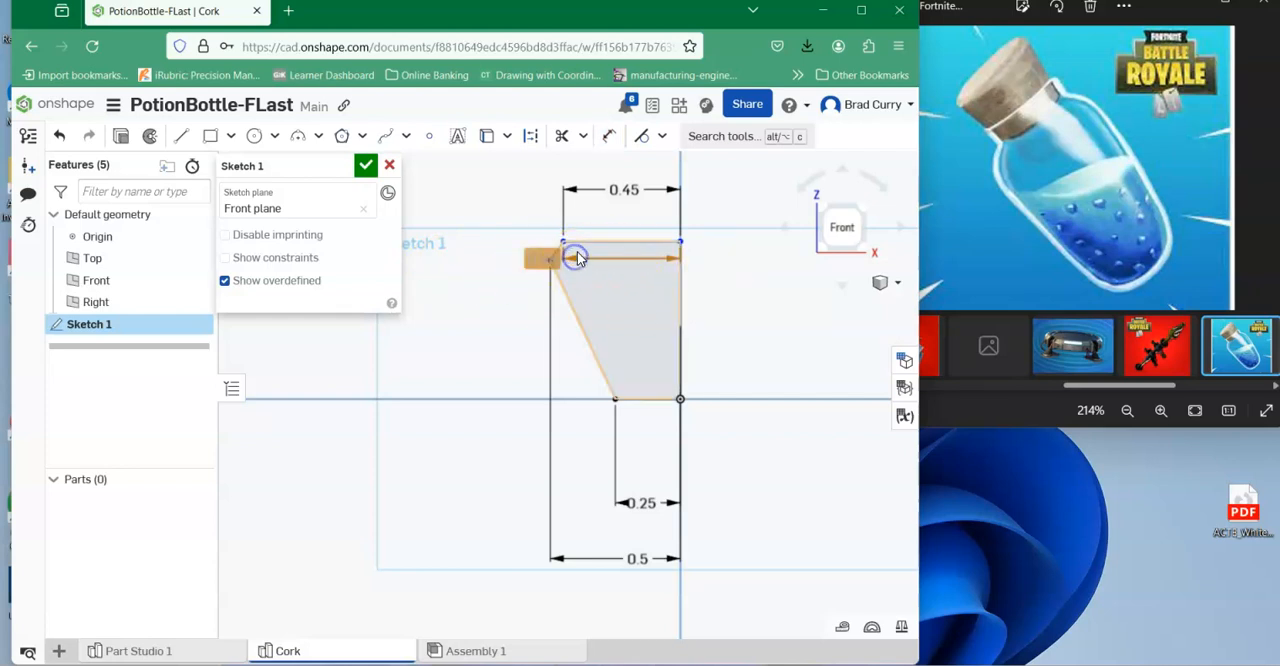
key(Delete)
Dimension the upper bevel's vertical height below the top edge at 0.05 in and revise it to 0.1 in.
click(609, 136)
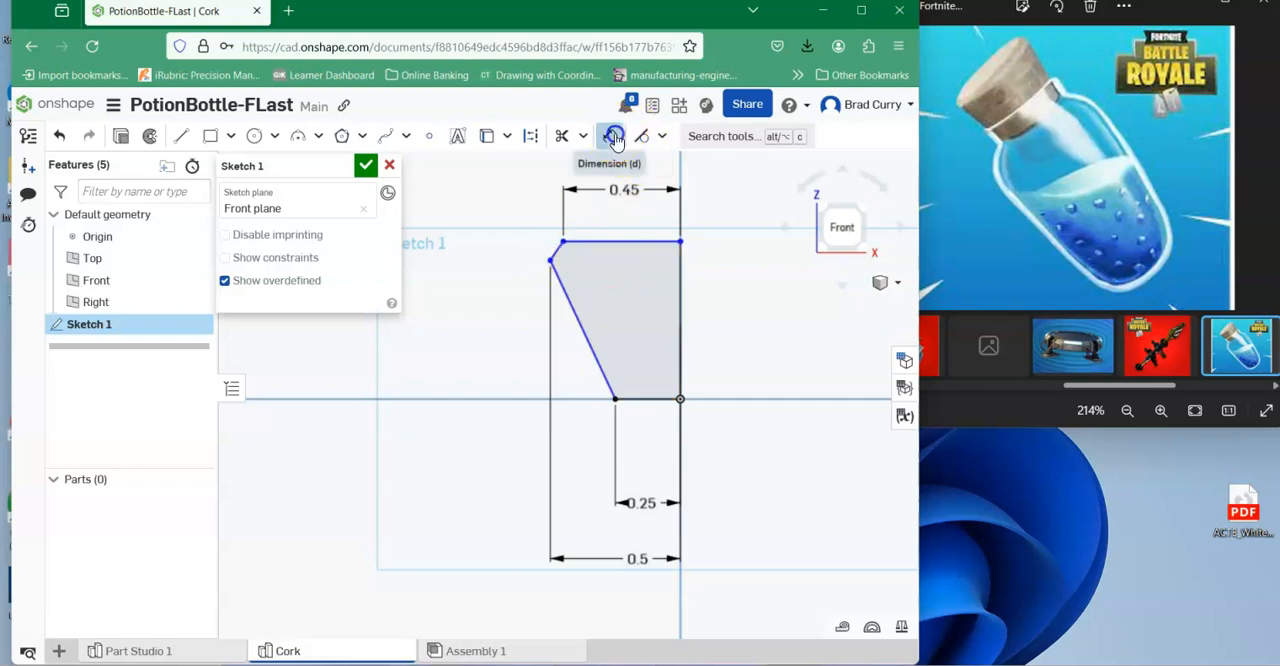
click(552, 261)
click(588, 241)
click(471, 250)
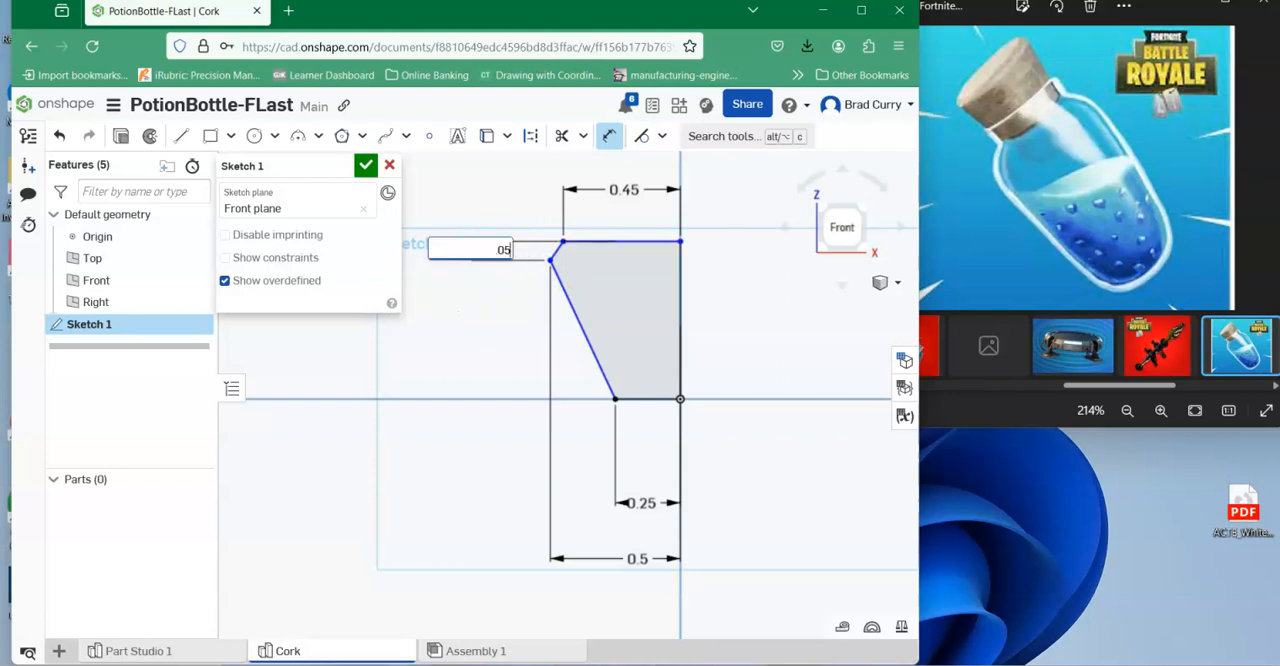
text(.05)
key(Return)
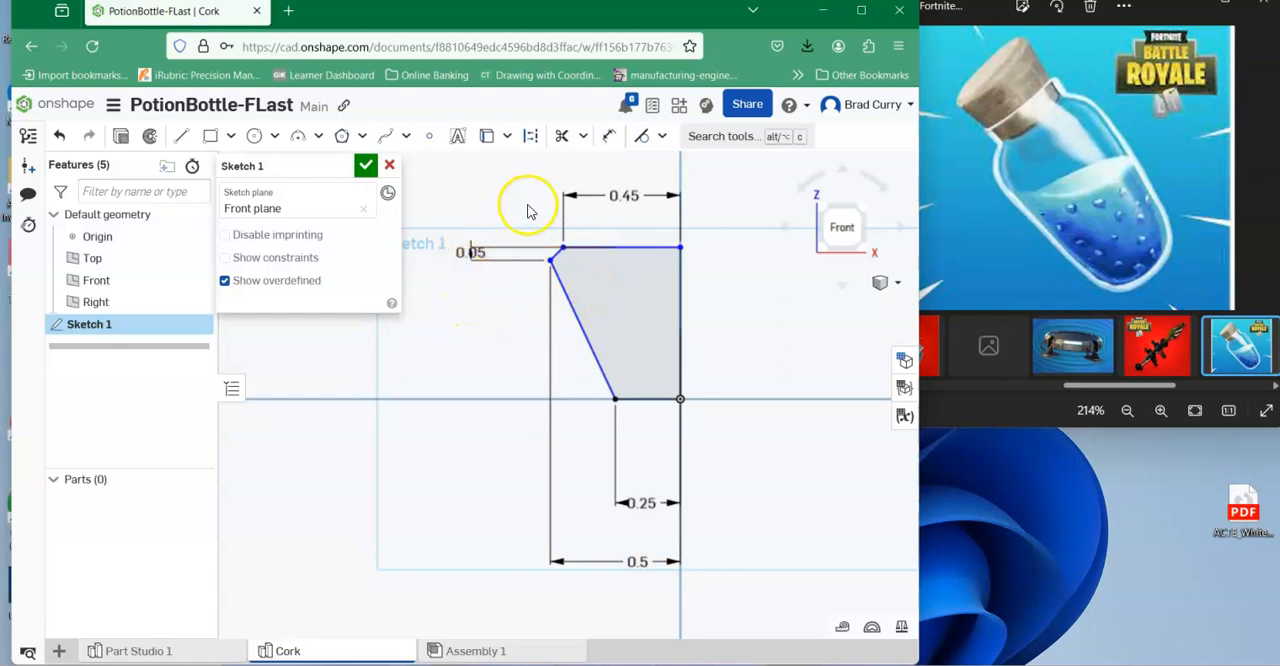
double_click(470, 251)
key(Return)
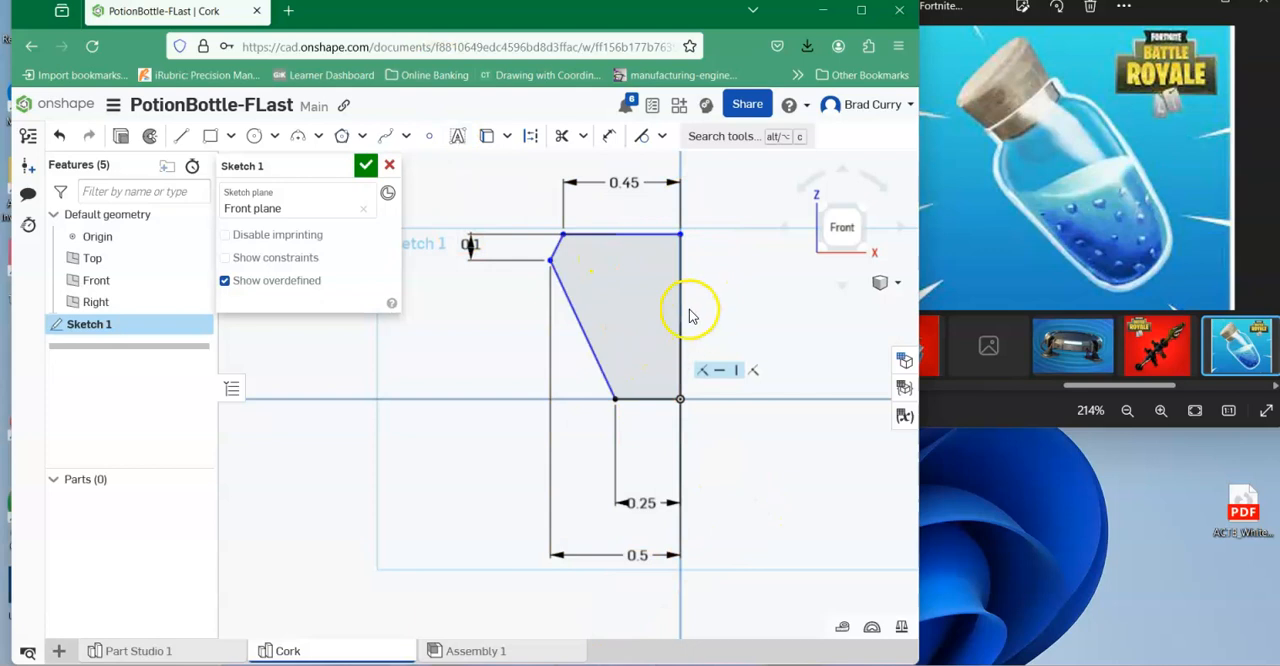
Dimension the cork profile's vertical axis edge at 0.75 in.
click(609, 136)
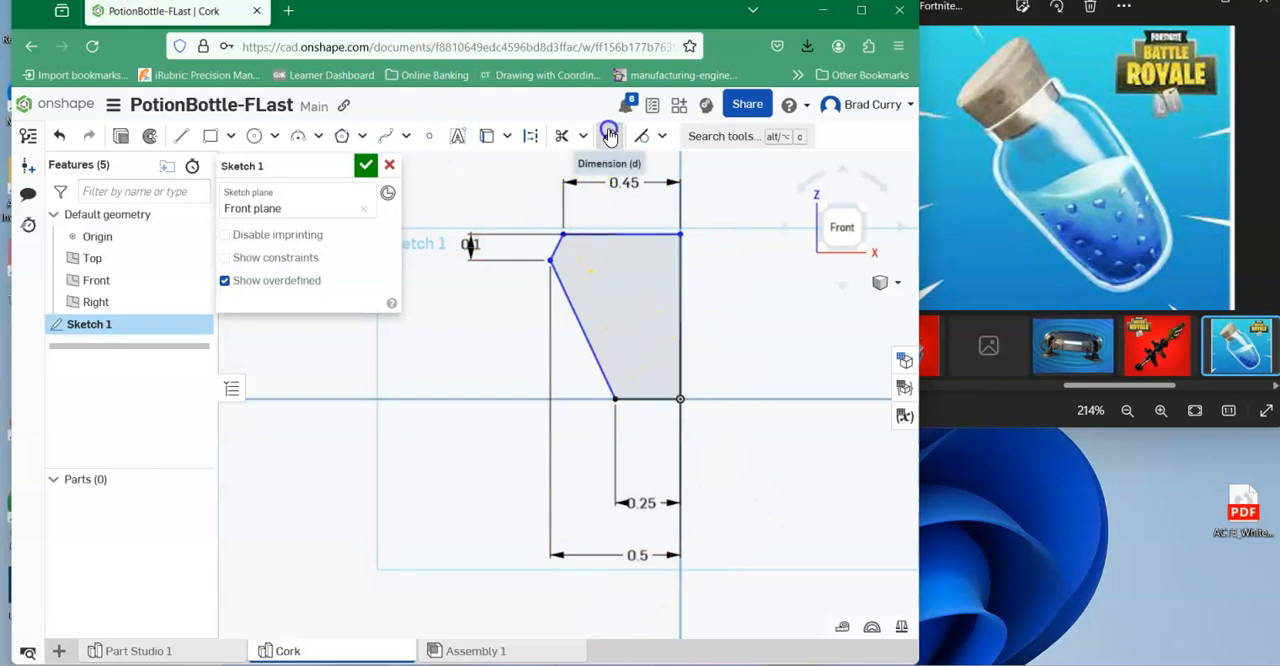
click(680, 294)
click(746, 312)
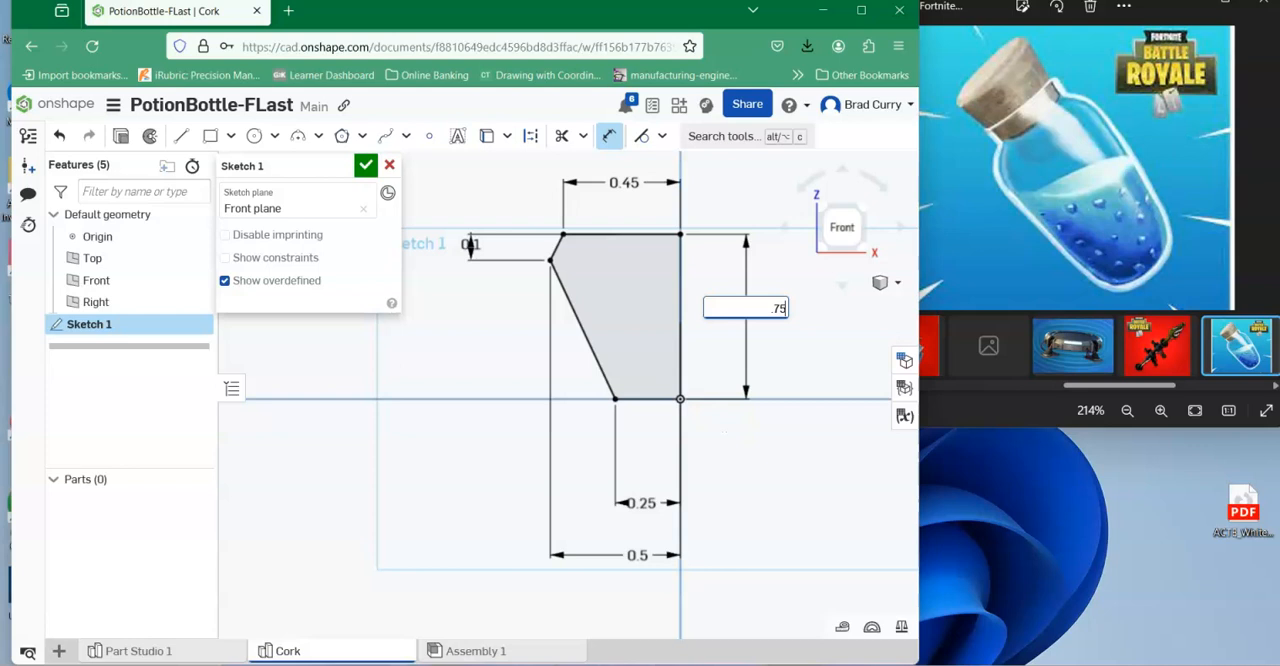
key(Return)
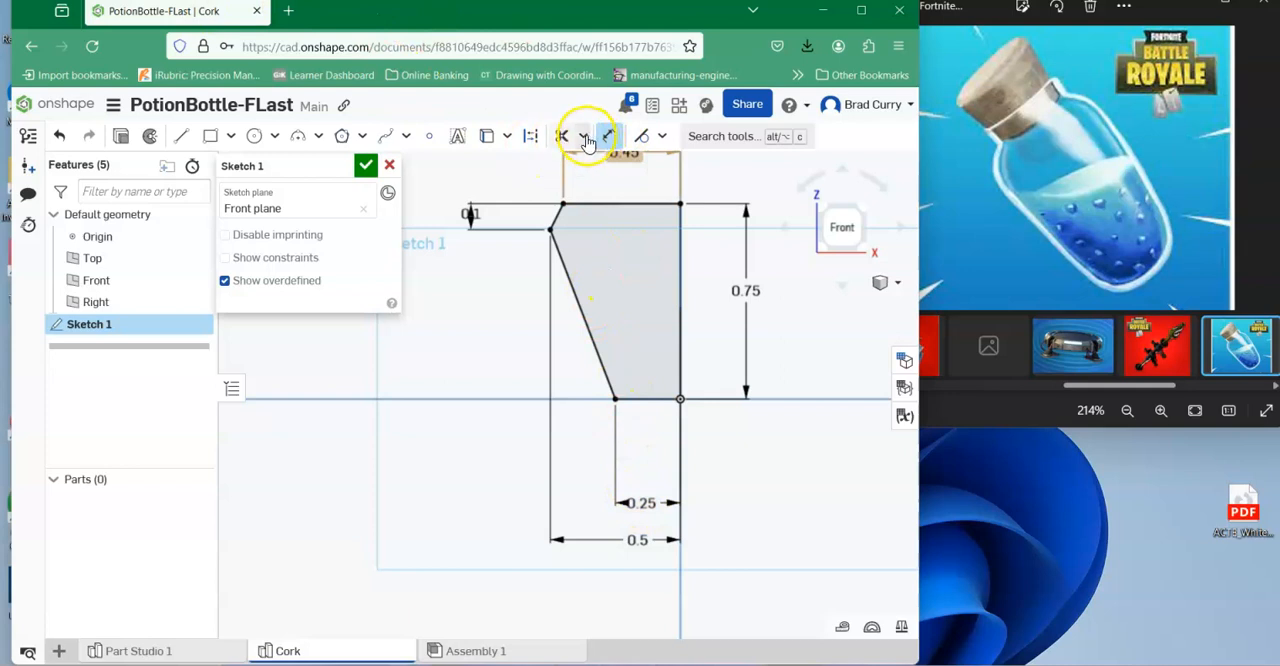
Fillet the corner between the slanted side and the bottom edge of the cork profile with a 0.1 in radius.
click(585, 139)
click(585, 166)
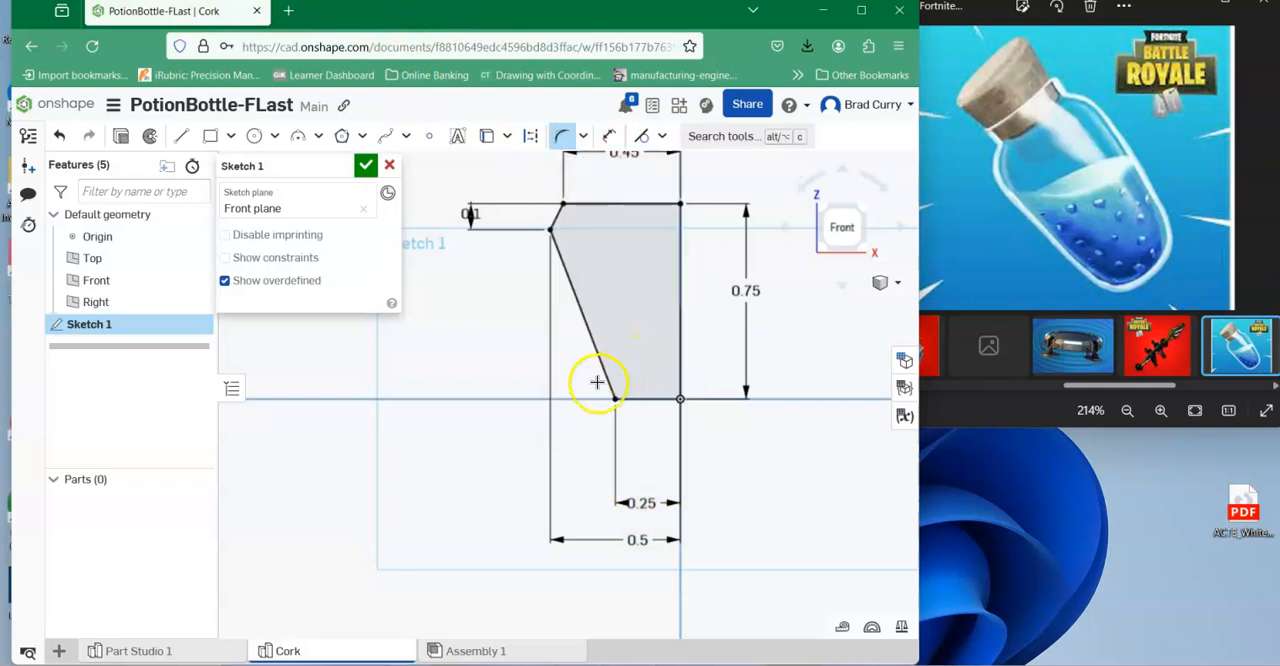
click(605, 376)
click(634, 399)
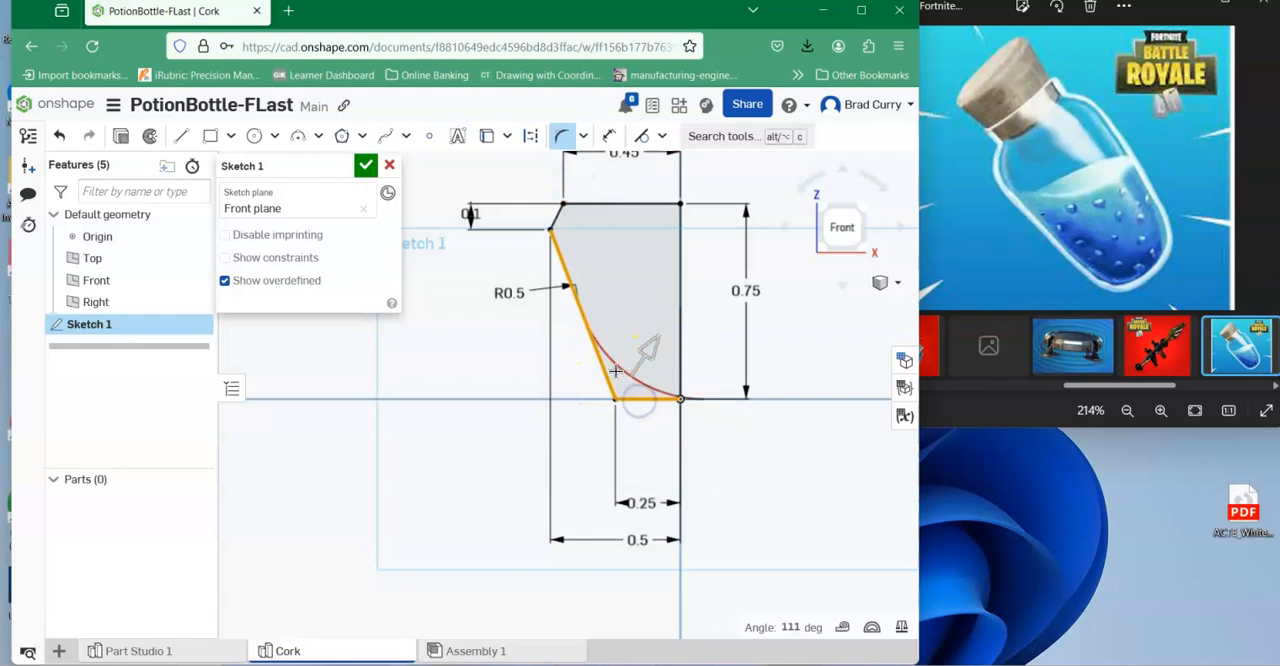
double_click(502, 295)
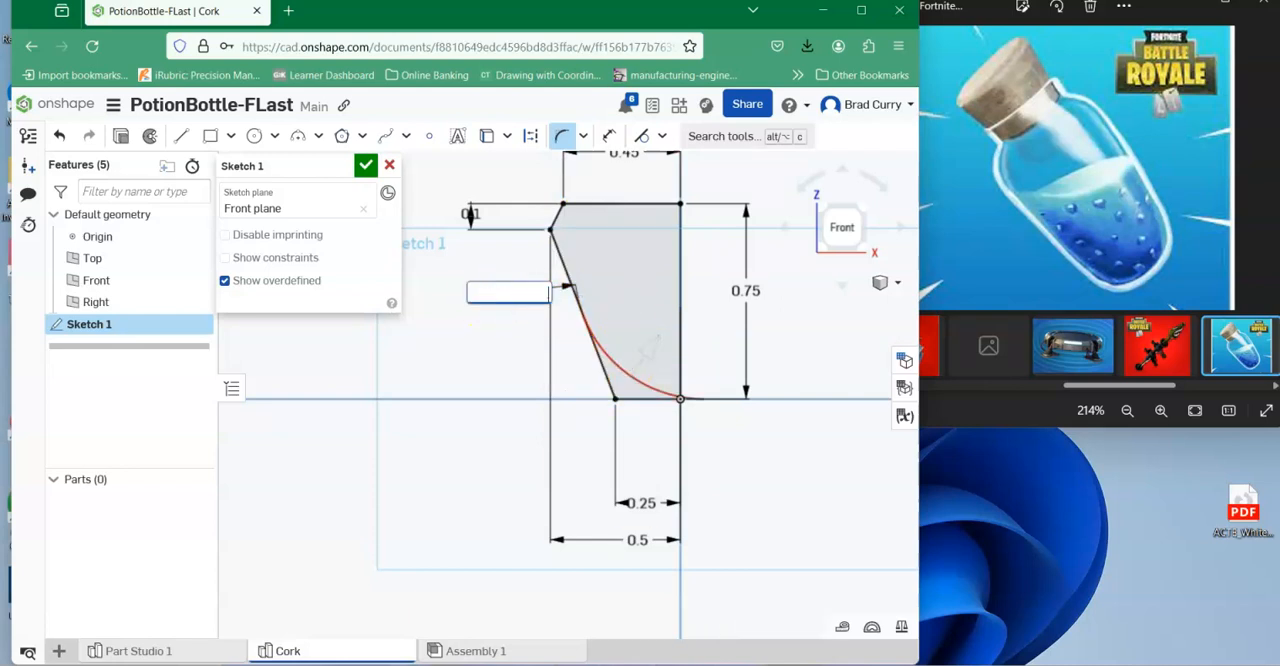
key(Return)
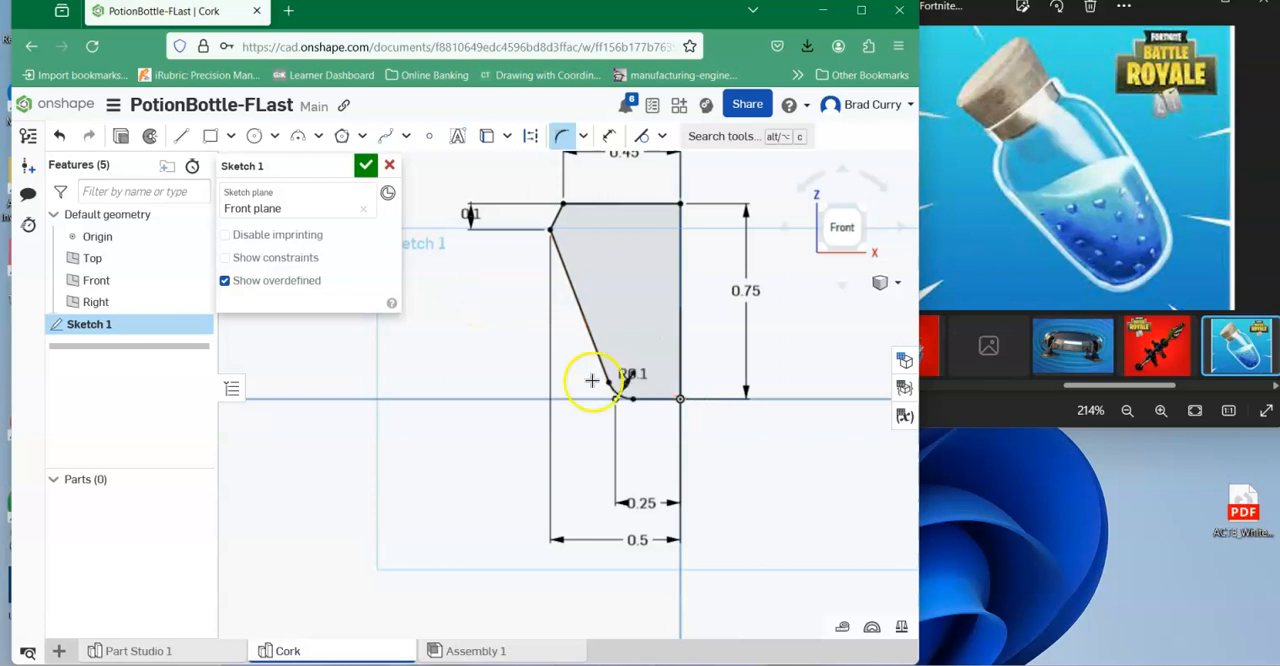
scroll(586, 417, up, 1)
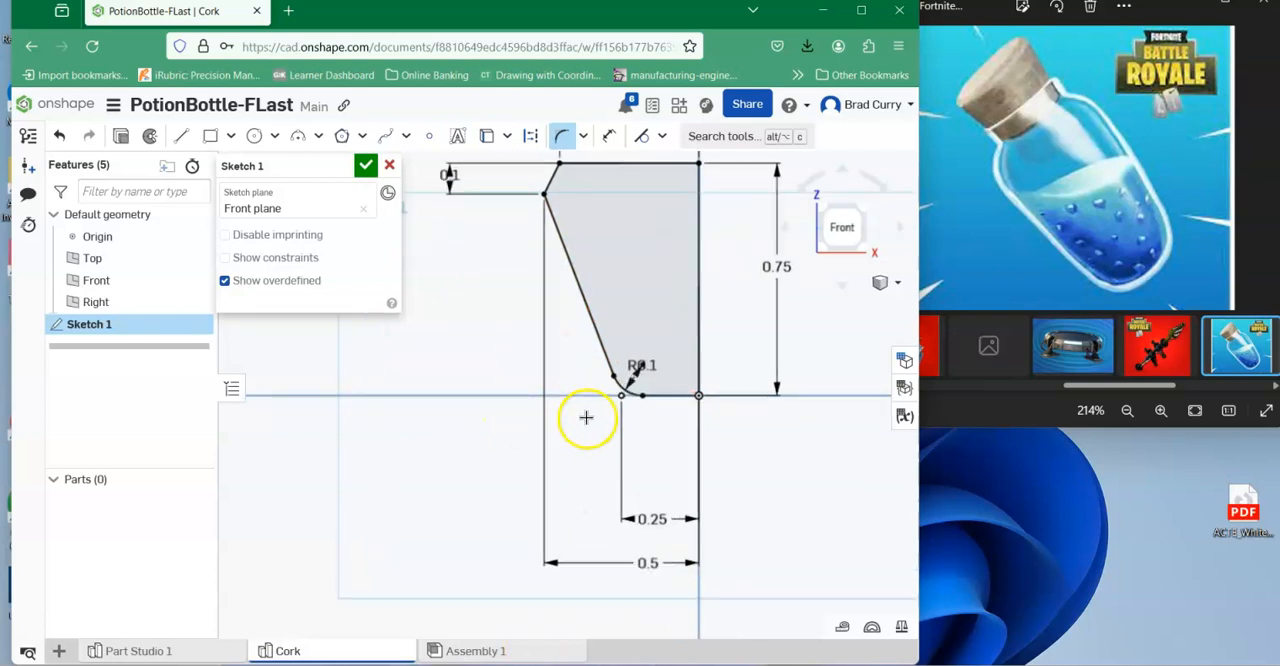
scroll(586, 417, up, 1)
scroll(674, 400, down, 3)
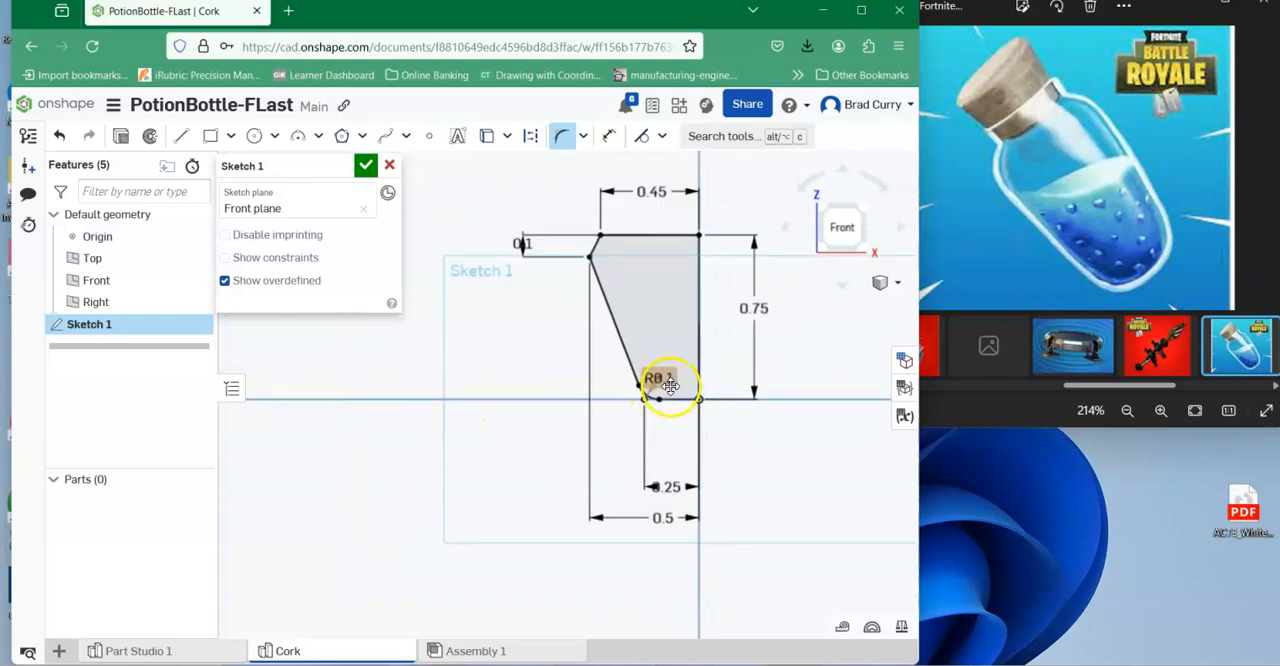
key(Escape)
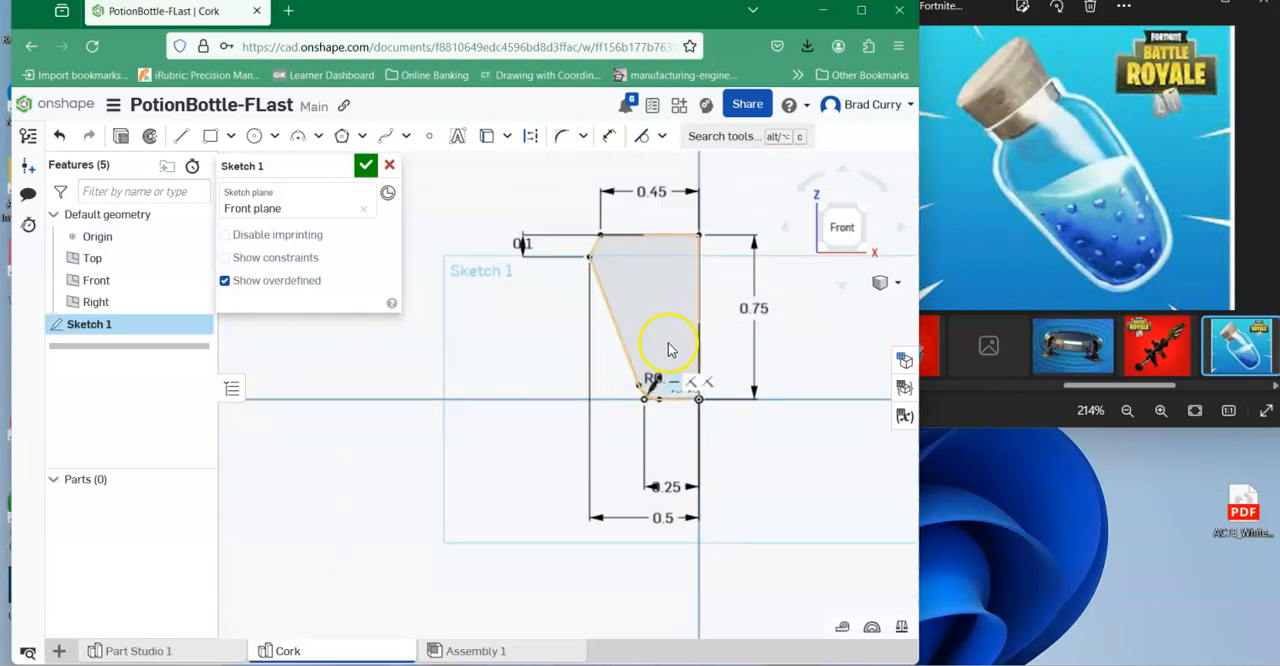
Set the radius of the cork profile's bottom corner fillet to 0.05 in.
middle_drag(637, 394, 581, 411)
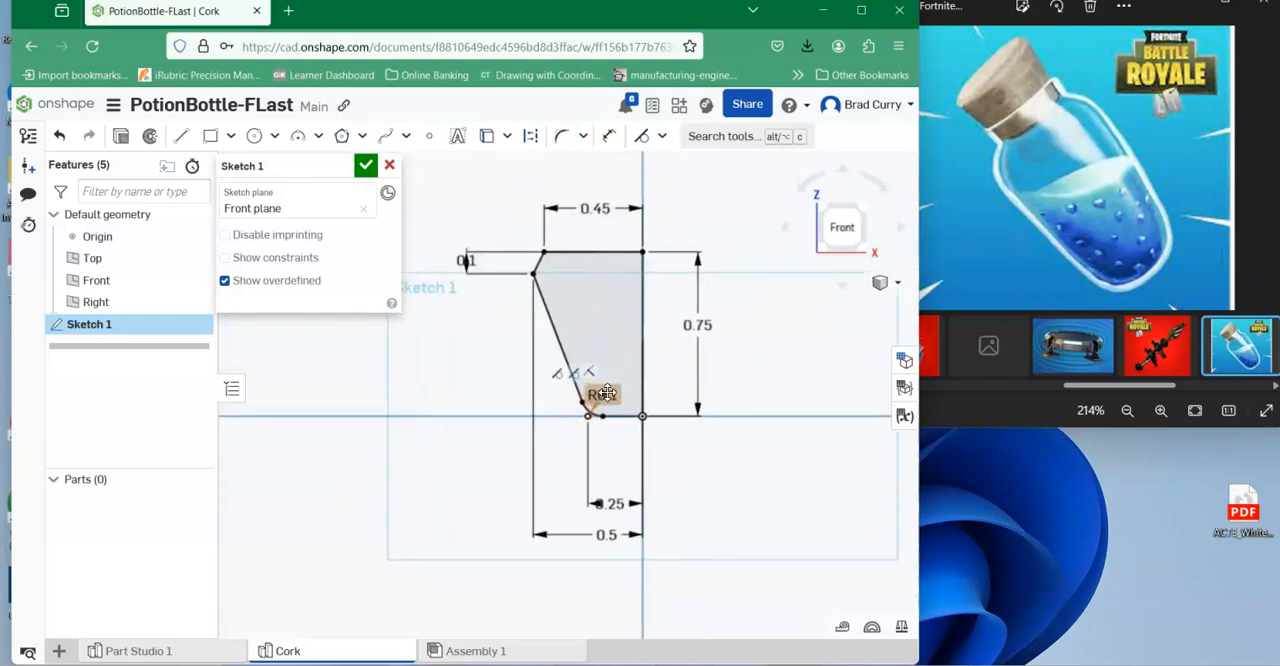
double_click(607, 394)
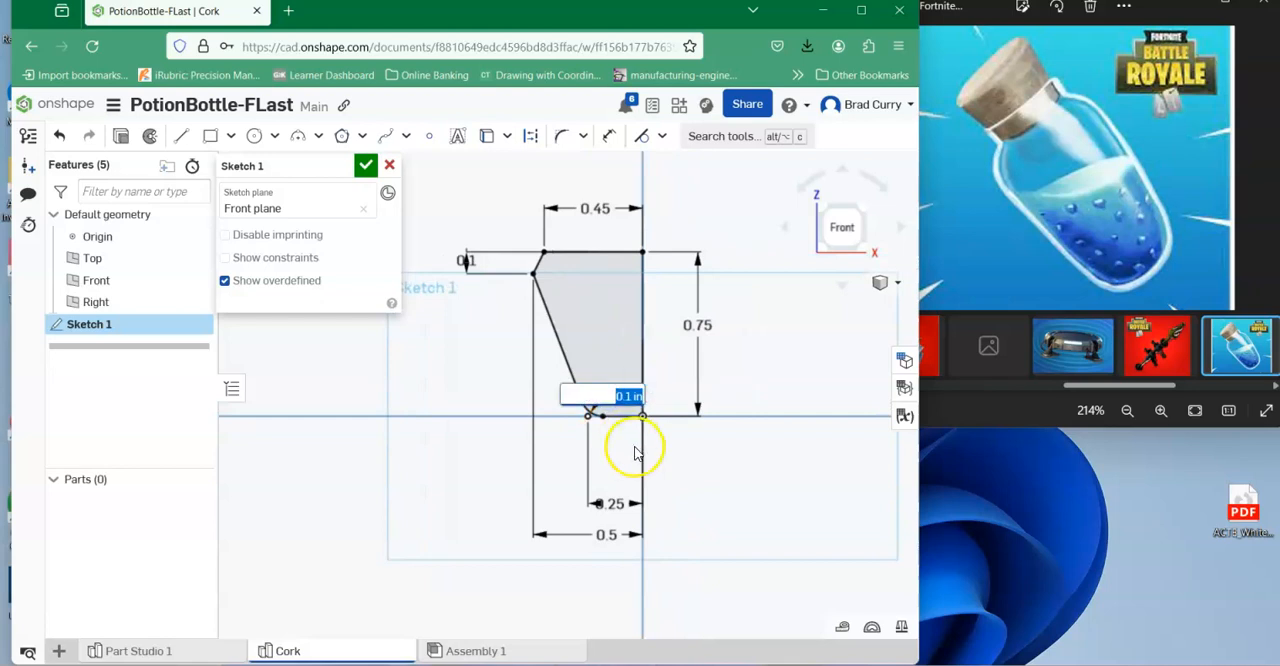
text(0.05)
key(Return)
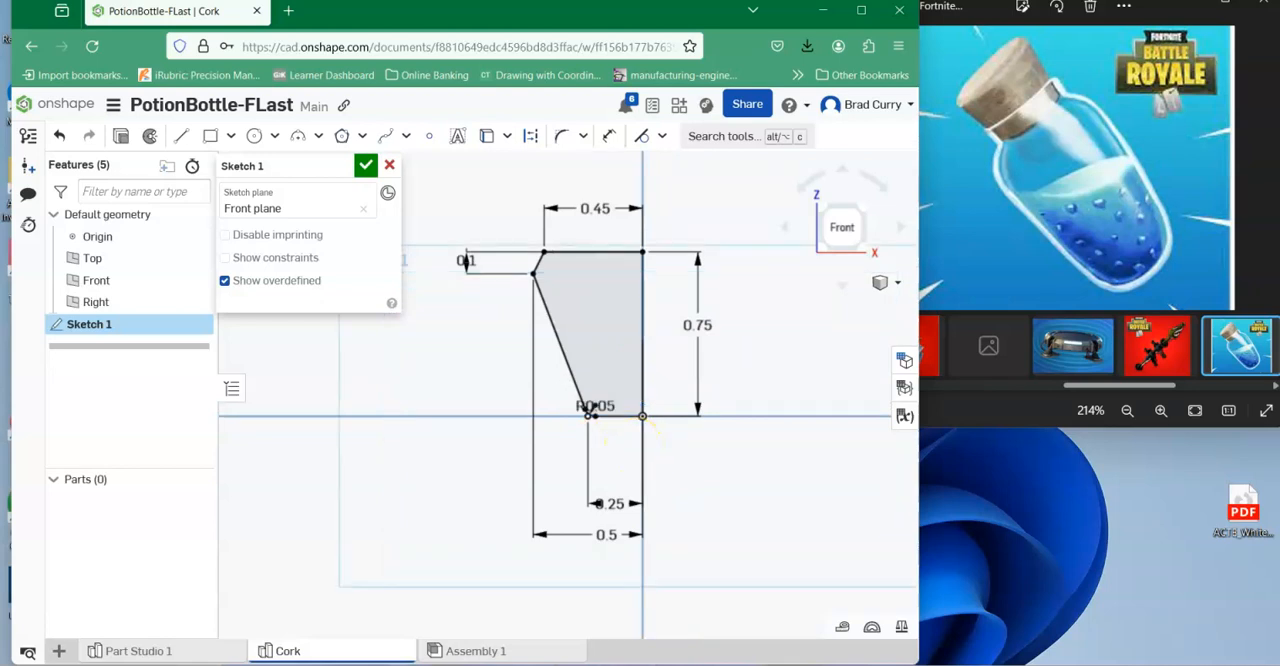
scroll(530, 395, up, 3)
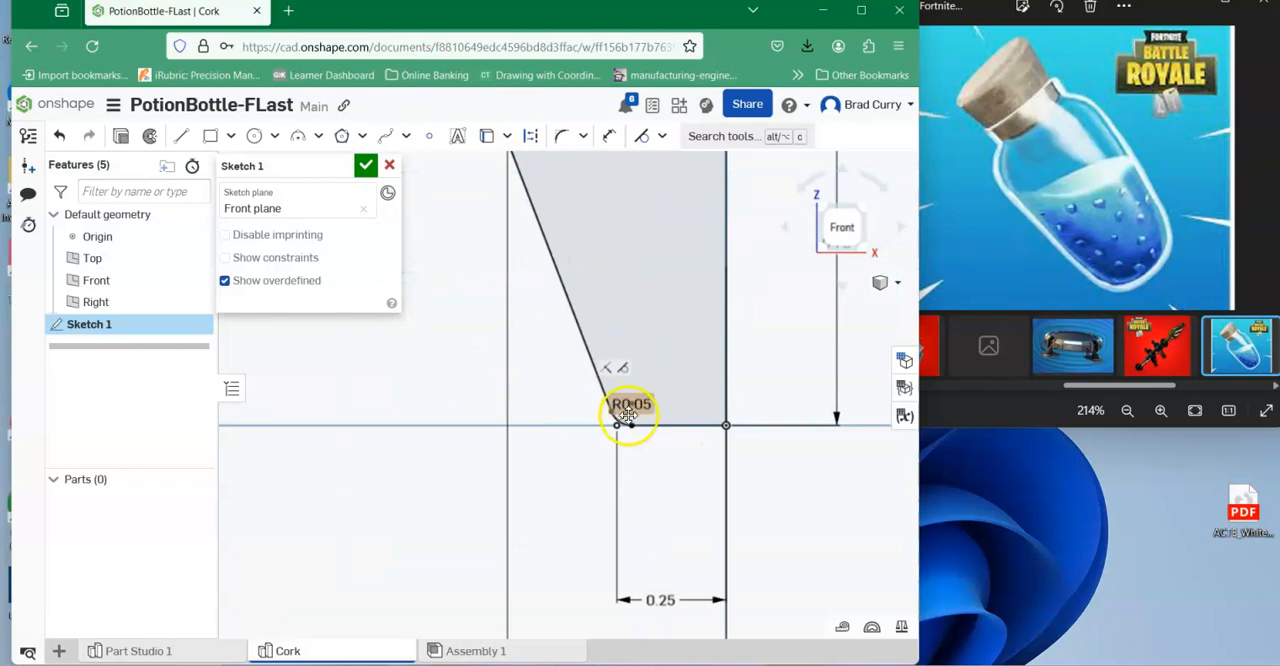
Finish the cork sketch and revolve its profile fully around the vertical axis edge as a new solid.
scroll(630, 420, down, 4)
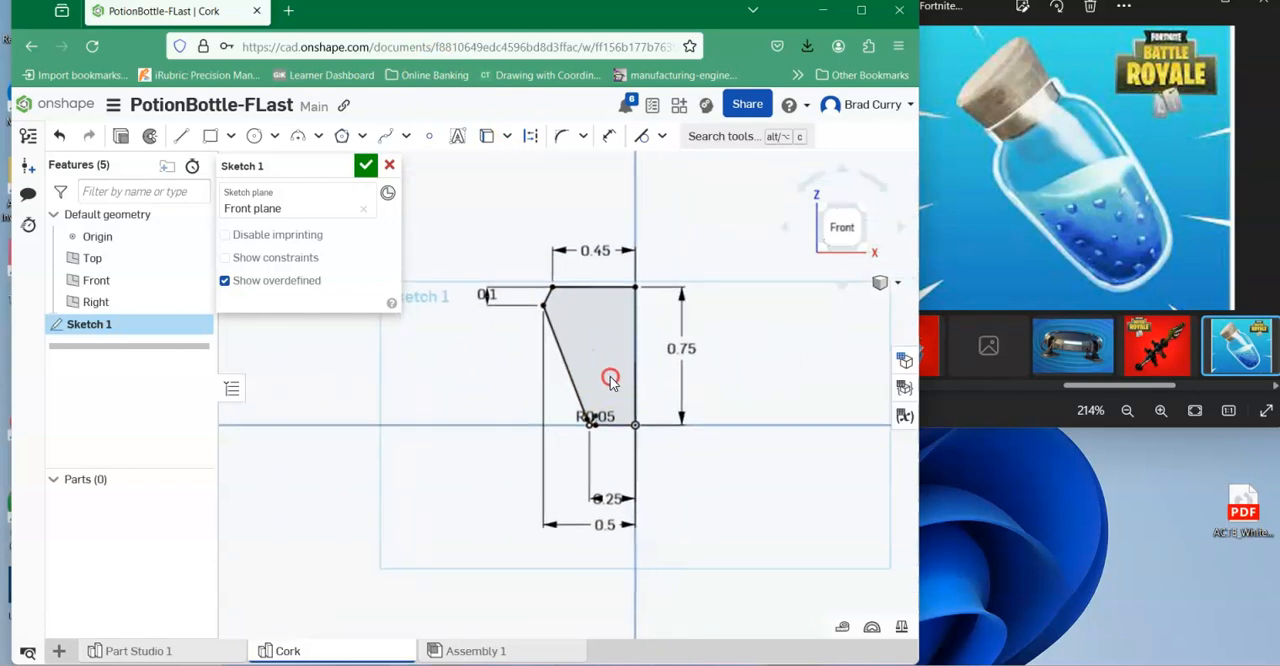
click(365, 166)
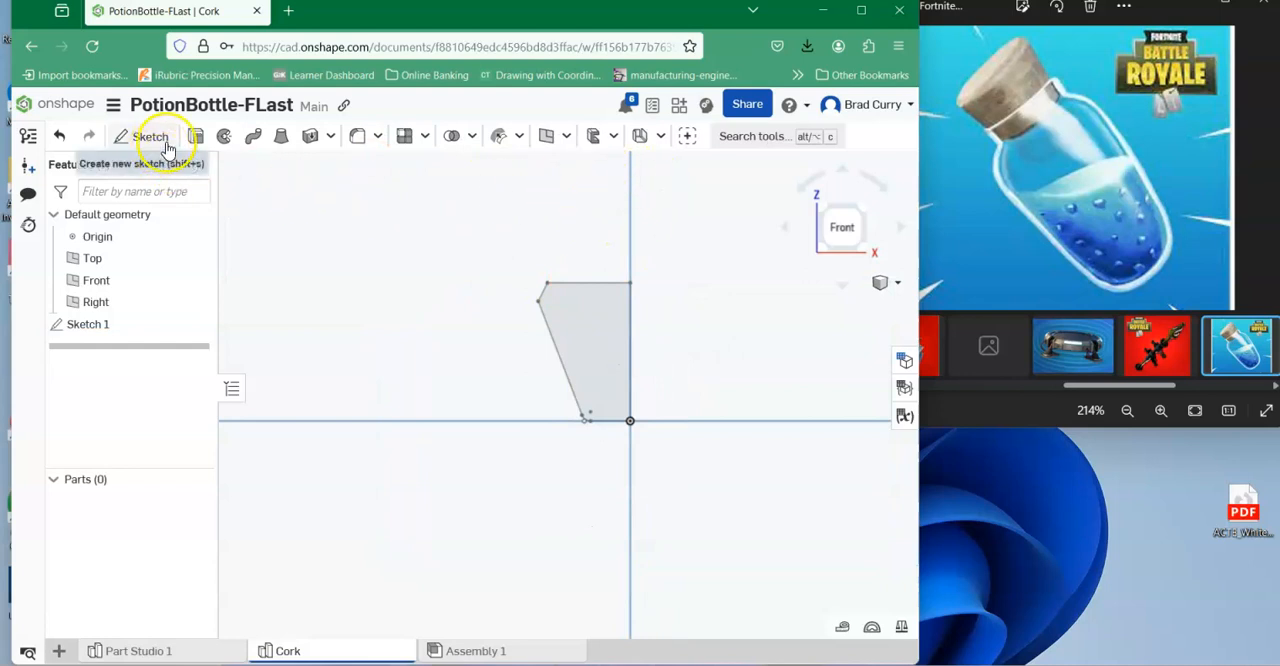
click(224, 136)
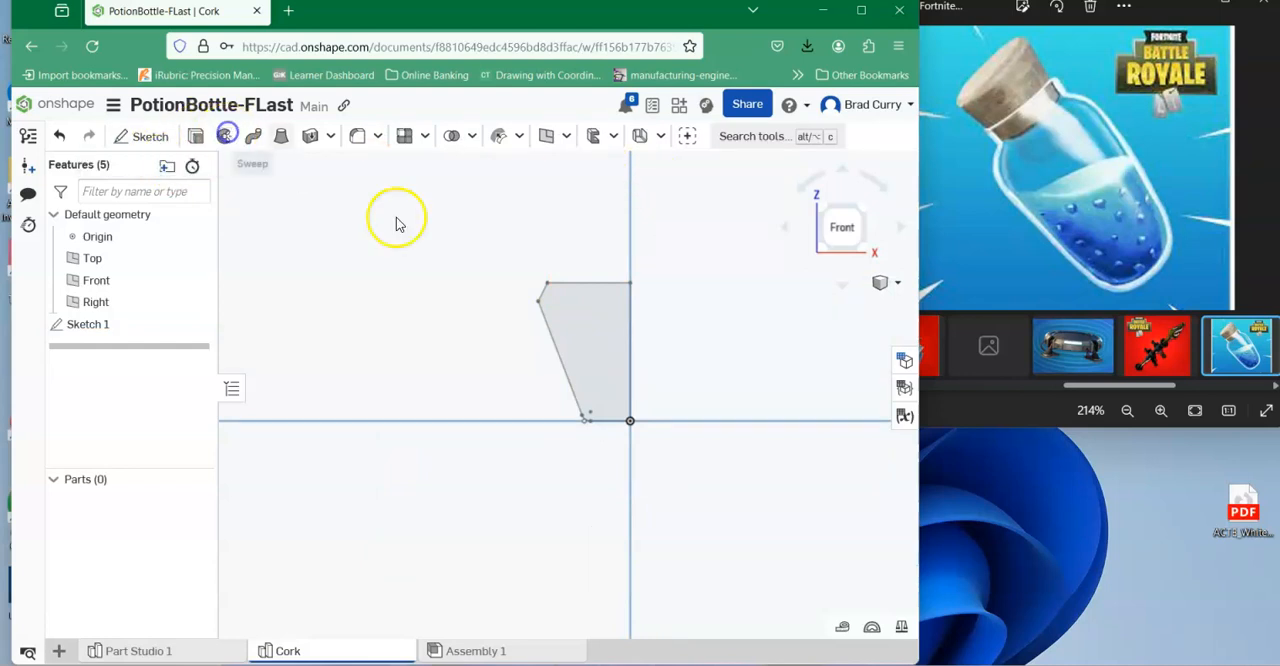
click(575, 317)
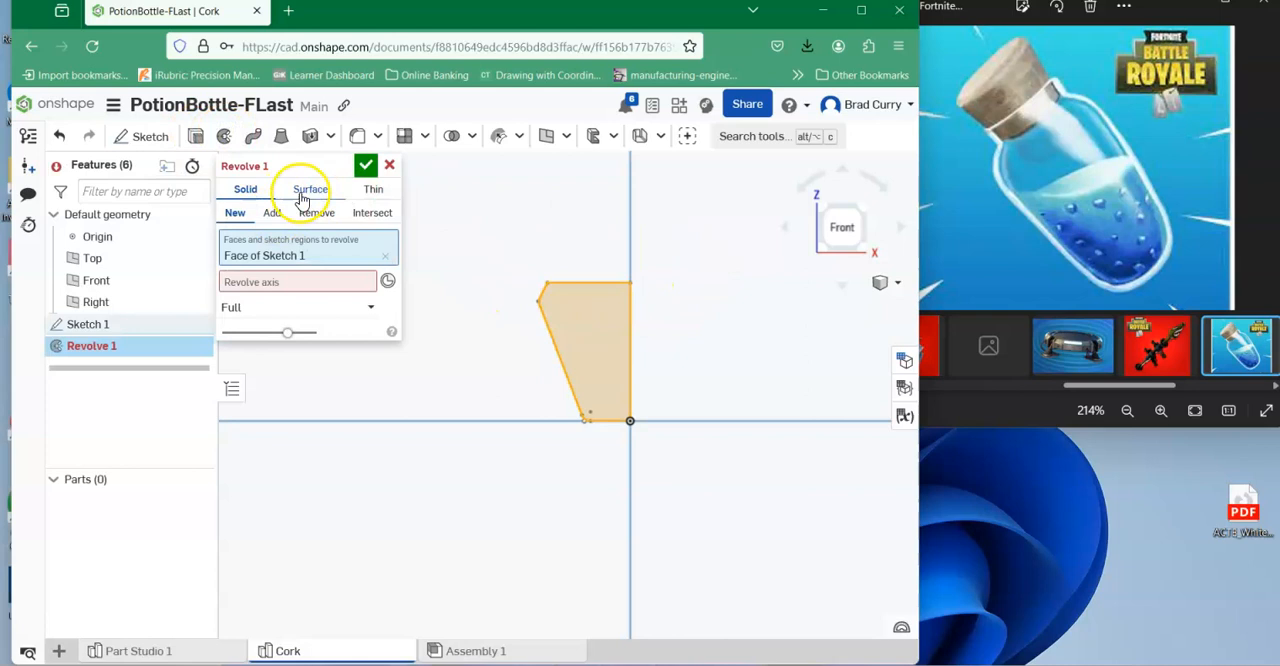
click(277, 281)
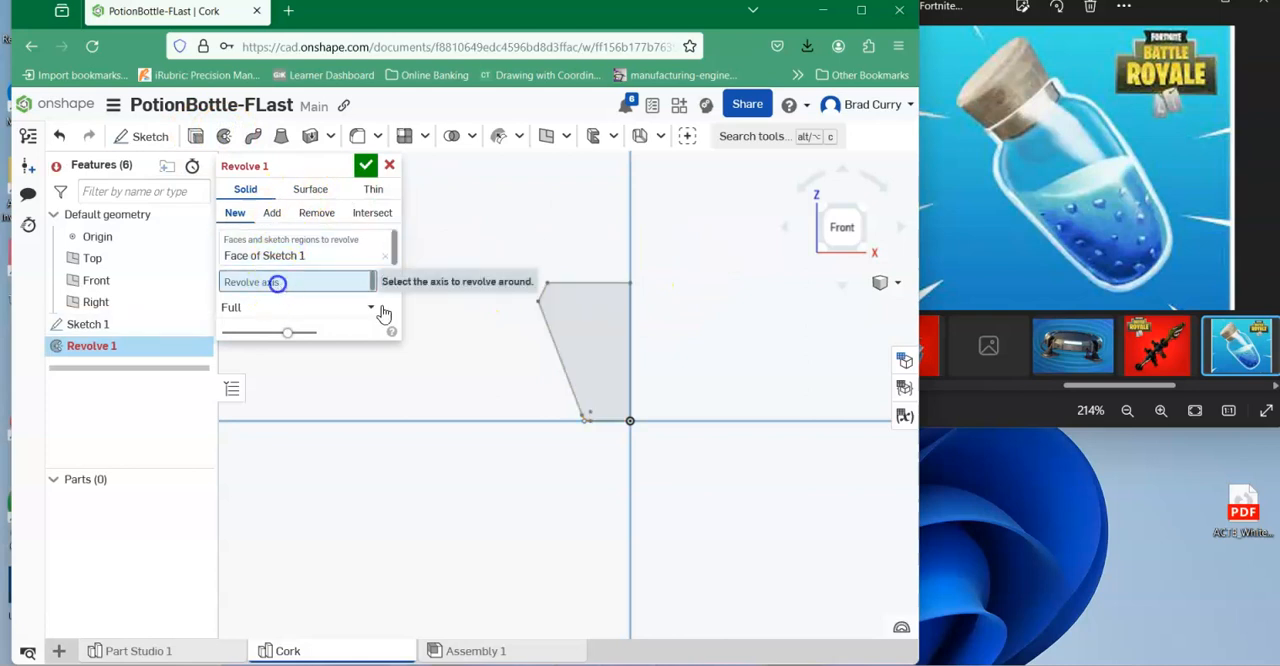
click(631, 333)
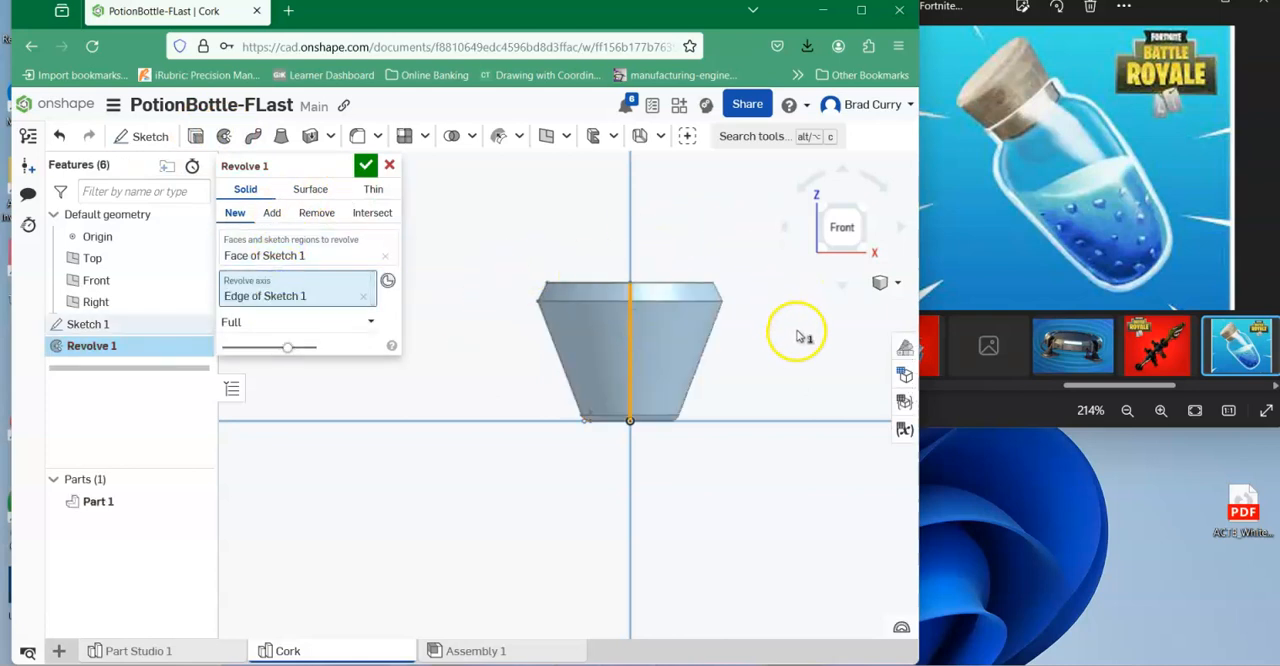
key(Caps_Lock)
mouse_move(797, 330)
middle_down()
mouse_move(791, 346)
mouse_move(787, 316)
middle_up()
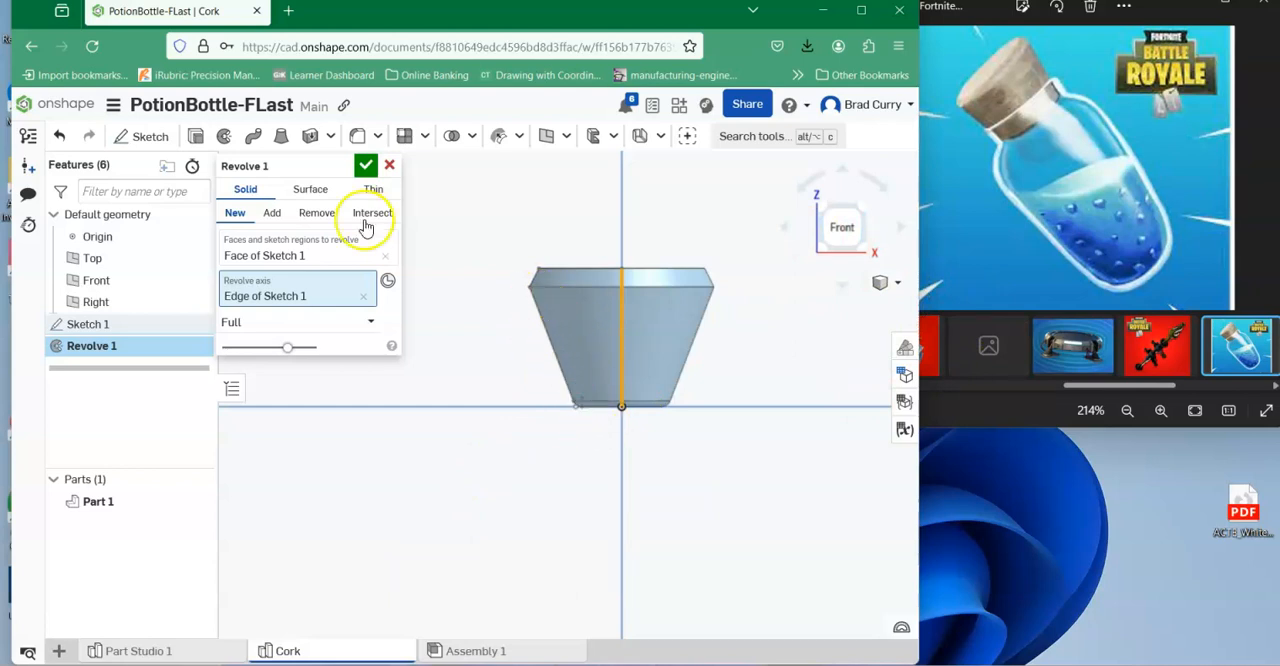
click(364, 168)
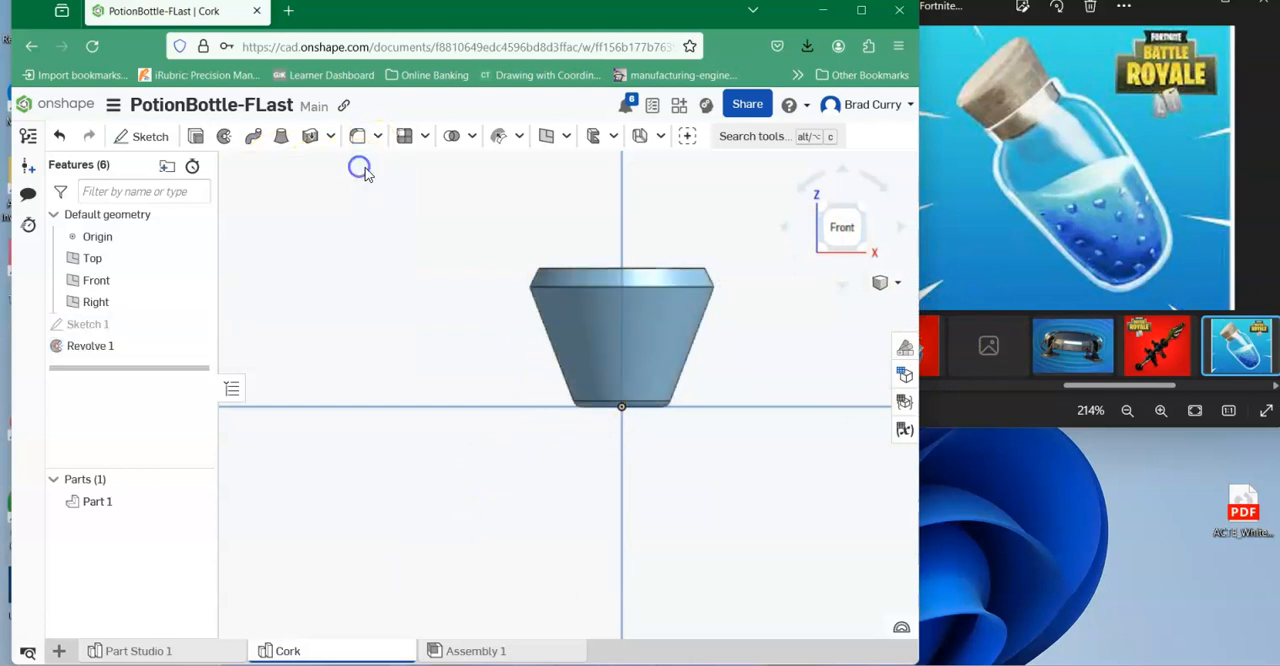
Edit the cork sketch to set the bottom edge's horizontal dimension from the axis to 0.35 in, and accept the sketch.
right_click(91, 327)
click(143, 366)
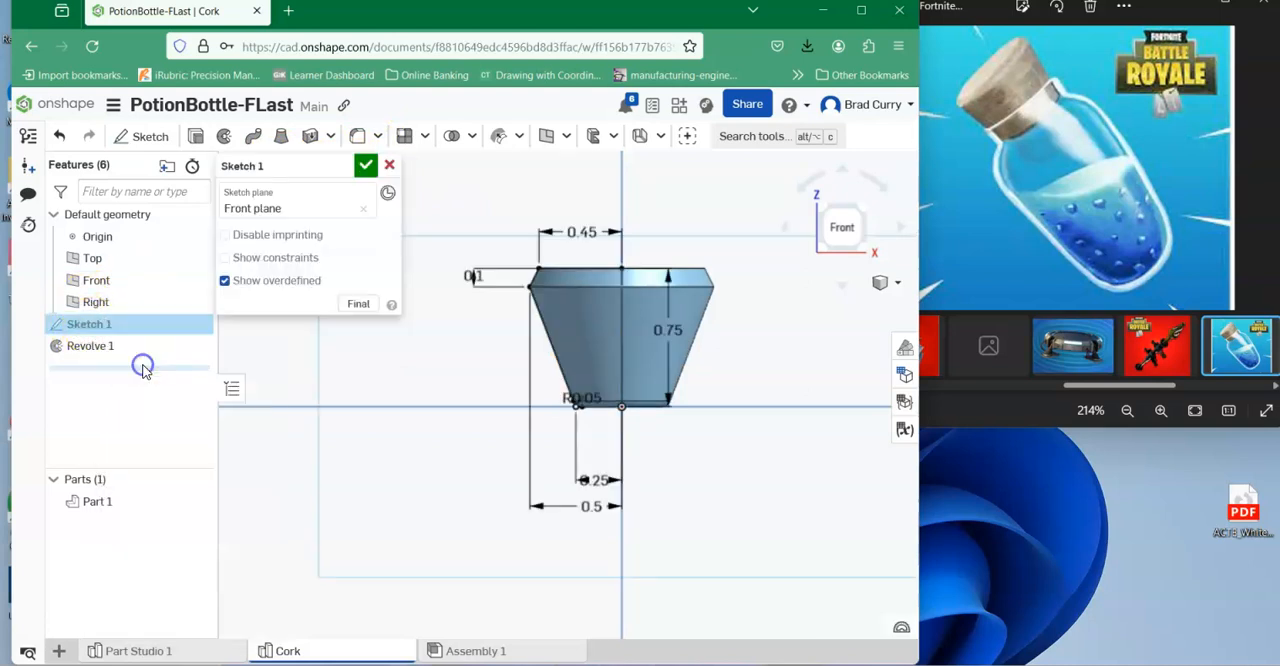
double_click(600, 483)
text(.35)
key(Return)
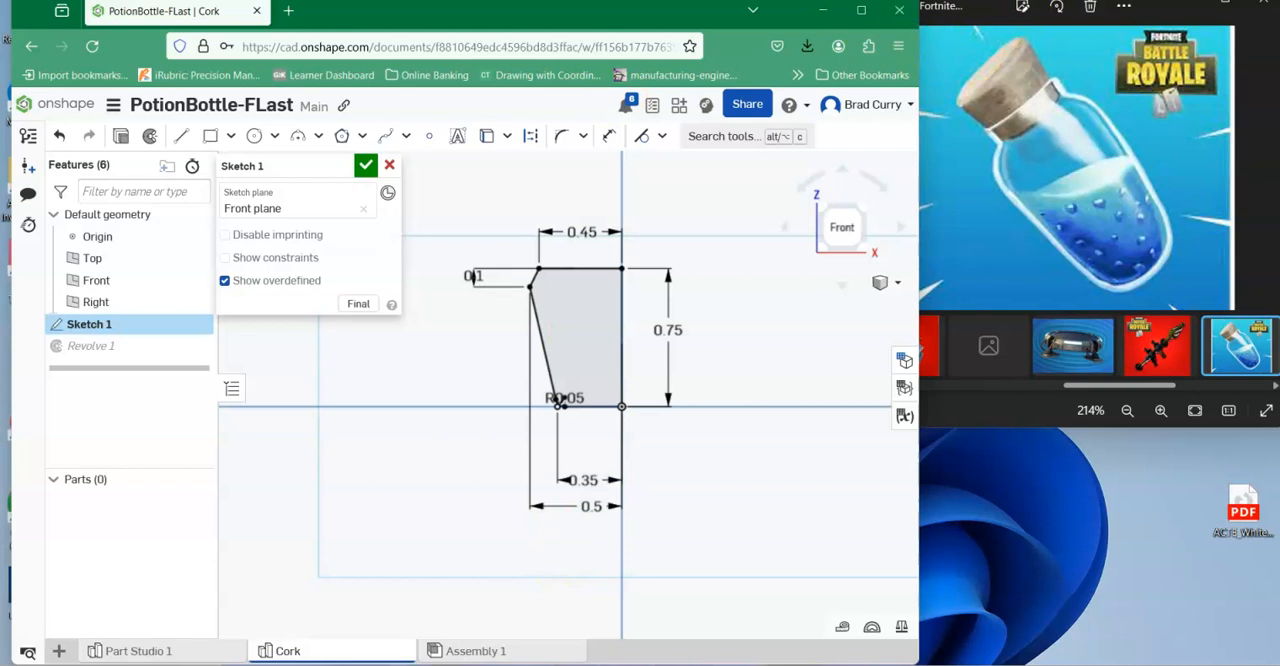
click(366, 168)
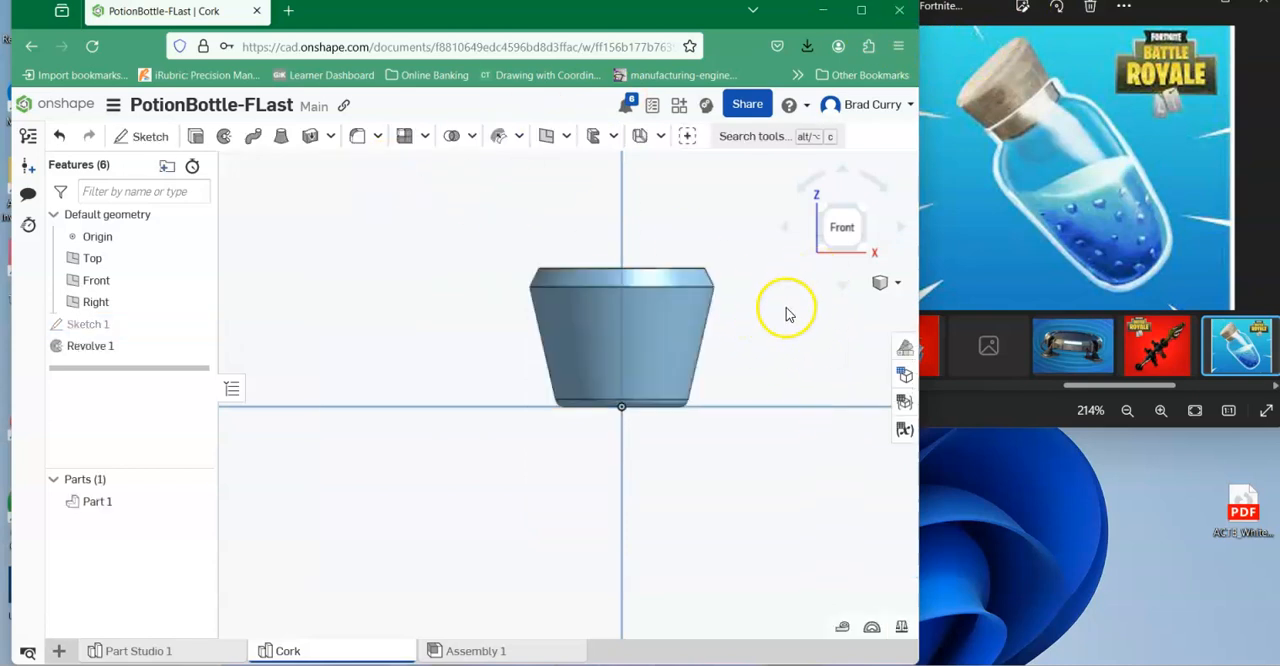
Examine the properties of the Cork part studio and of the revolved part it contains.
middle_drag(779, 305, 751, 314)
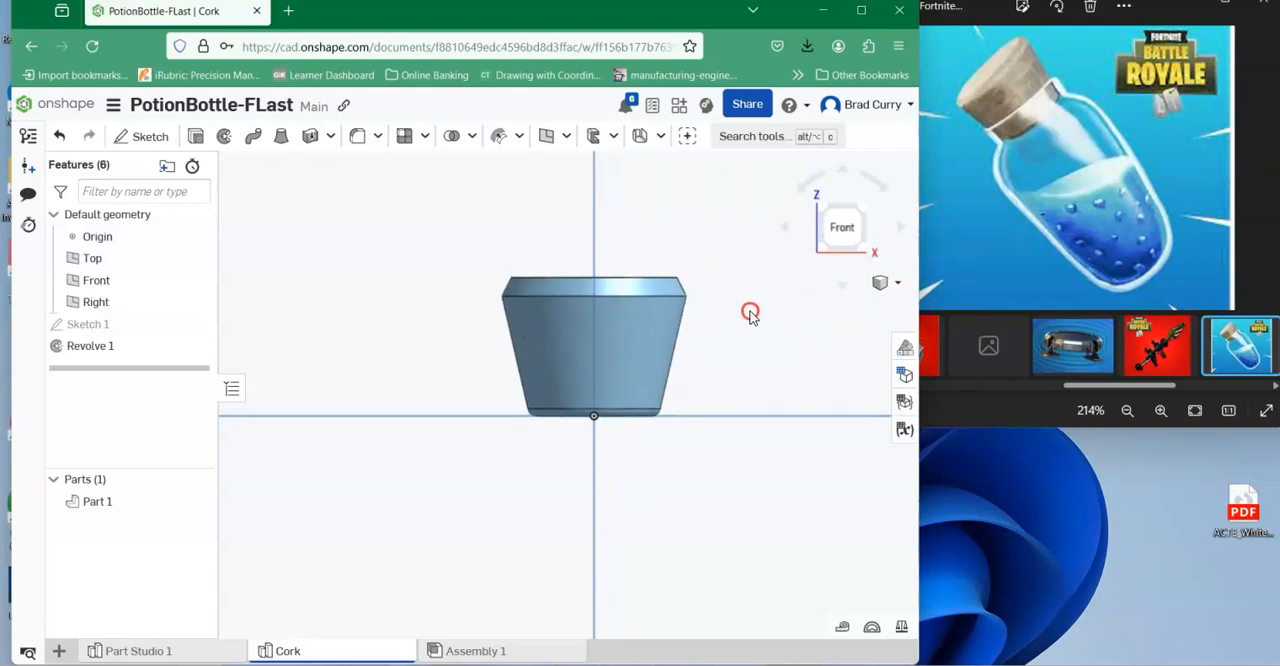
click(897, 283)
click(801, 308)
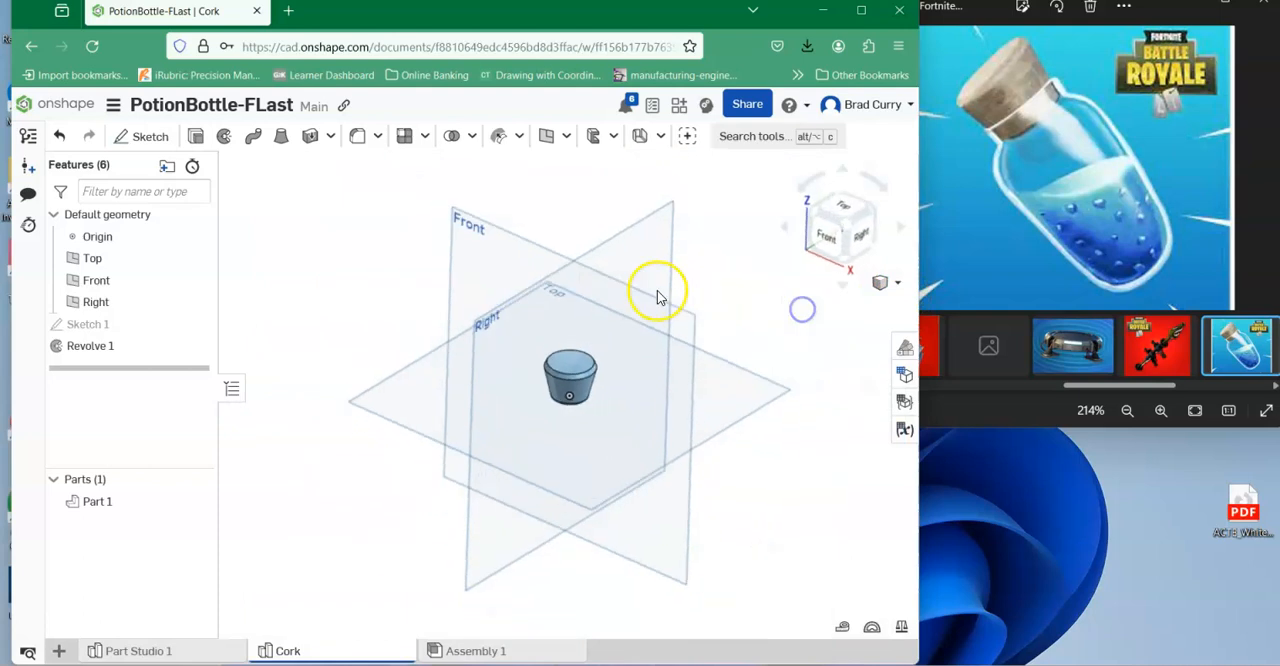
middle_drag(666, 395, 583, 397)
scroll(583, 397, up, 3)
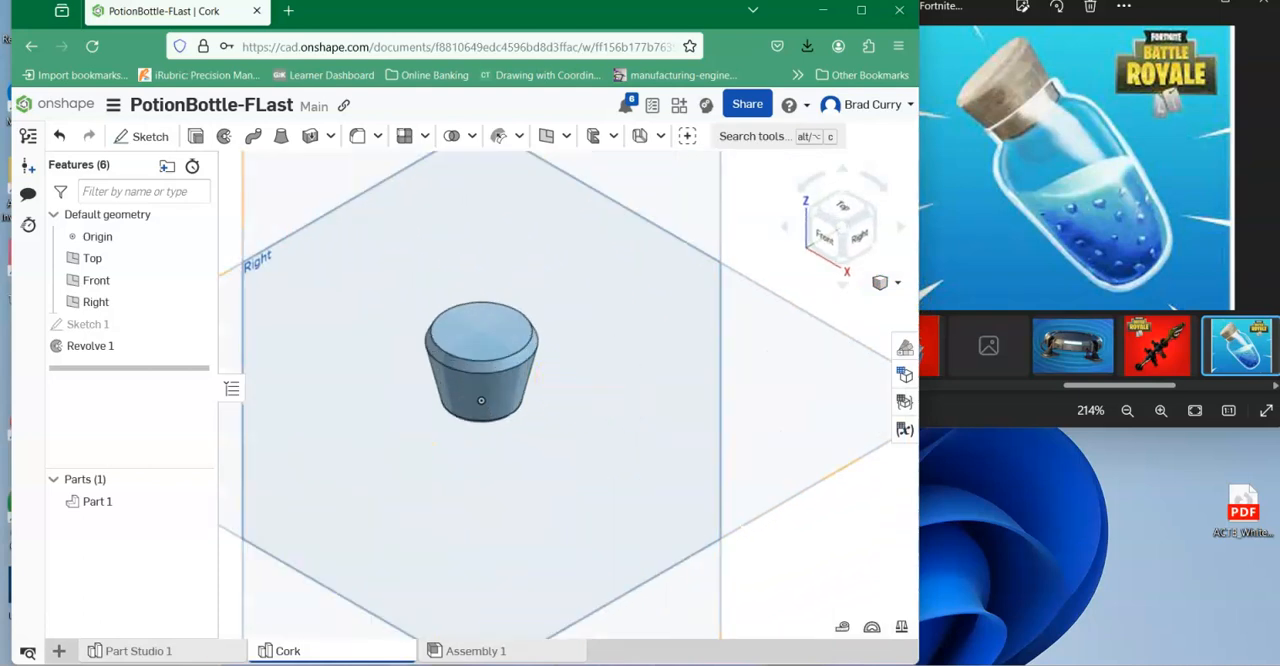
mouse_move(284, 656)
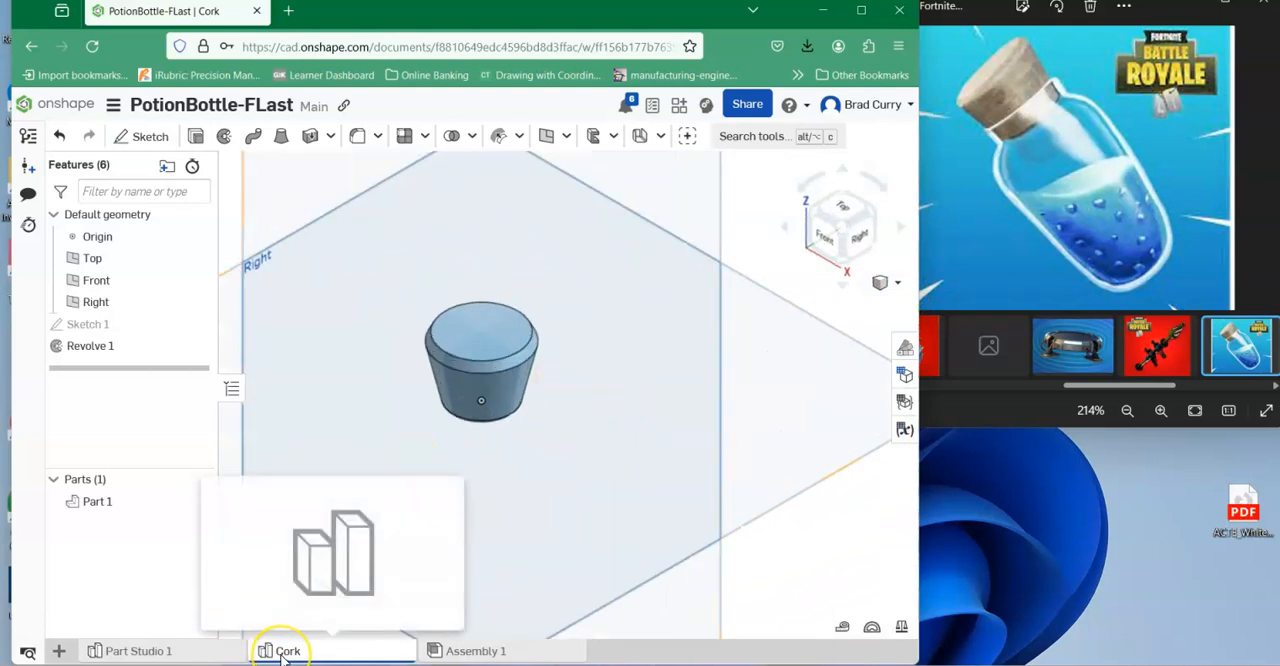
right_click(283, 654)
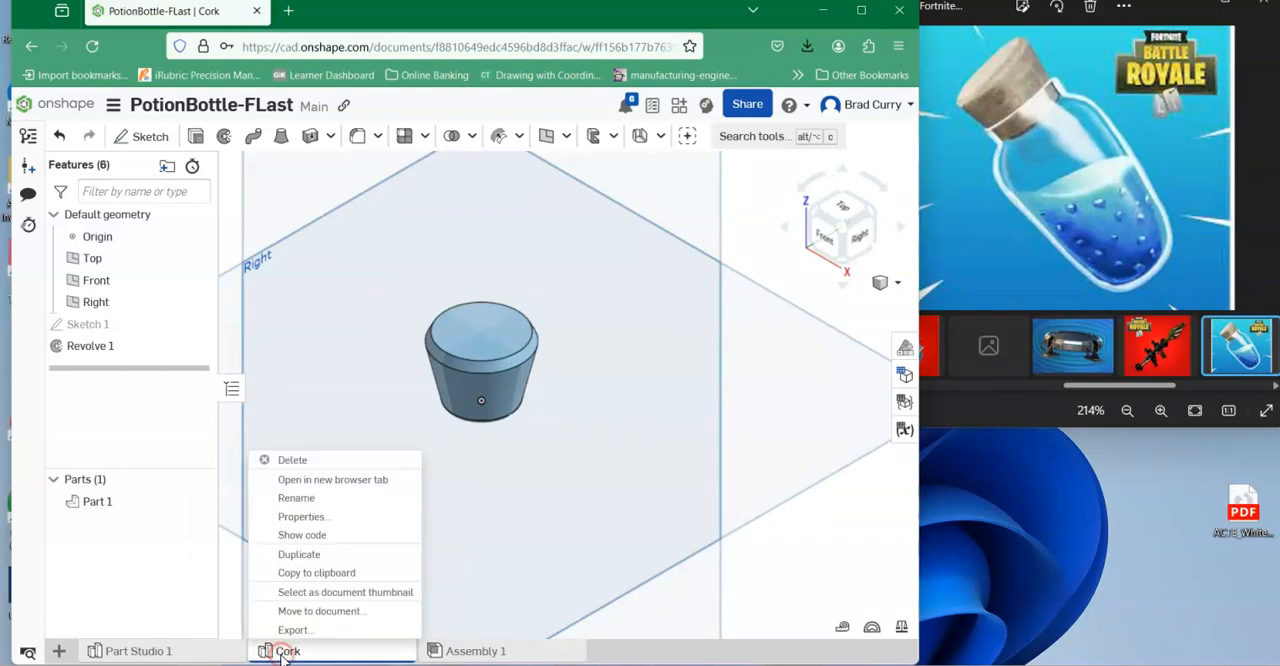
click(343, 525)
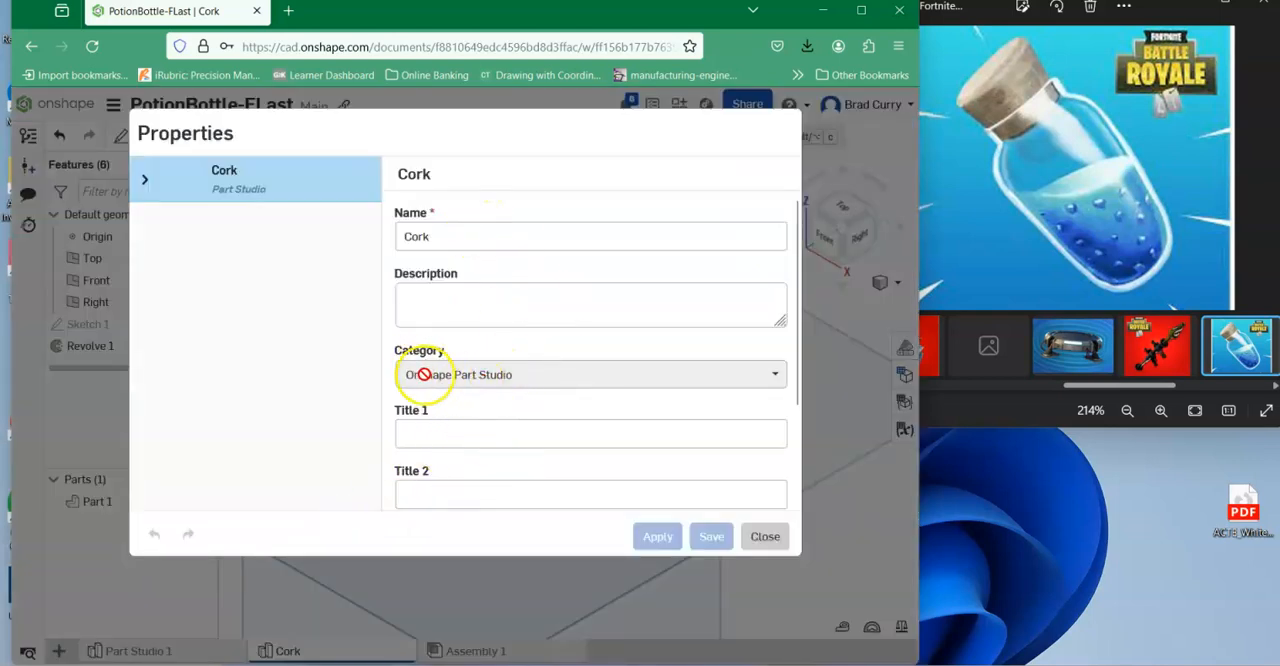
click(468, 434)
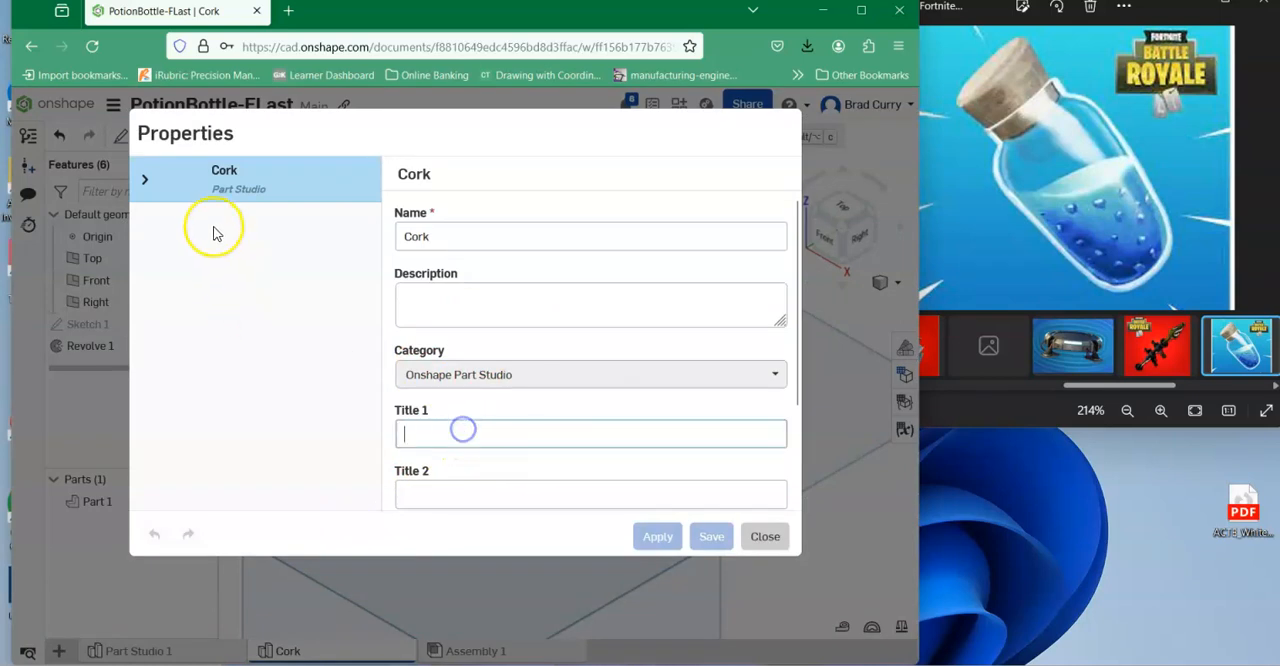
click(143, 179)
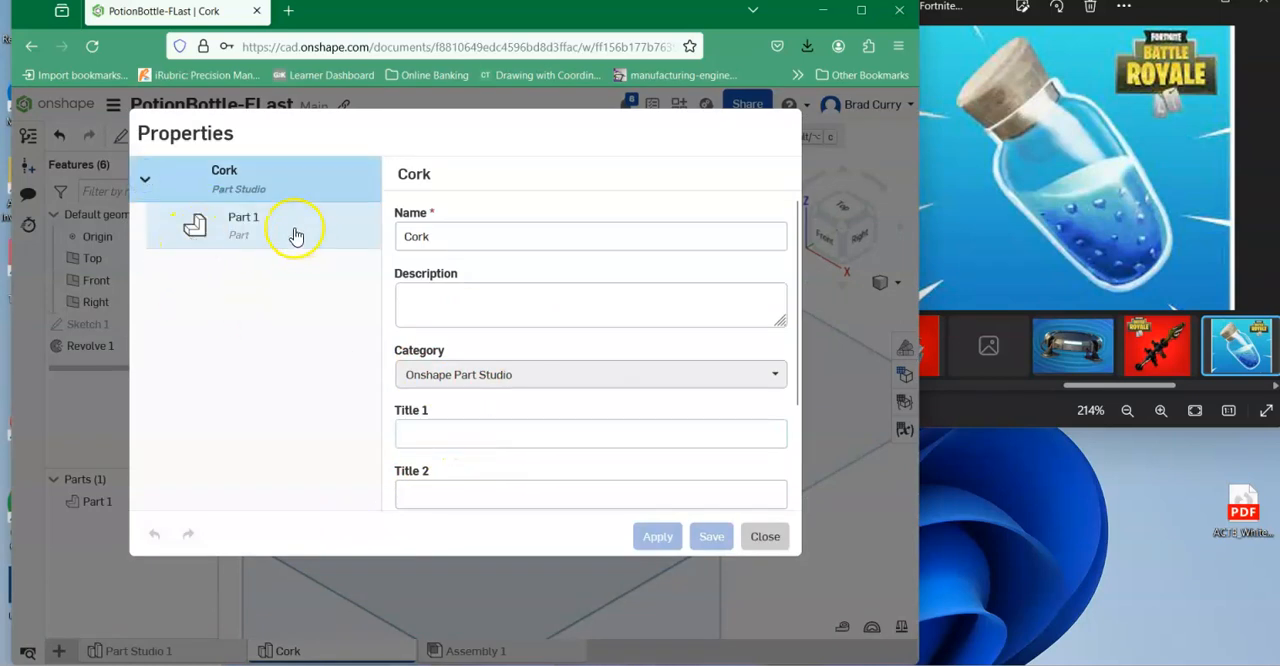
click(246, 224)
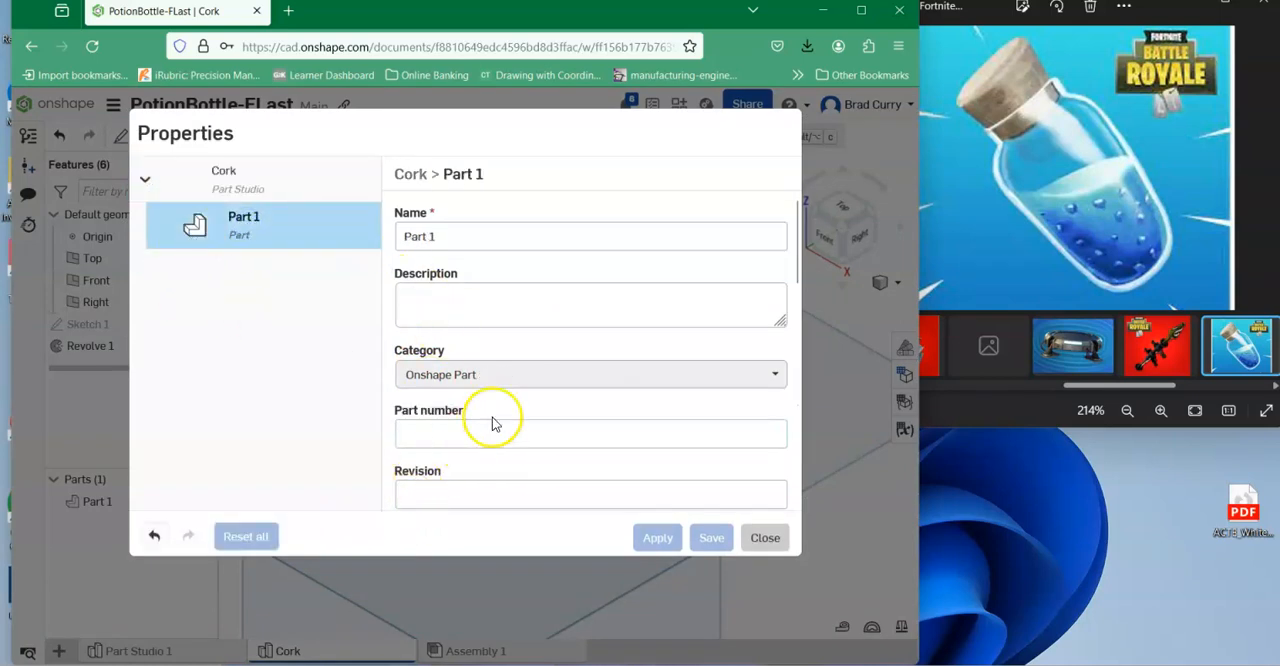
scroll(491, 423, down, 2)
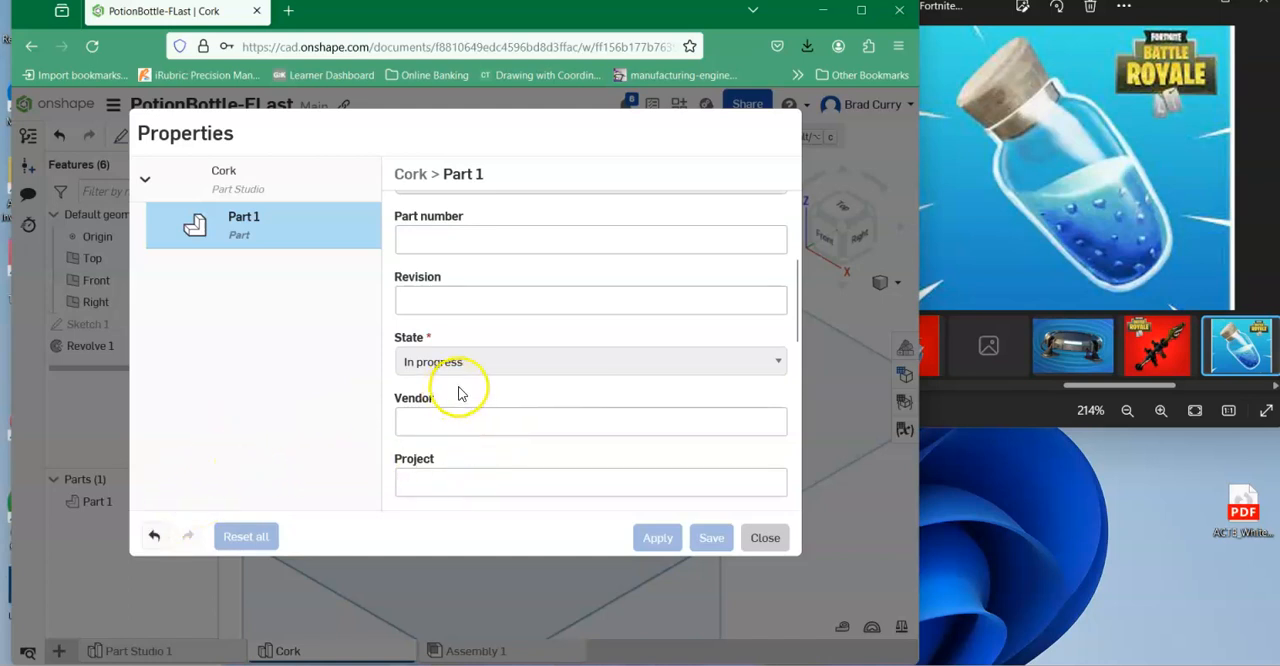
scroll(466, 500, up, 3)
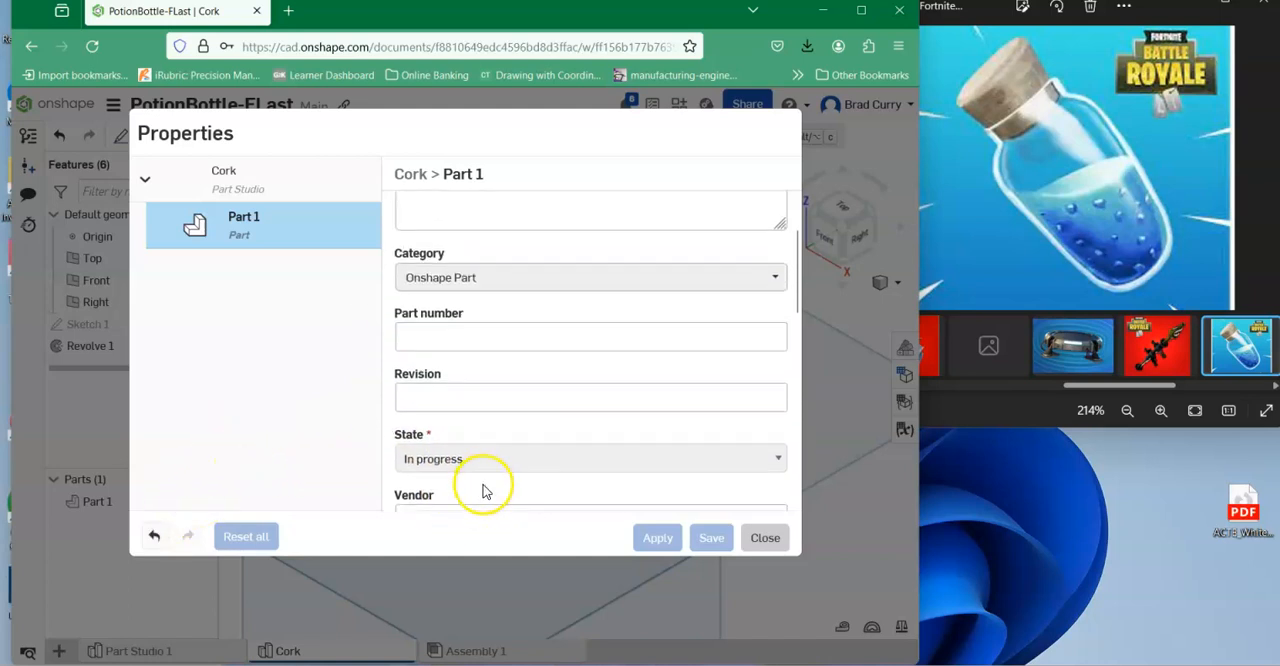
click(766, 540)
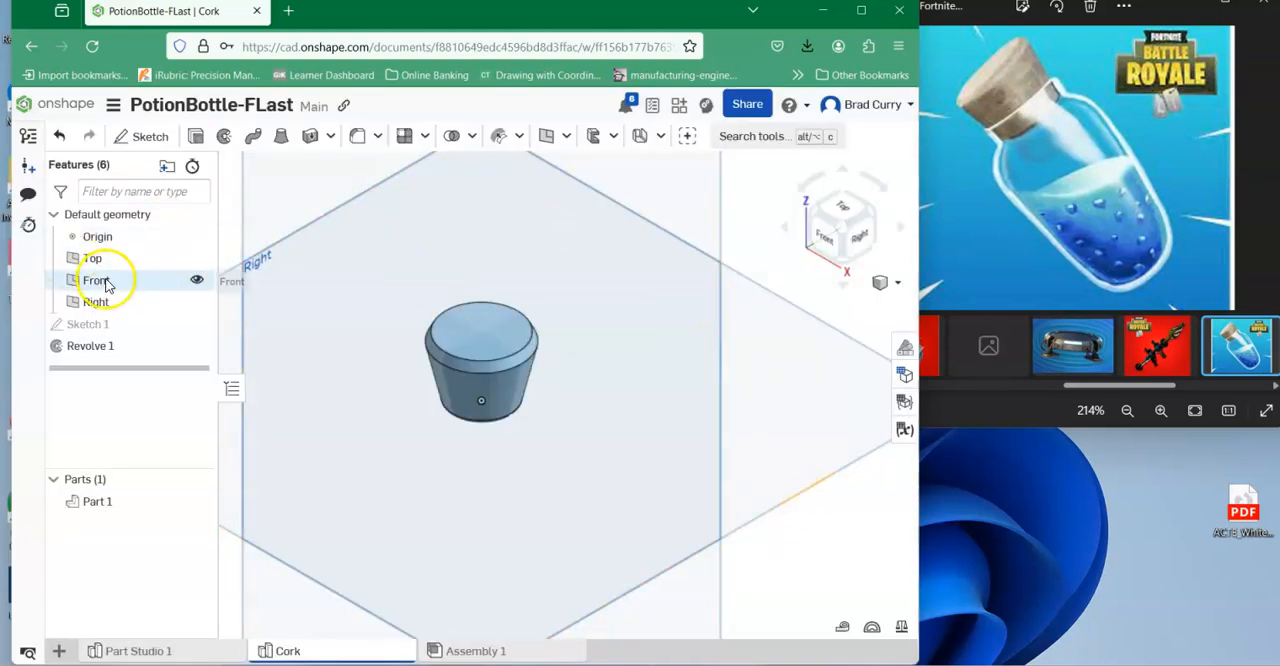
Assign the Cork material from the Onshape Material Library to the revolved cork part.
right_click(97, 509)
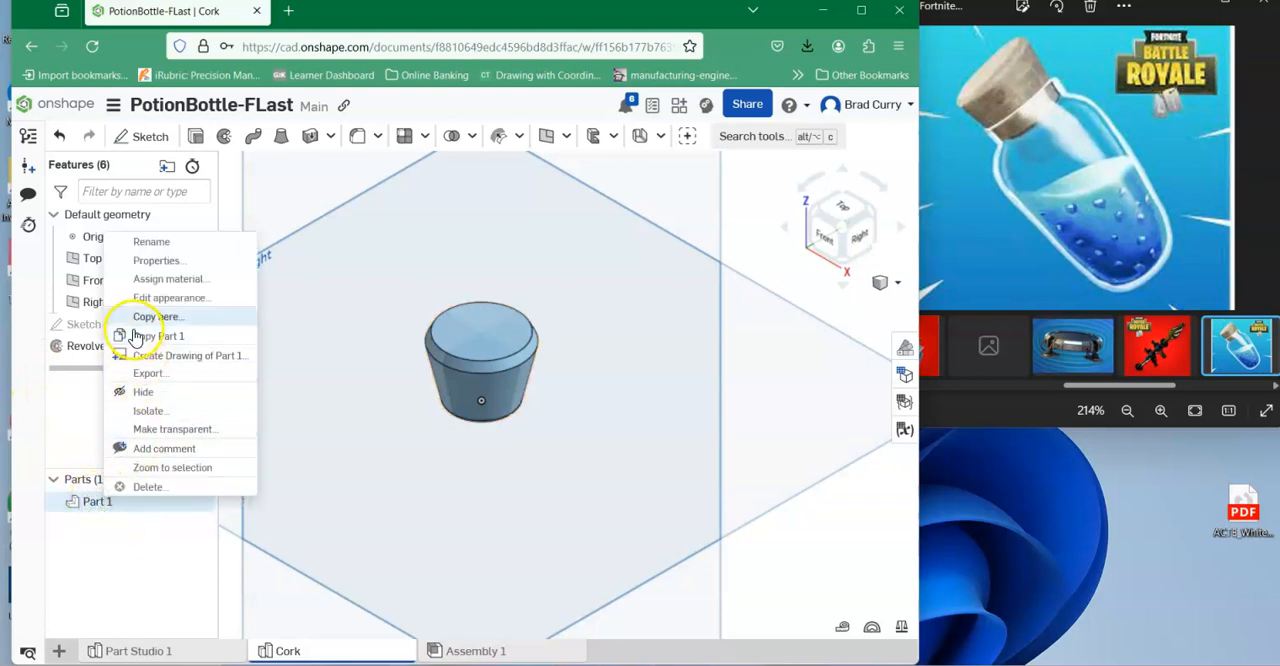
click(140, 282)
click(328, 428)
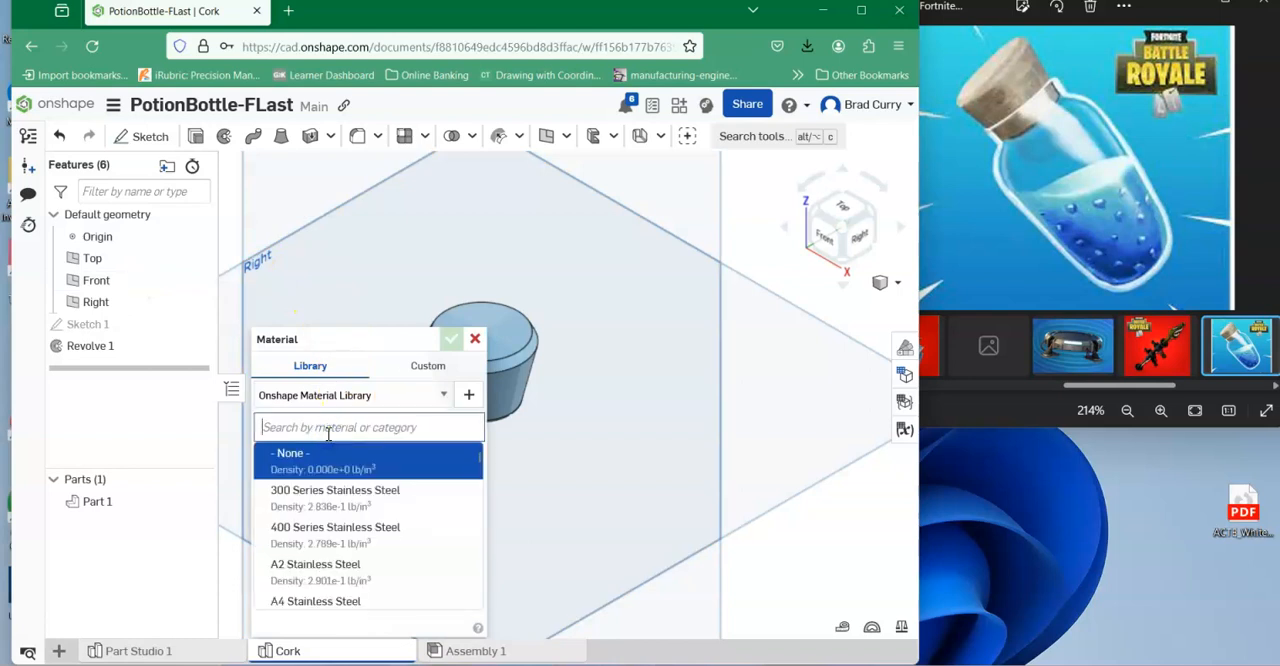
text(CORK)
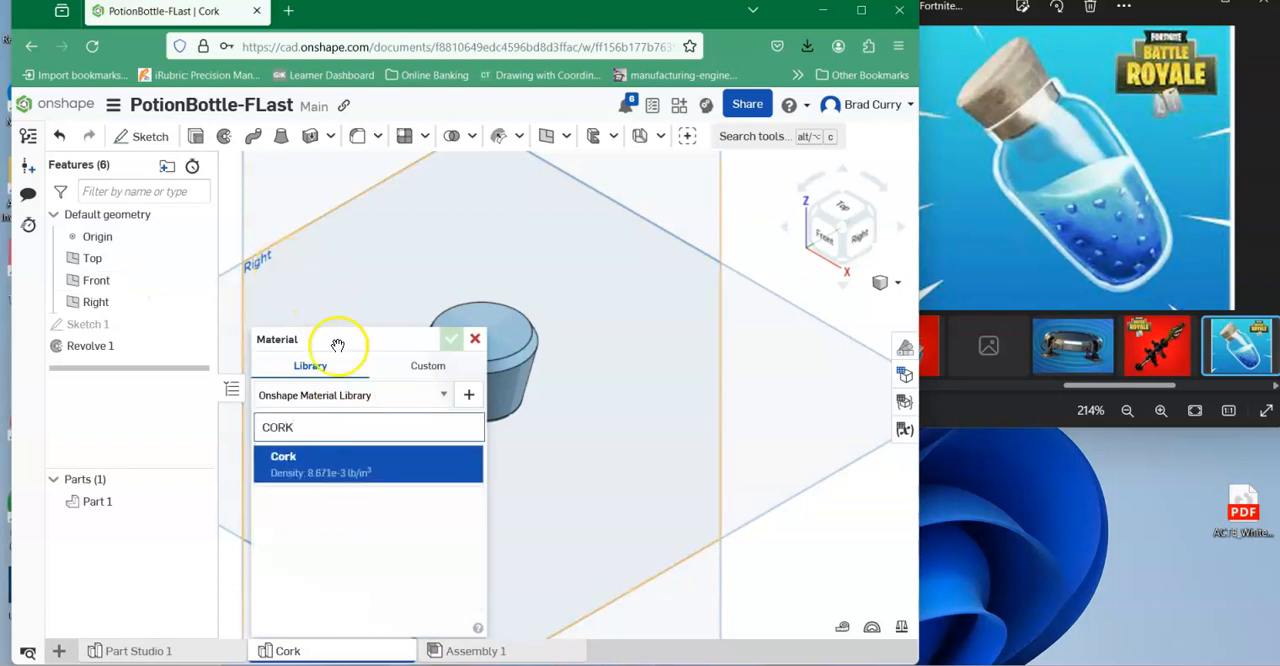
click(315, 476)
click(451, 340)
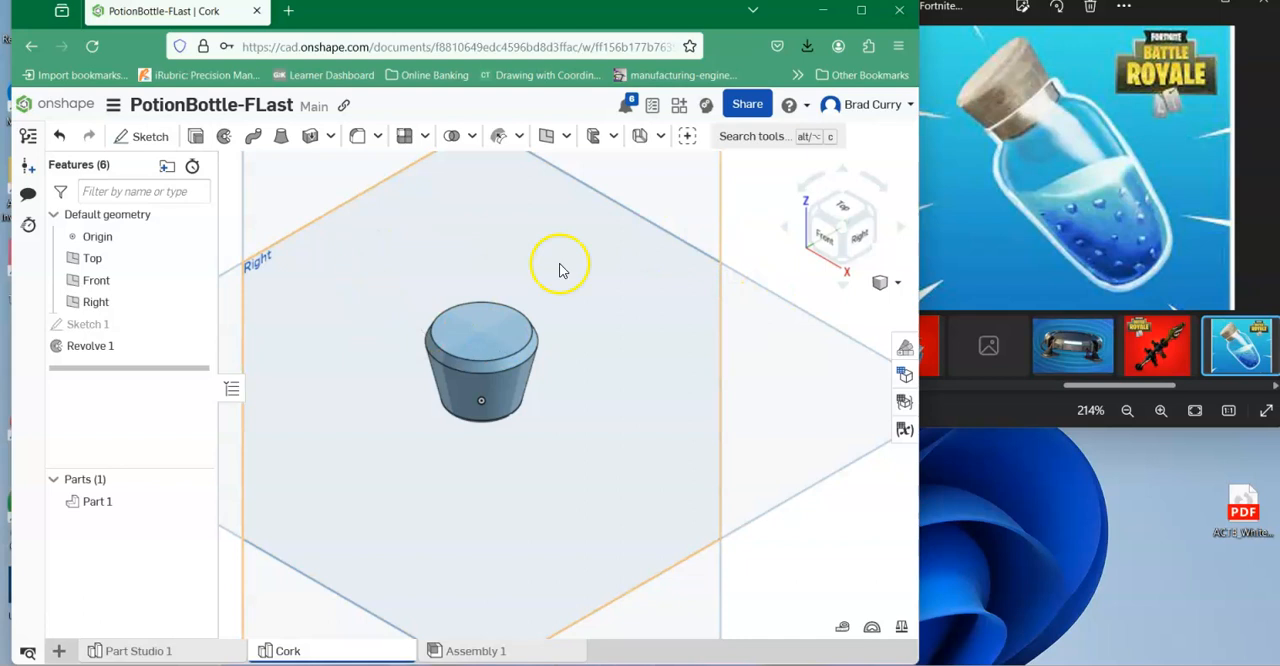
Add a face appearance covering all faces of the cork and color it dark brown, hex 795A00.
click(906, 350)
click(140, 260)
drag(251, 277, 444, 466)
click(897, 170)
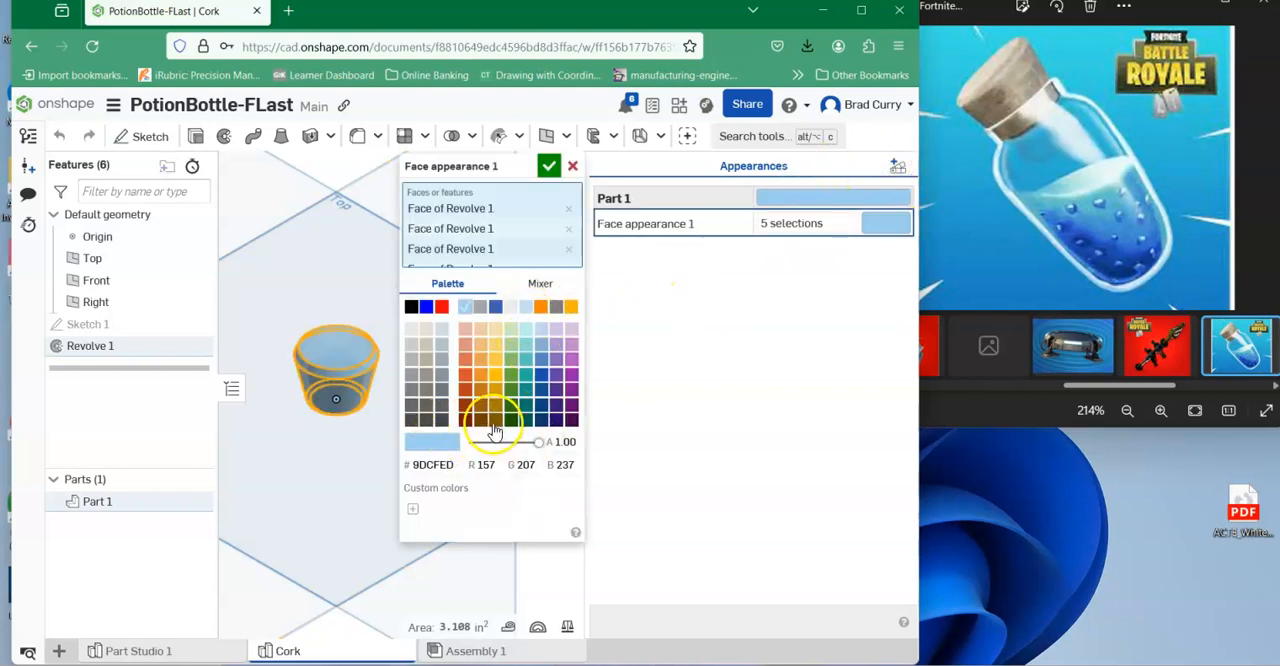
click(495, 410)
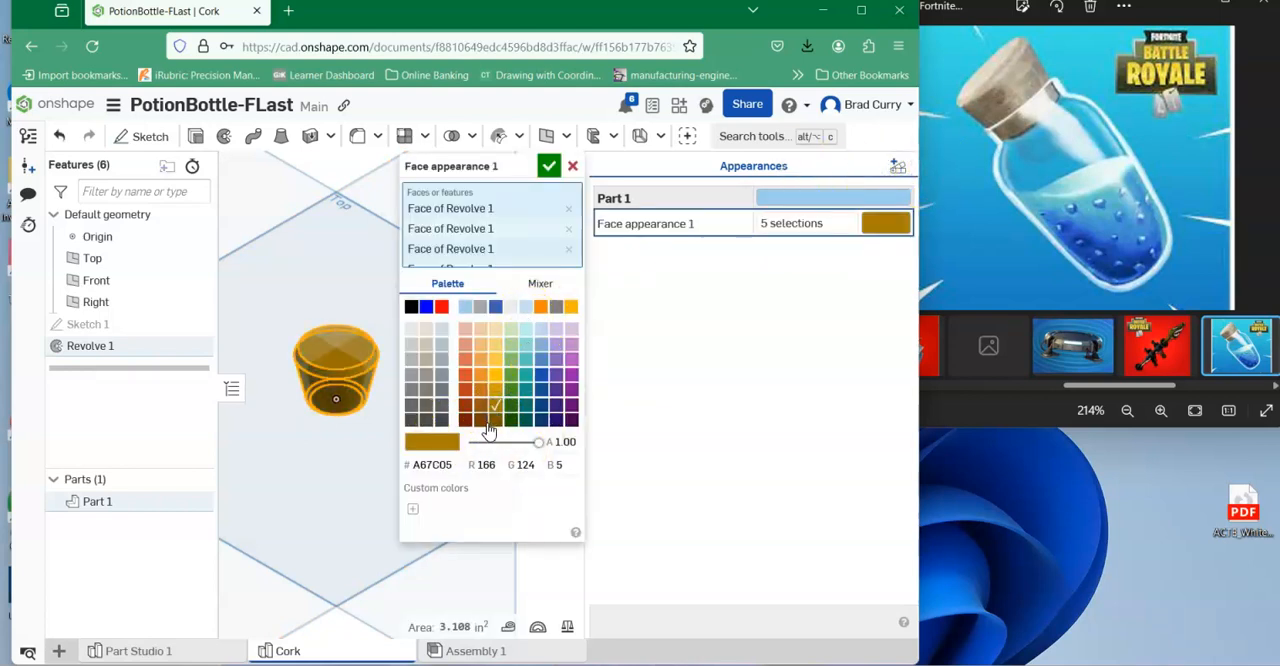
click(496, 421)
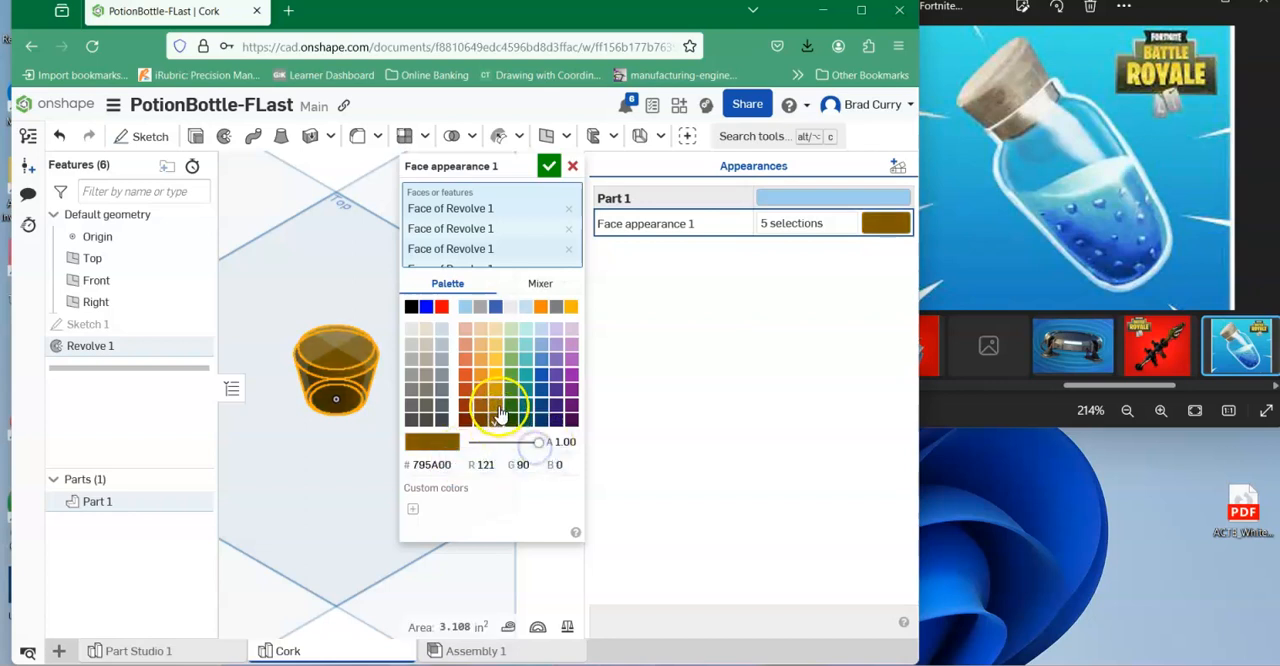
click(548, 166)
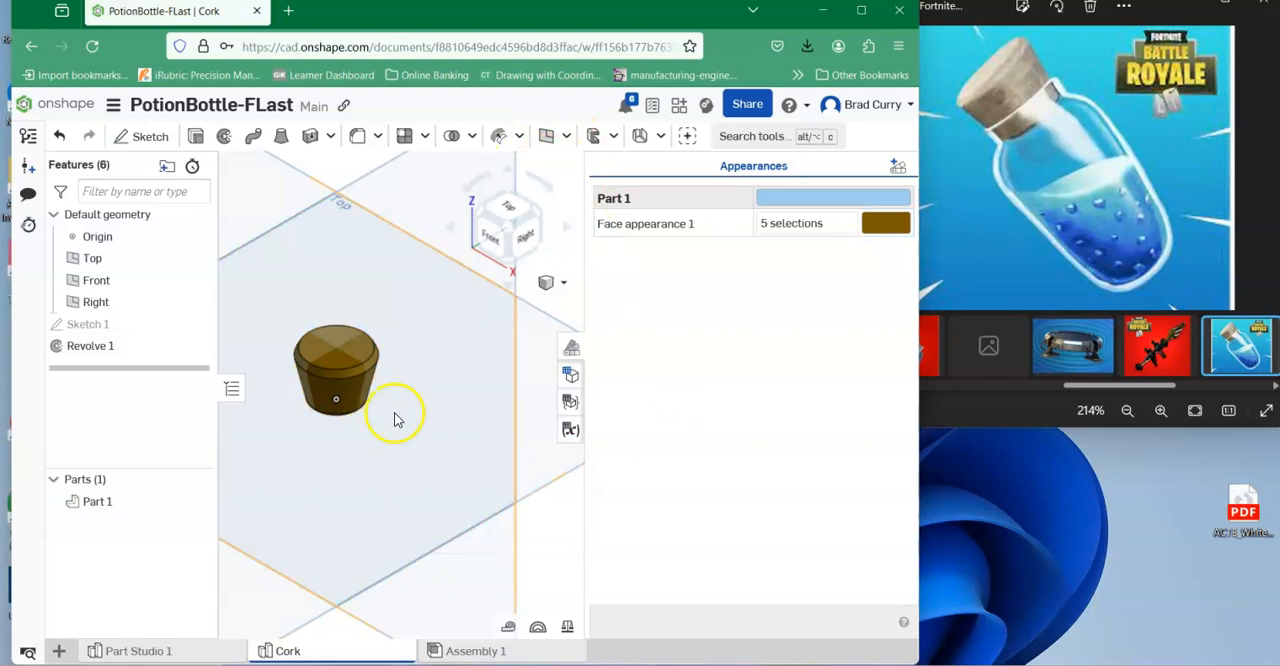